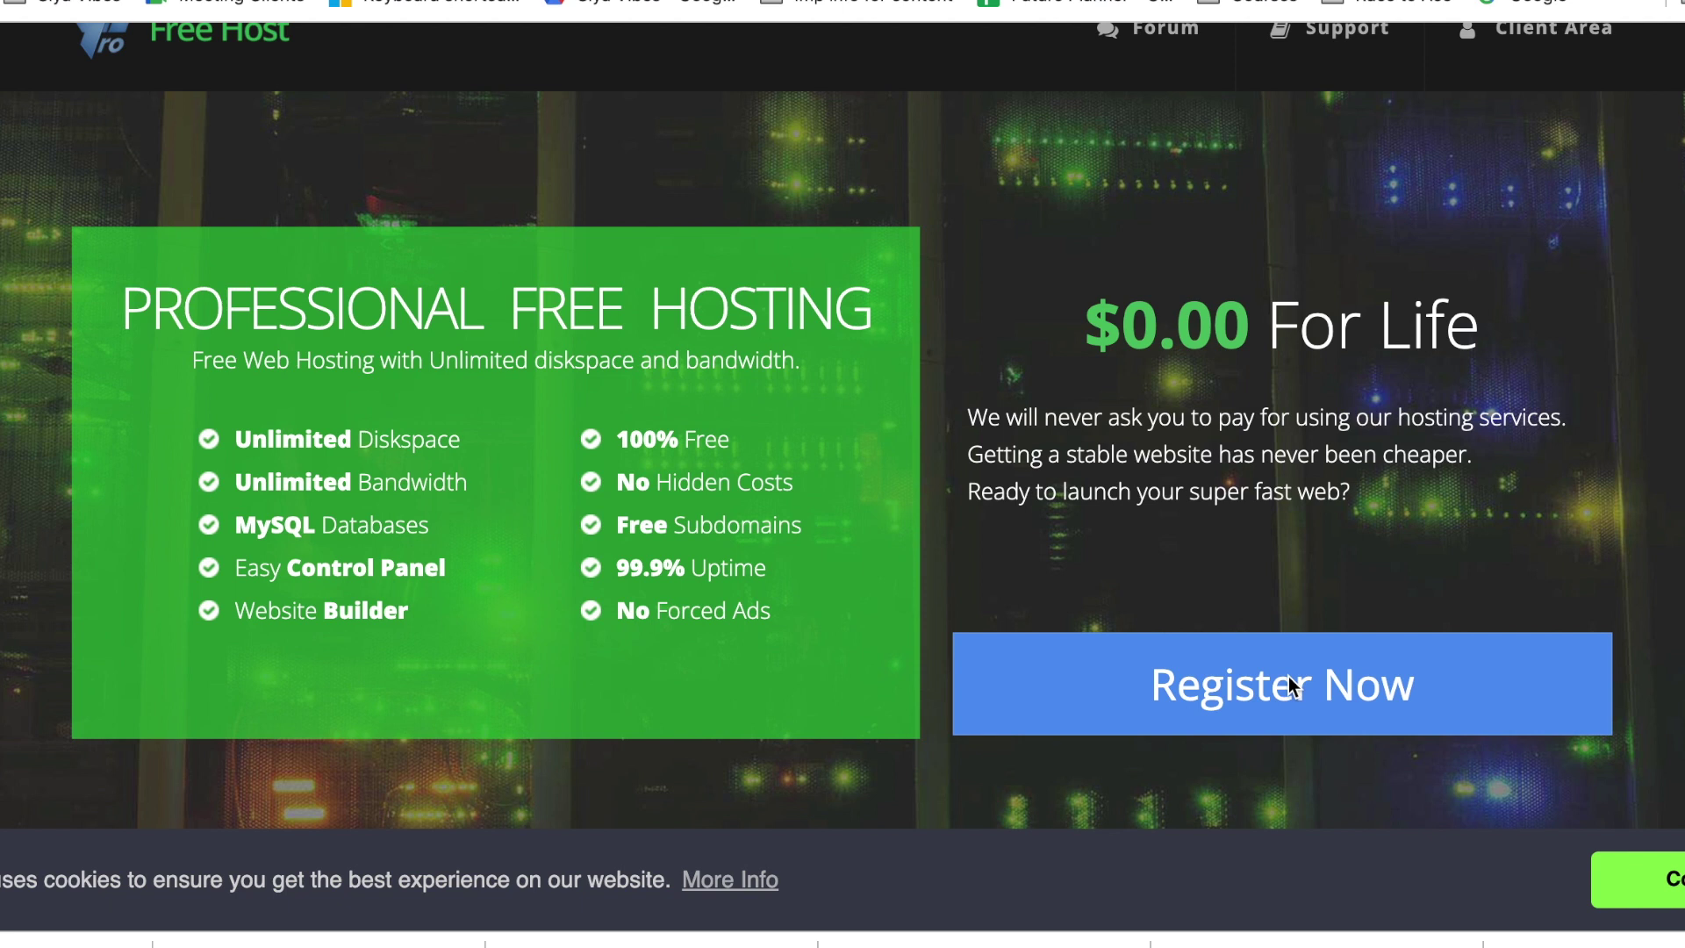
Step: Register for free hosting and start creating a new hosting account in the client area
left_click(1290, 686)
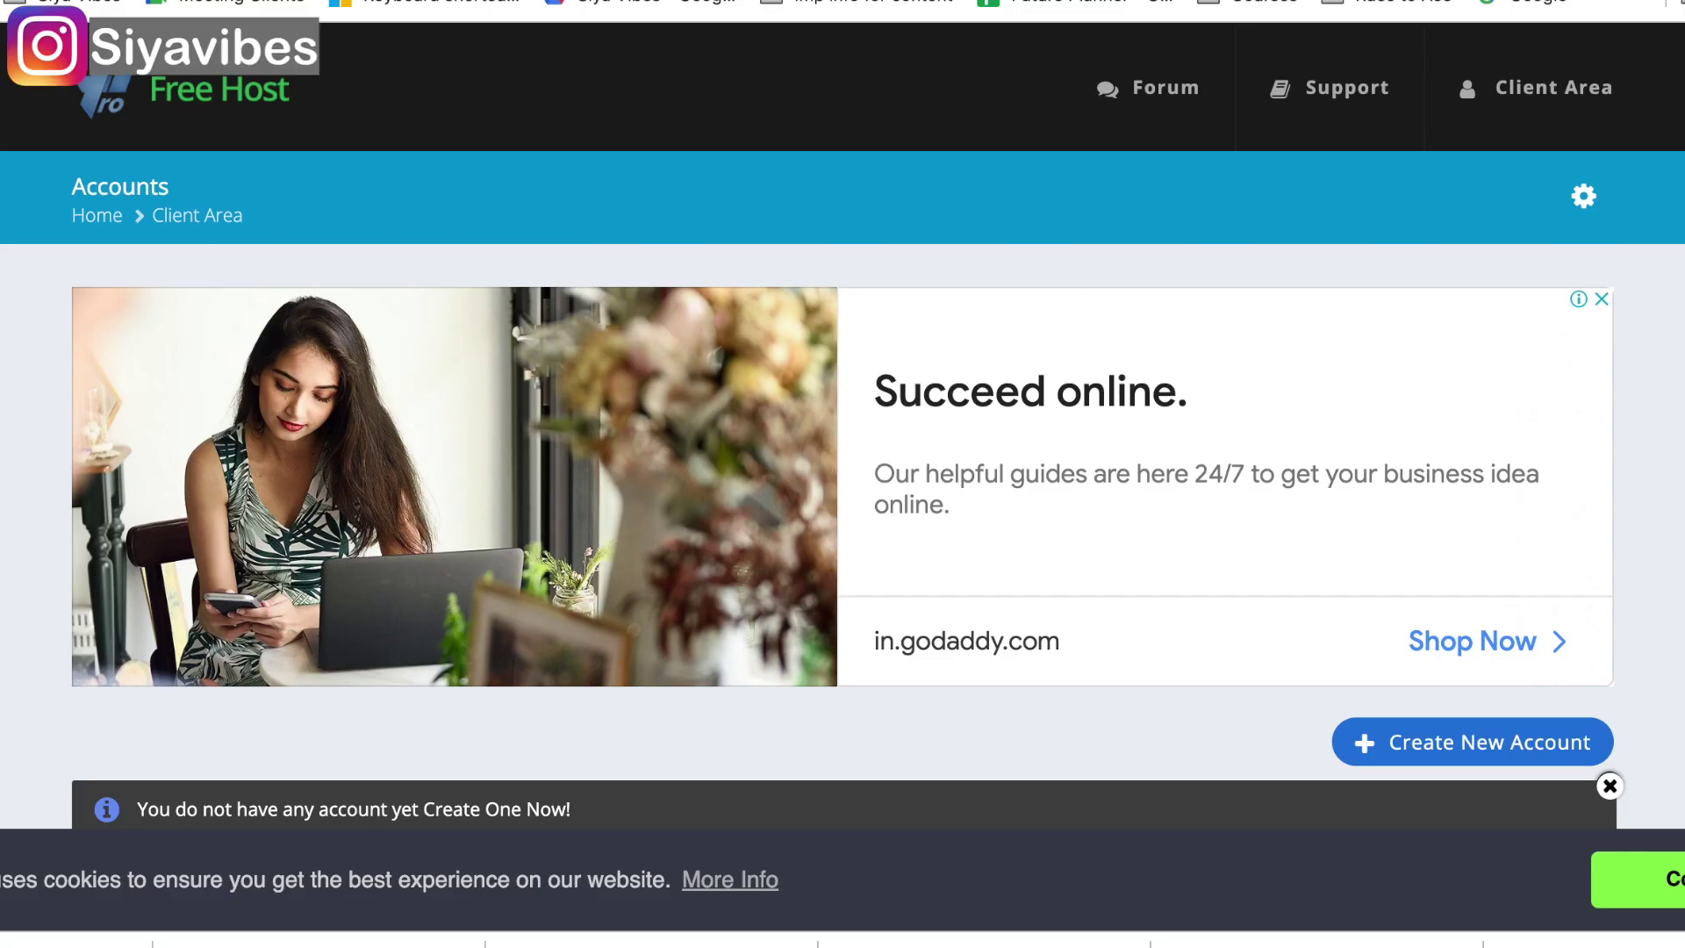
scroll(1372, 488, "down", 3)
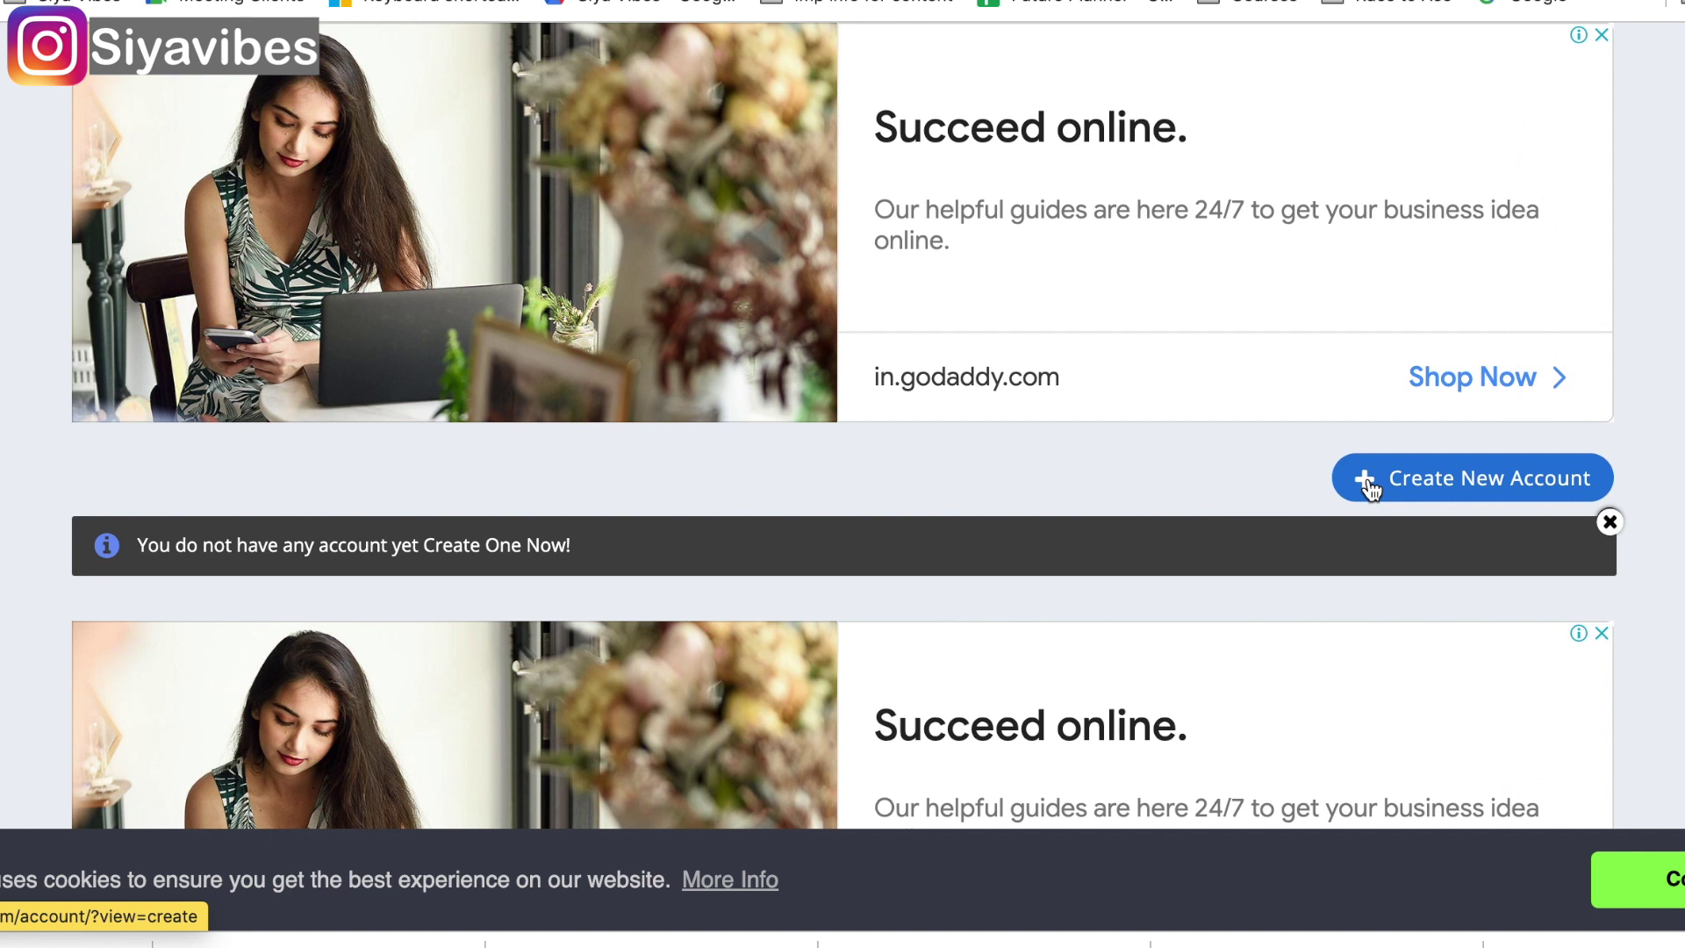
scroll(1371, 488, "up", 3)
left_click(1422, 712)
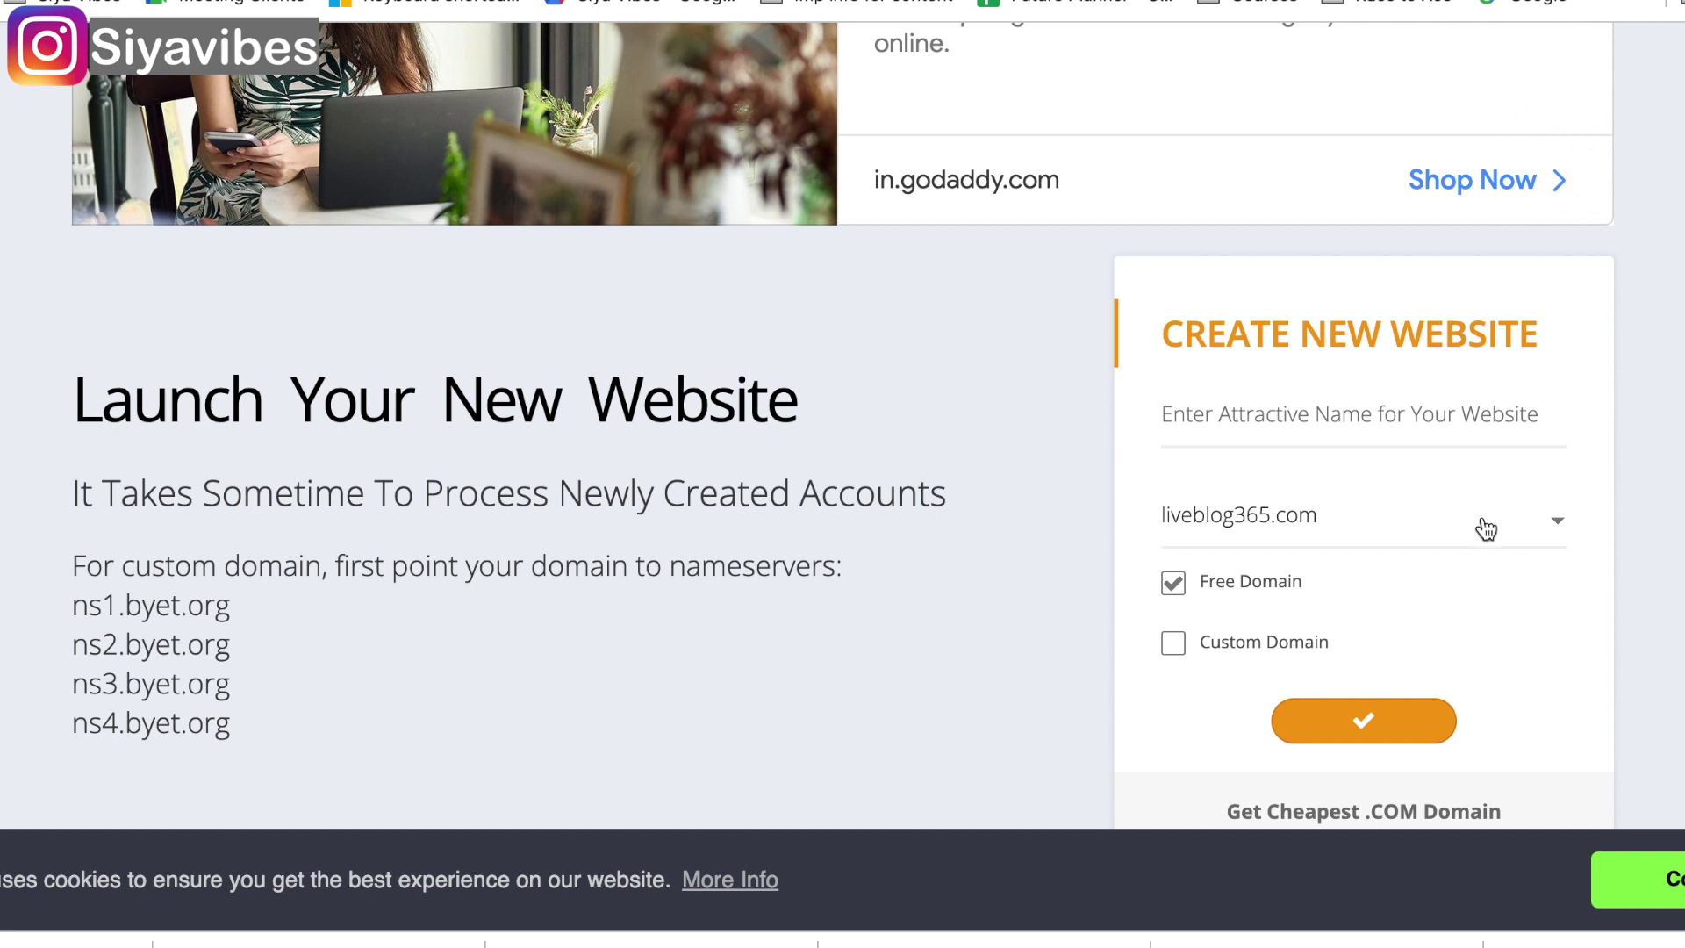
left_click(1548, 535)
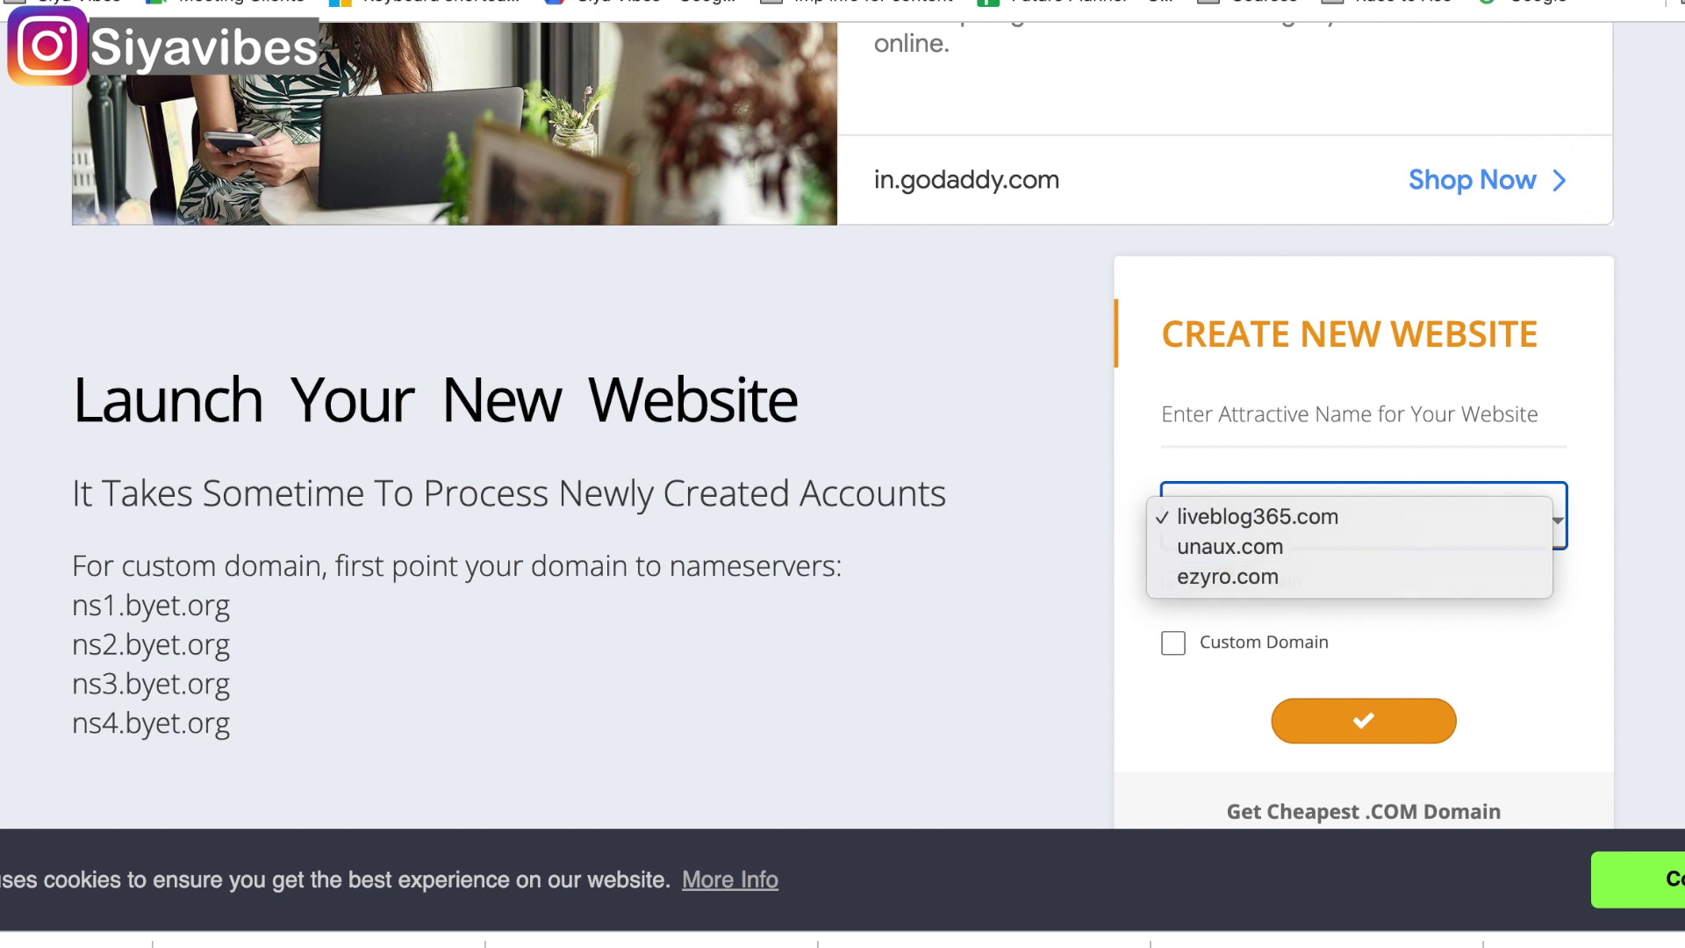
left_click(1422, 606)
left_click(1172, 649)
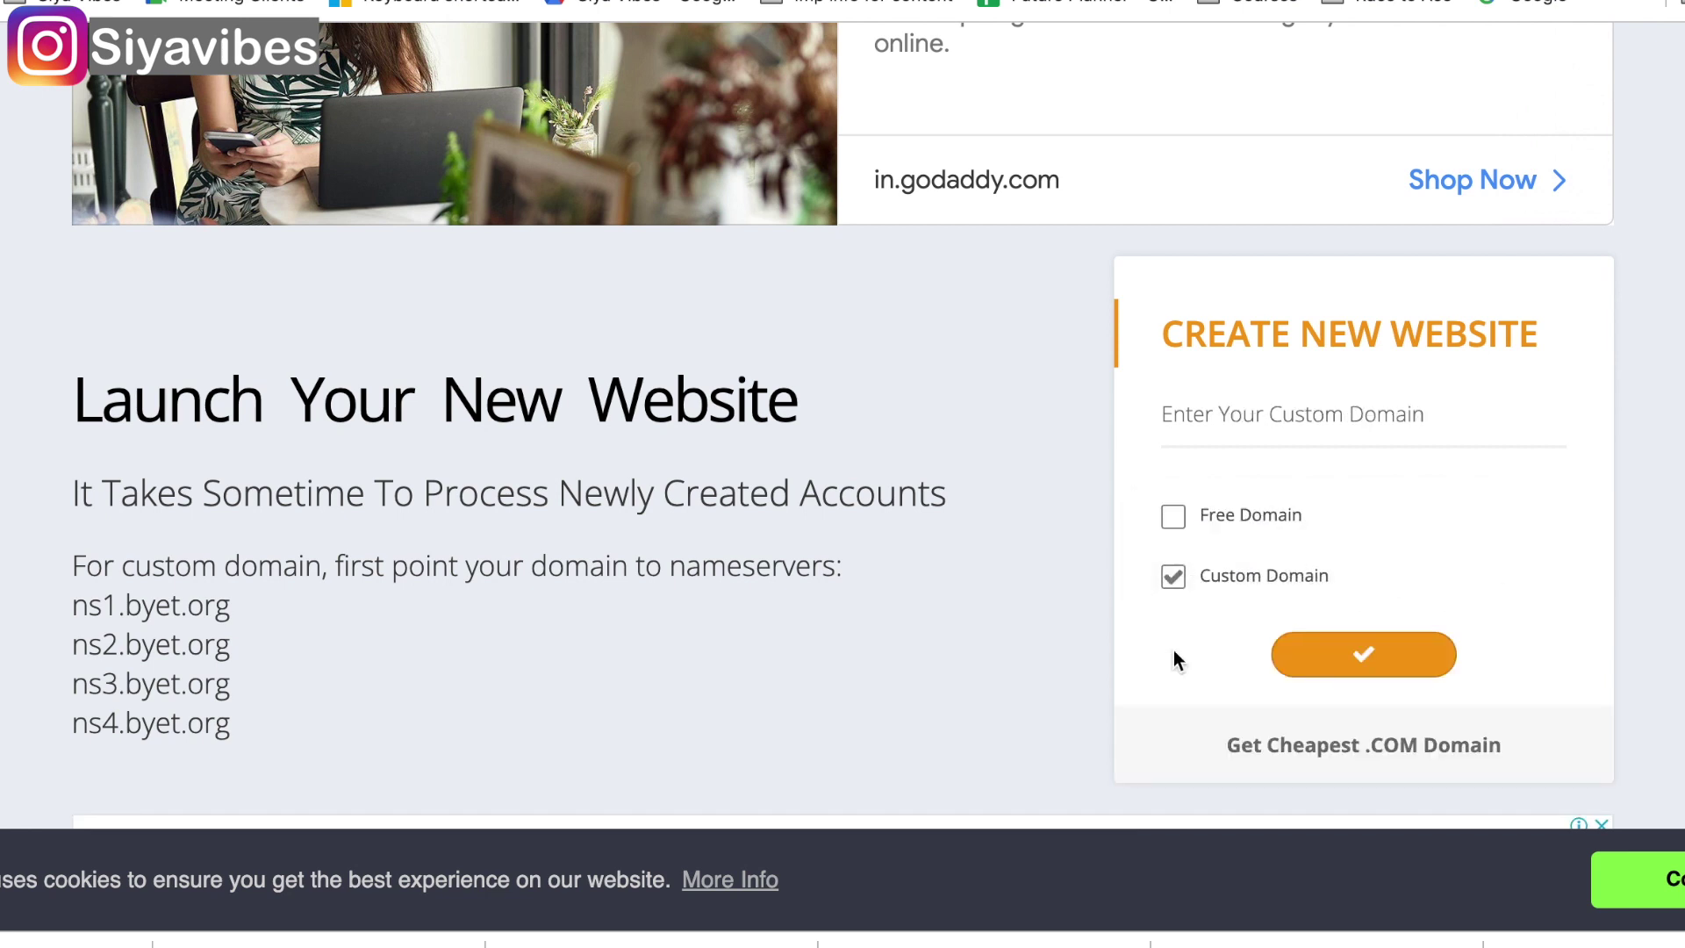
left_click(1211, 430)
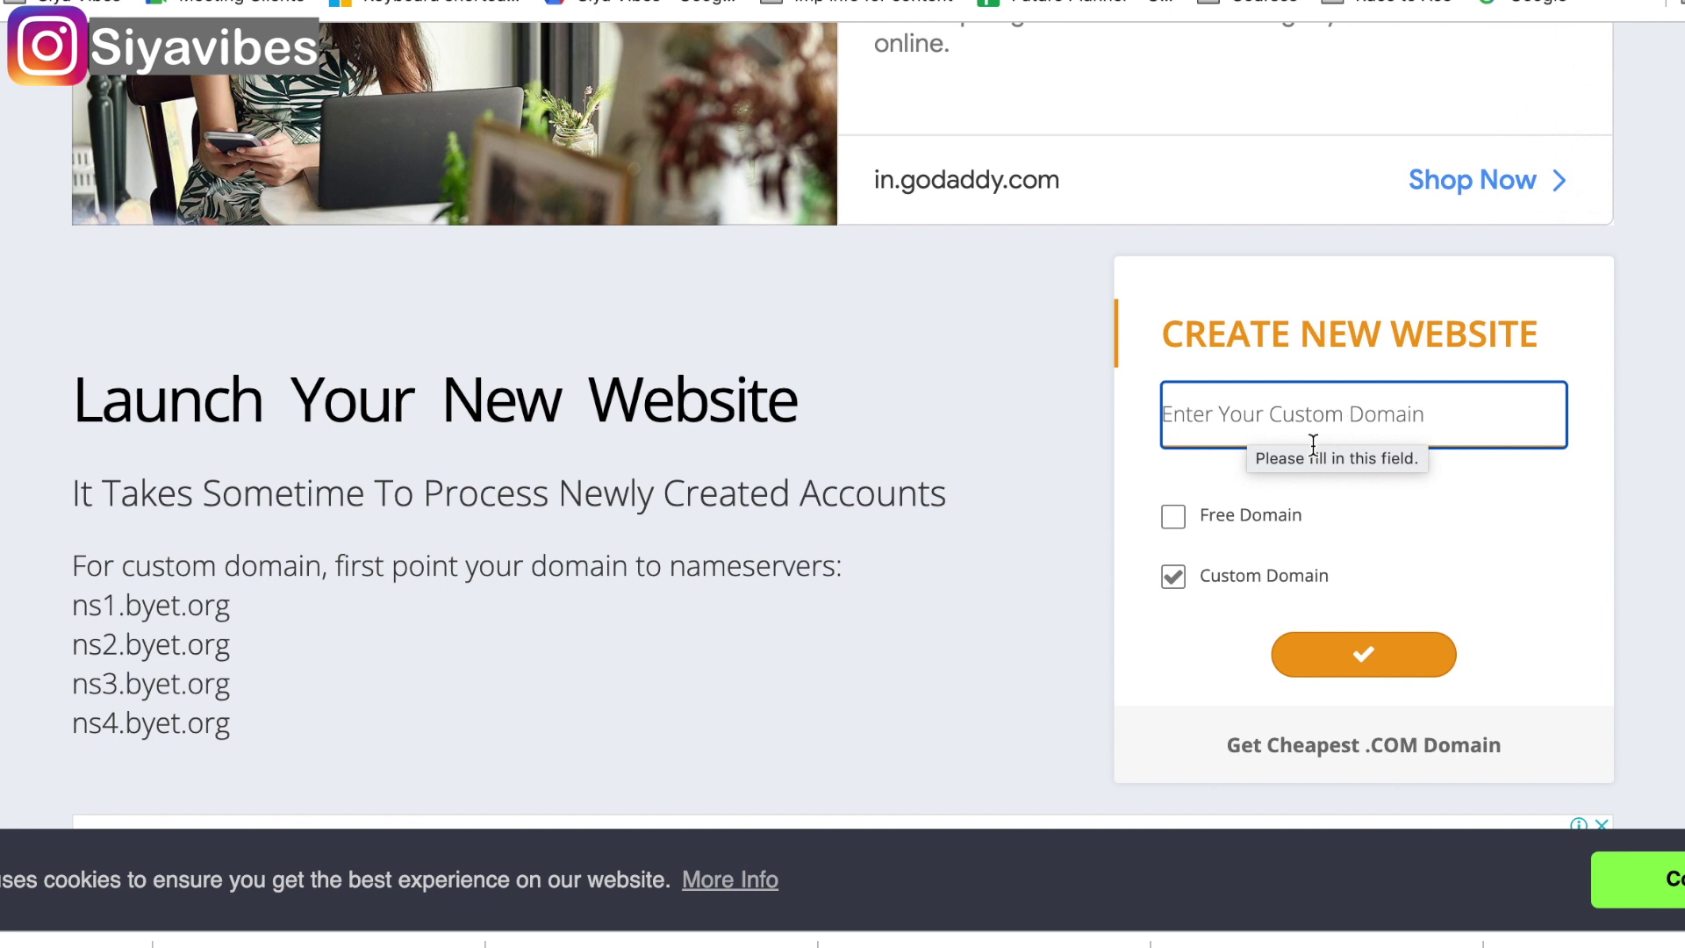
left_click(1174, 518)
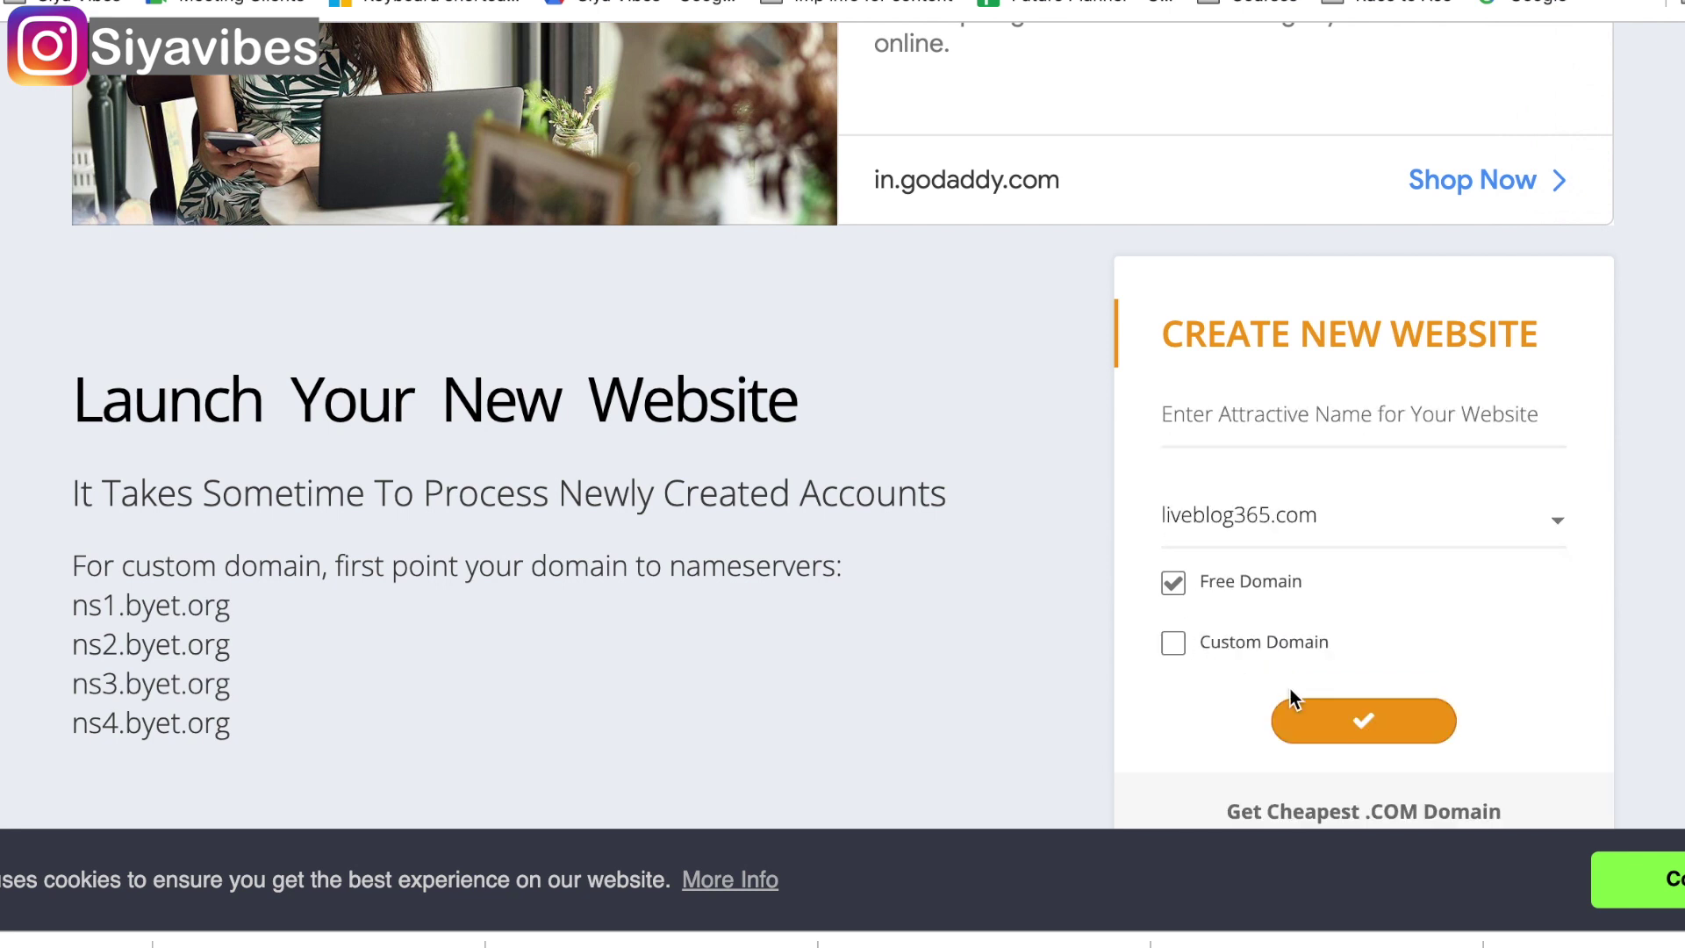
Step: Choose the free domain ezyro.com for the new website and name the site intdesign
left_click(1545, 523)
left_click(1297, 579)
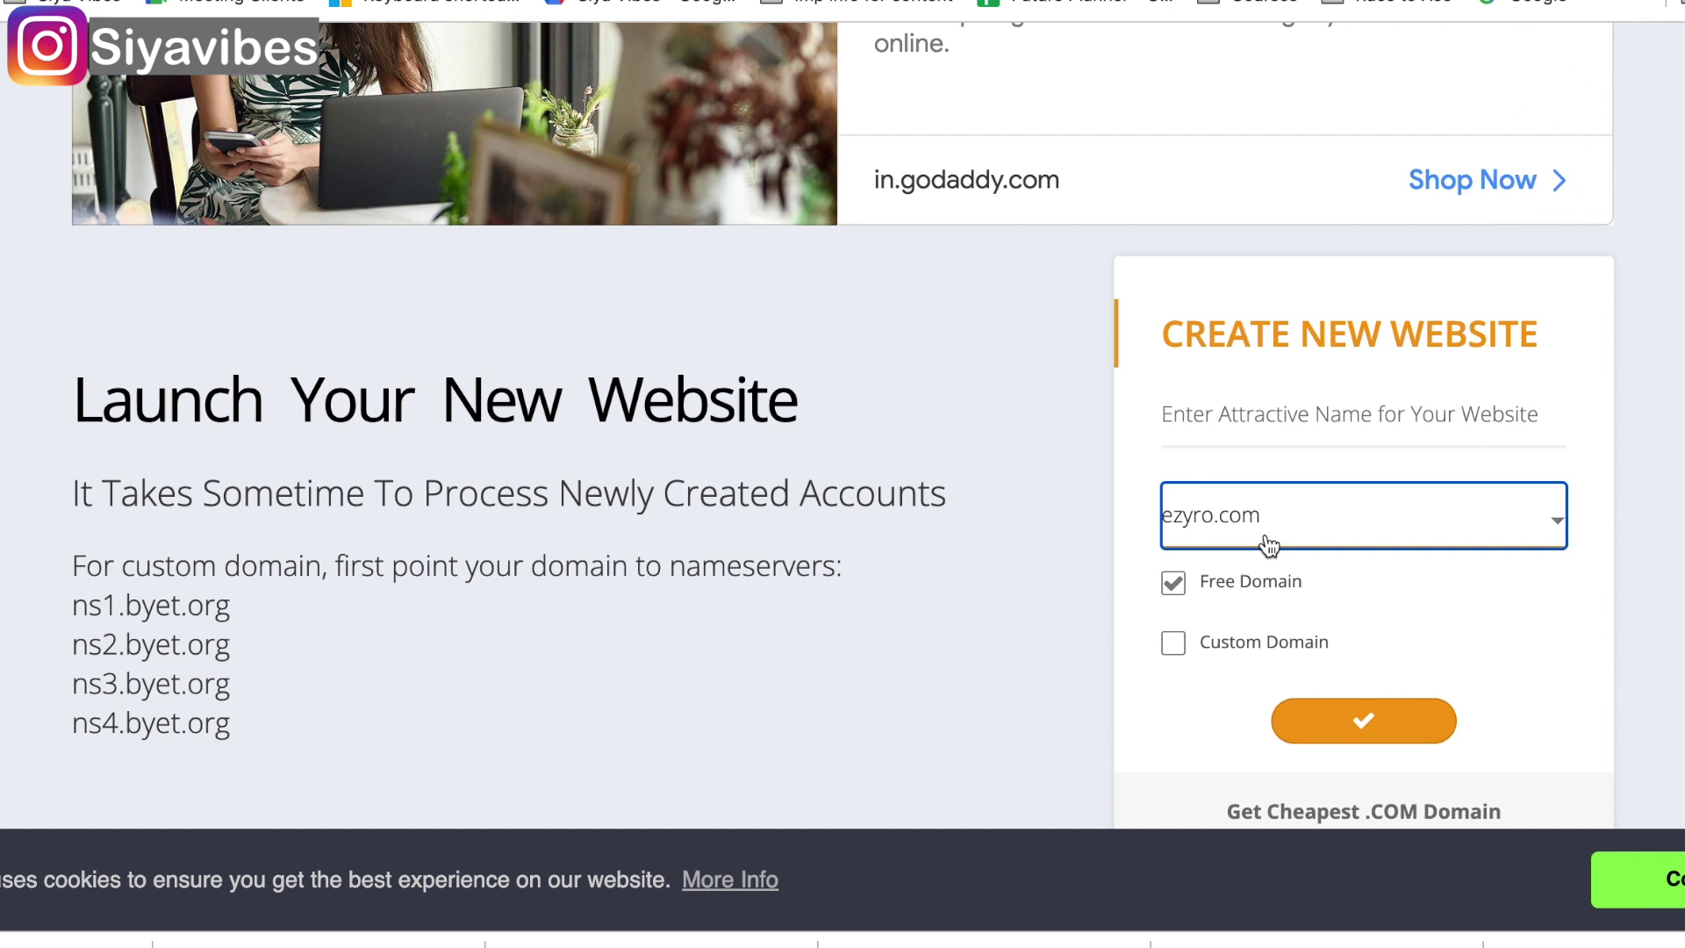
left_click(1215, 416)
type("intdesign")
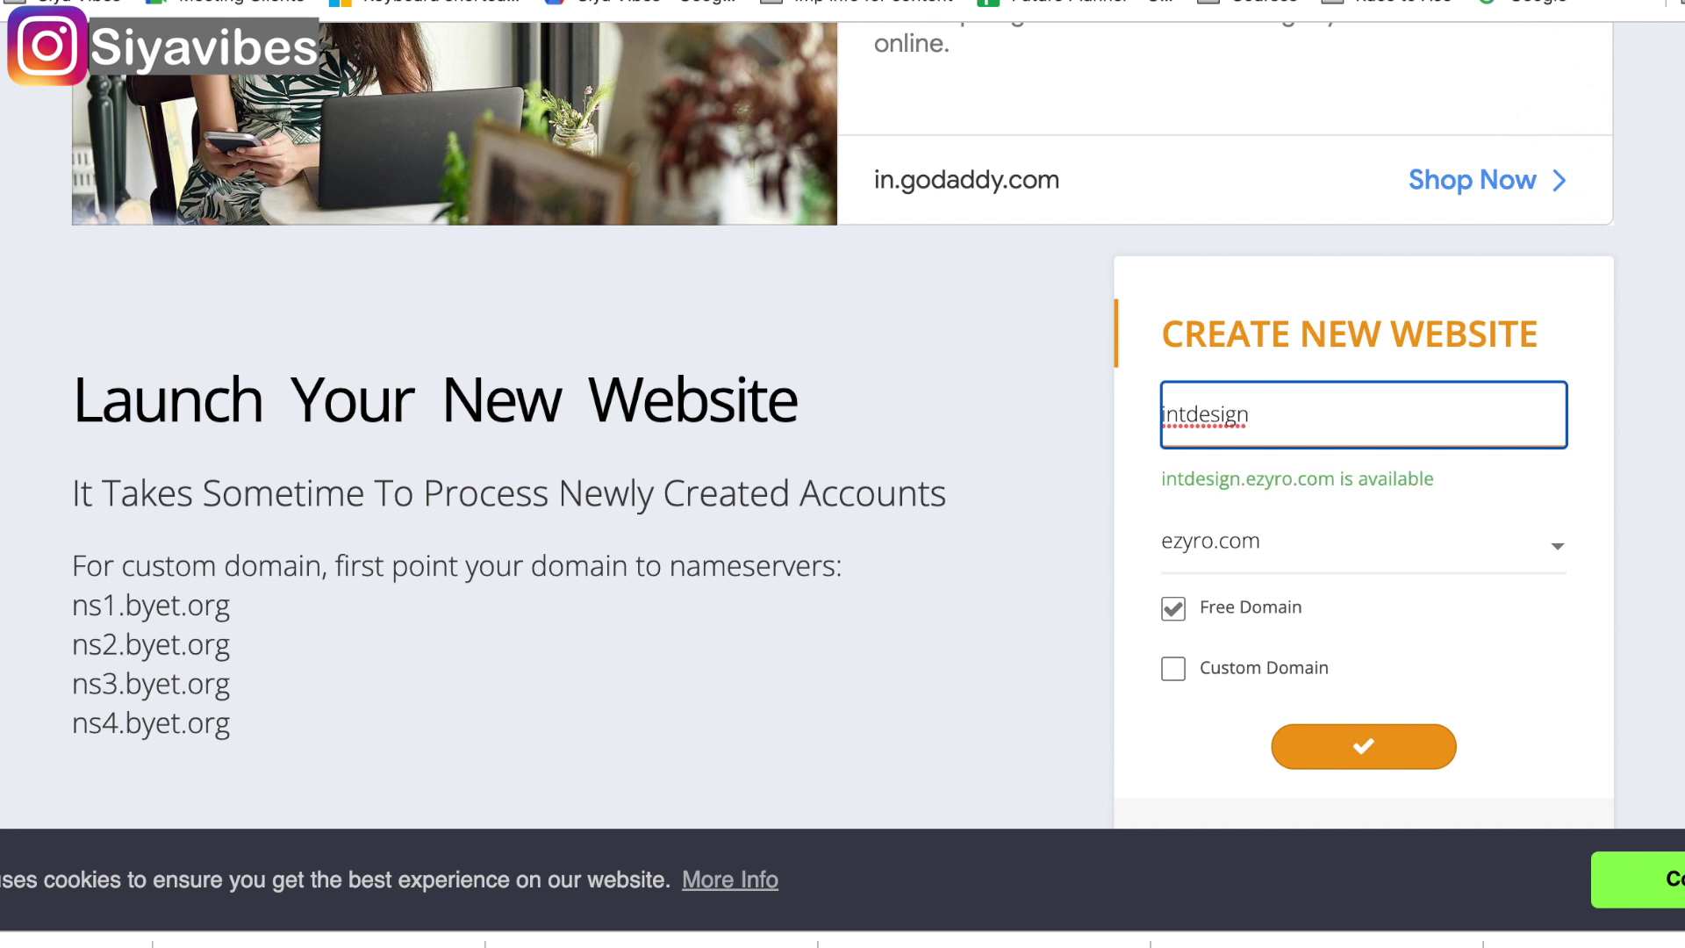
Step: Submit the new website form and complete the image check by selecting all tractors
left_click(1362, 746)
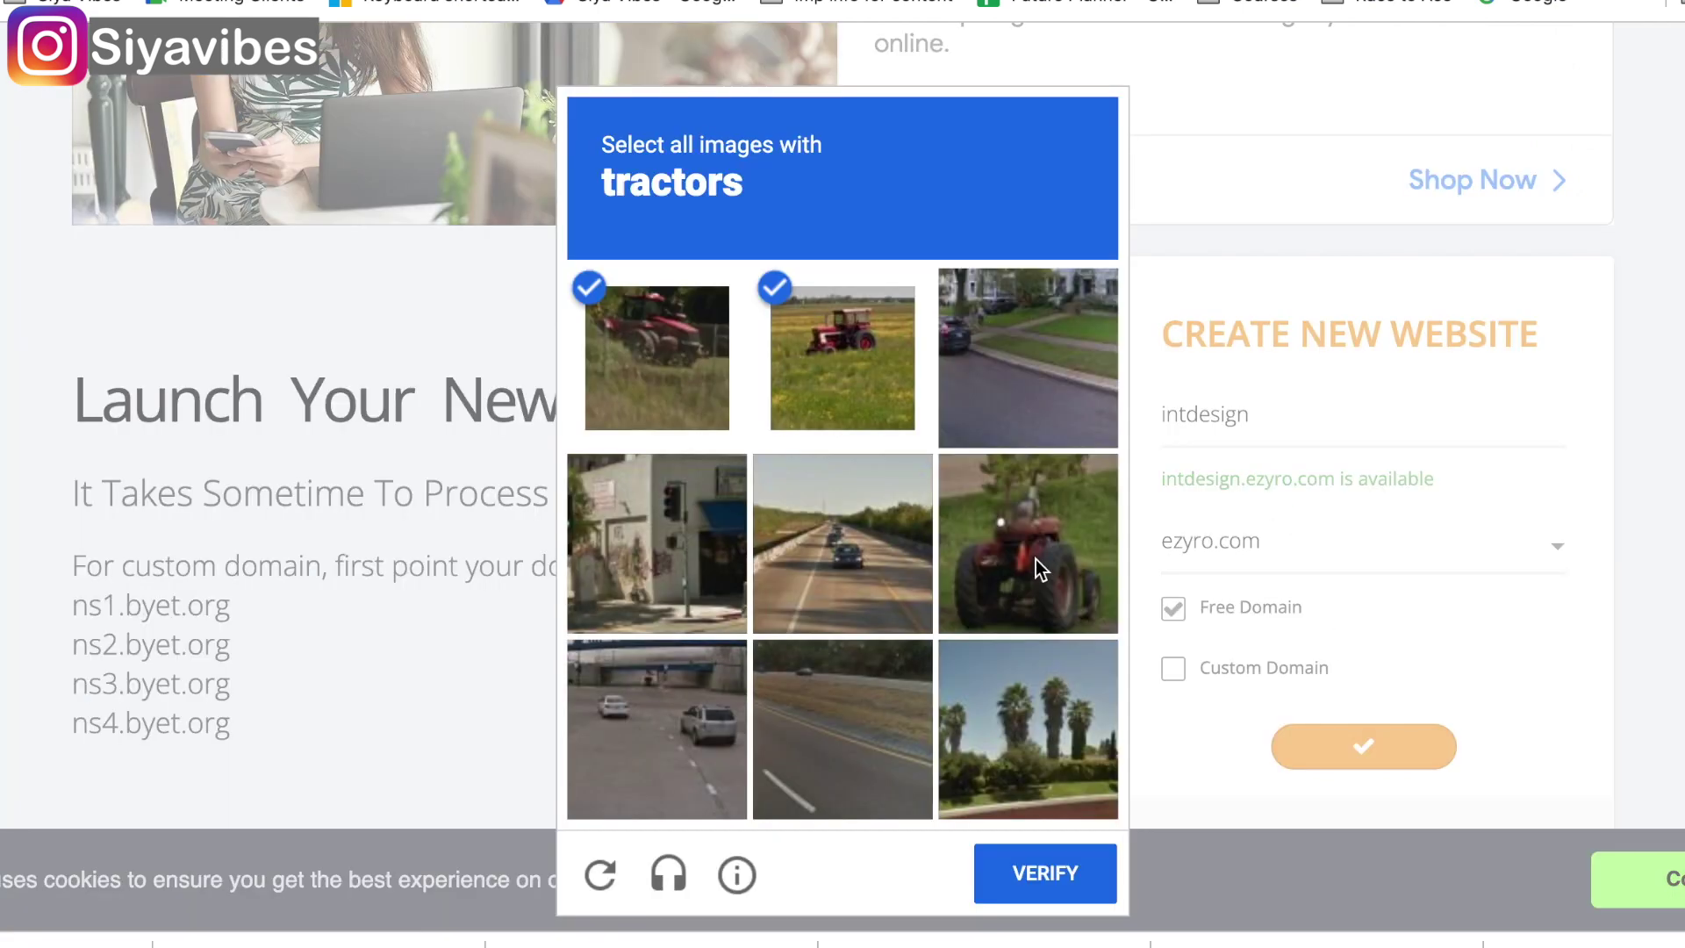
left_click(1035, 560)
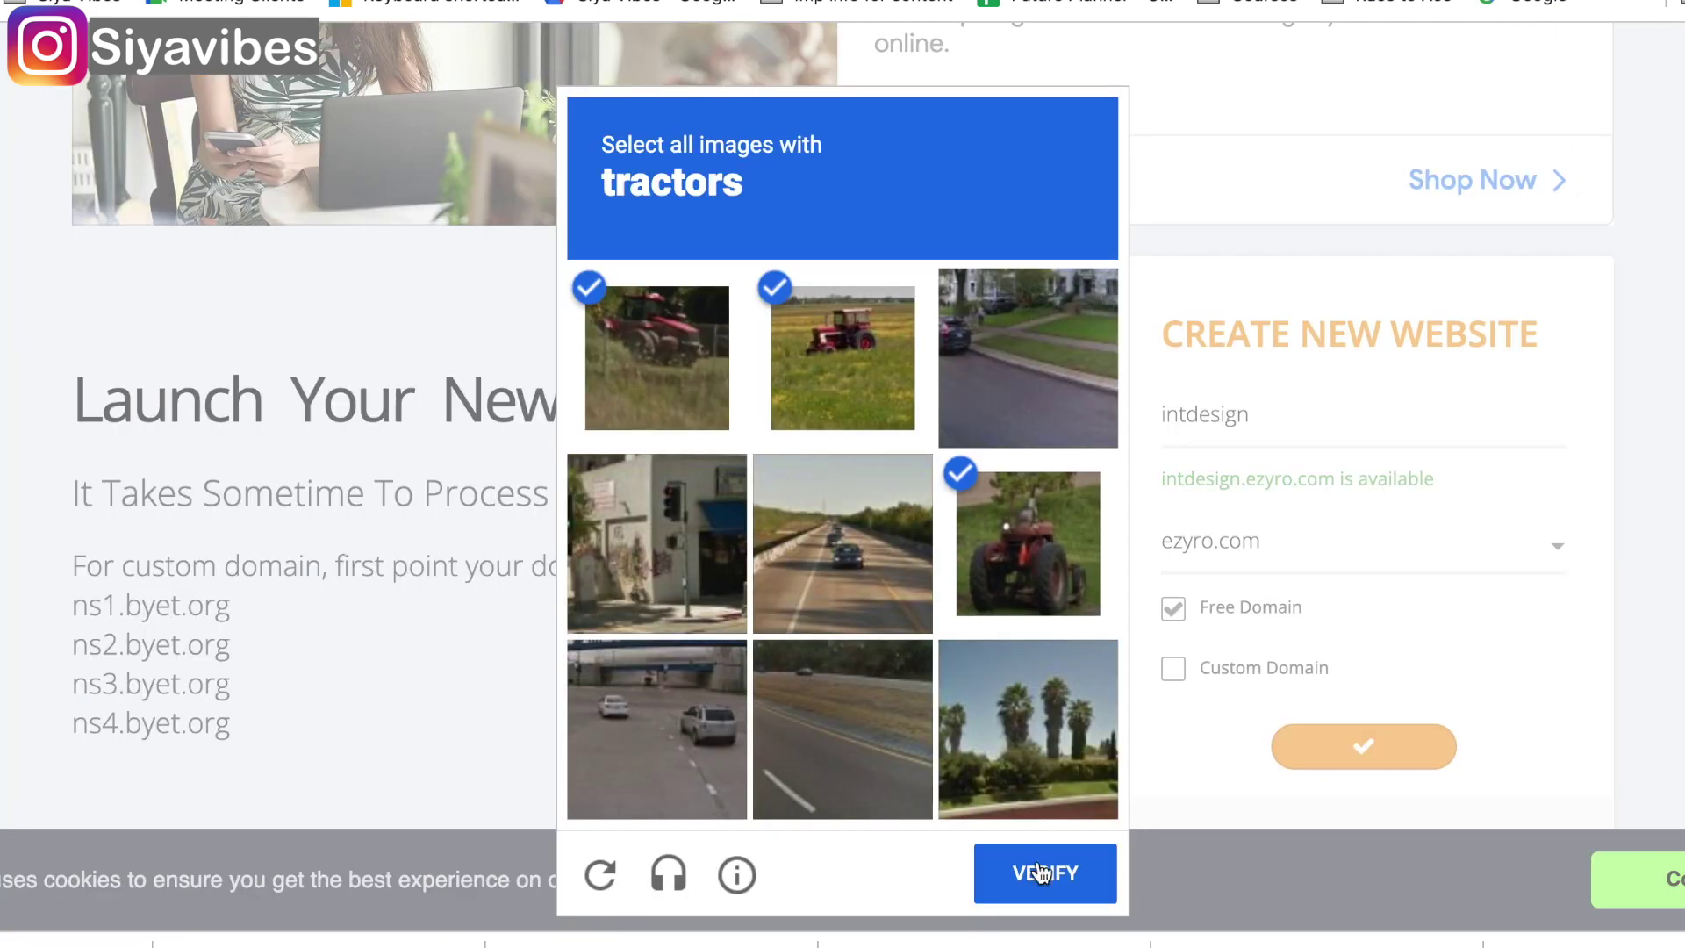
left_click(1041, 873)
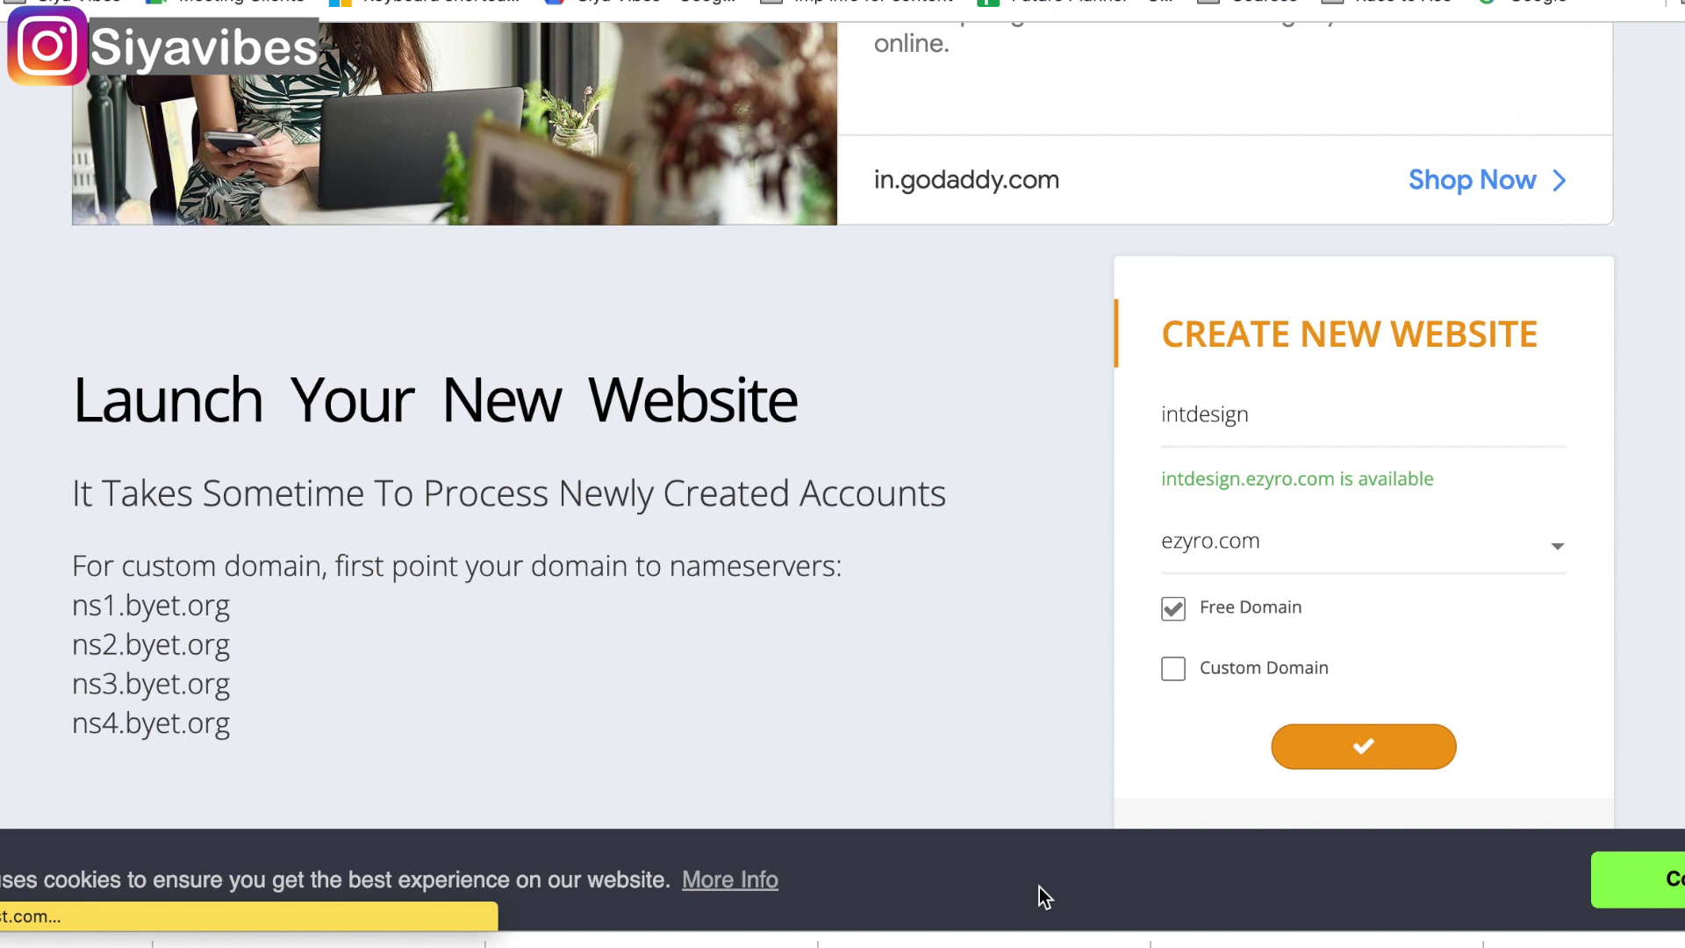
Step: Manage the intdesign.ezyro.com account and open its control panel
scroll(1039, 886, "down", 5)
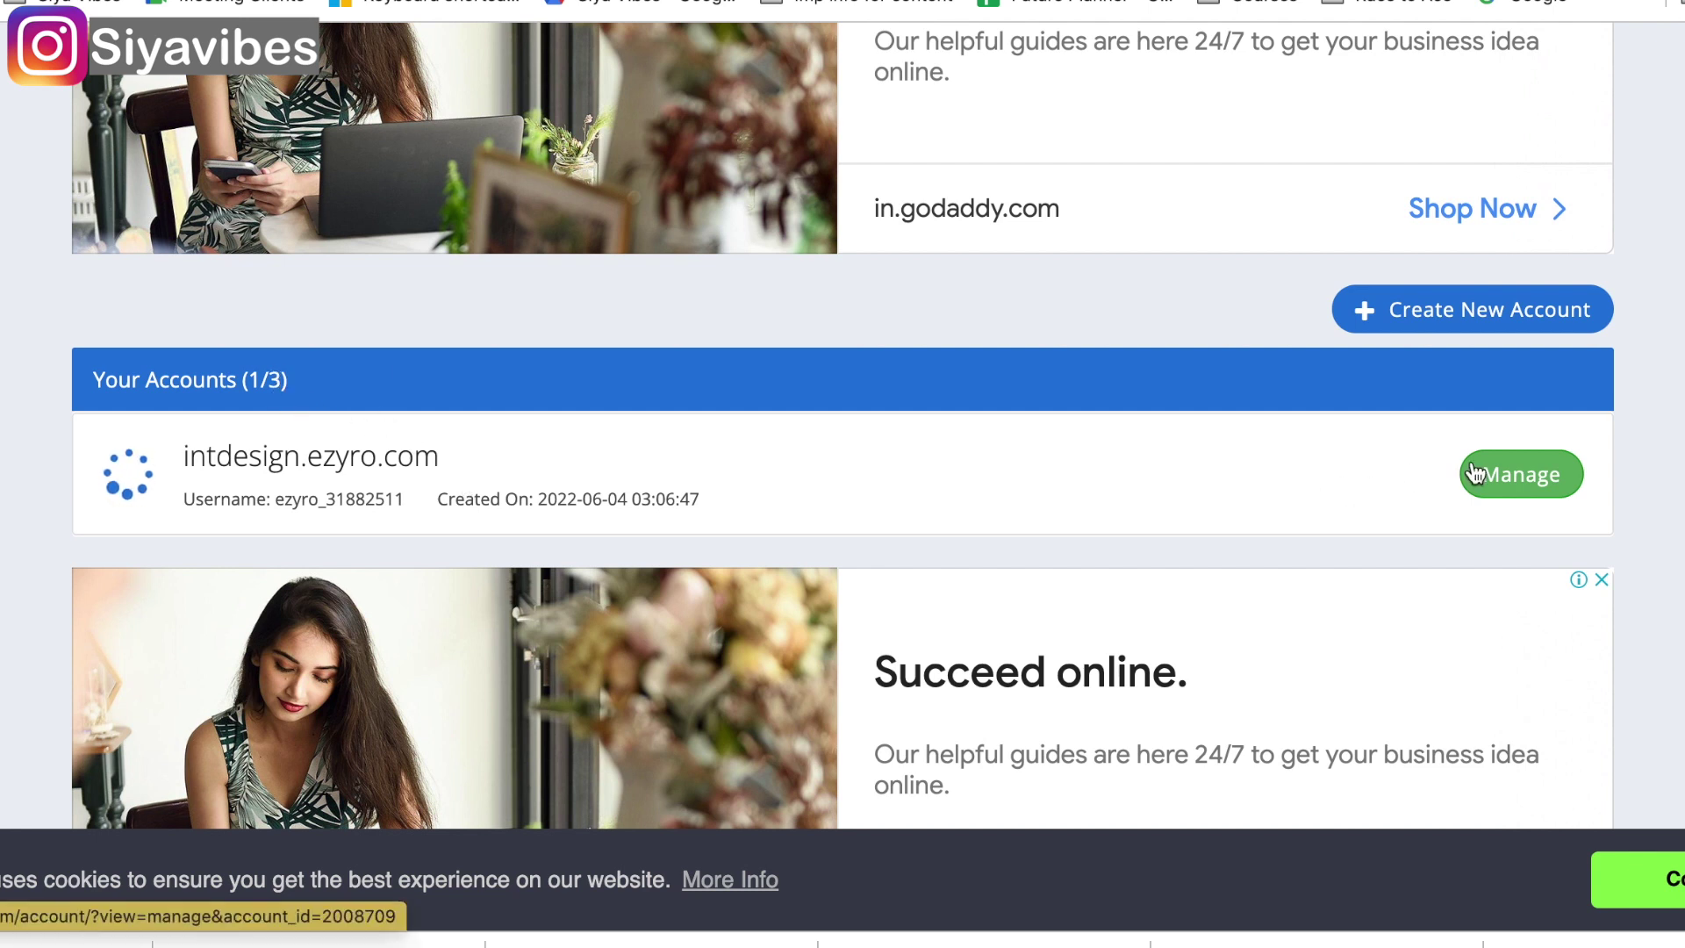
left_click(1510, 481)
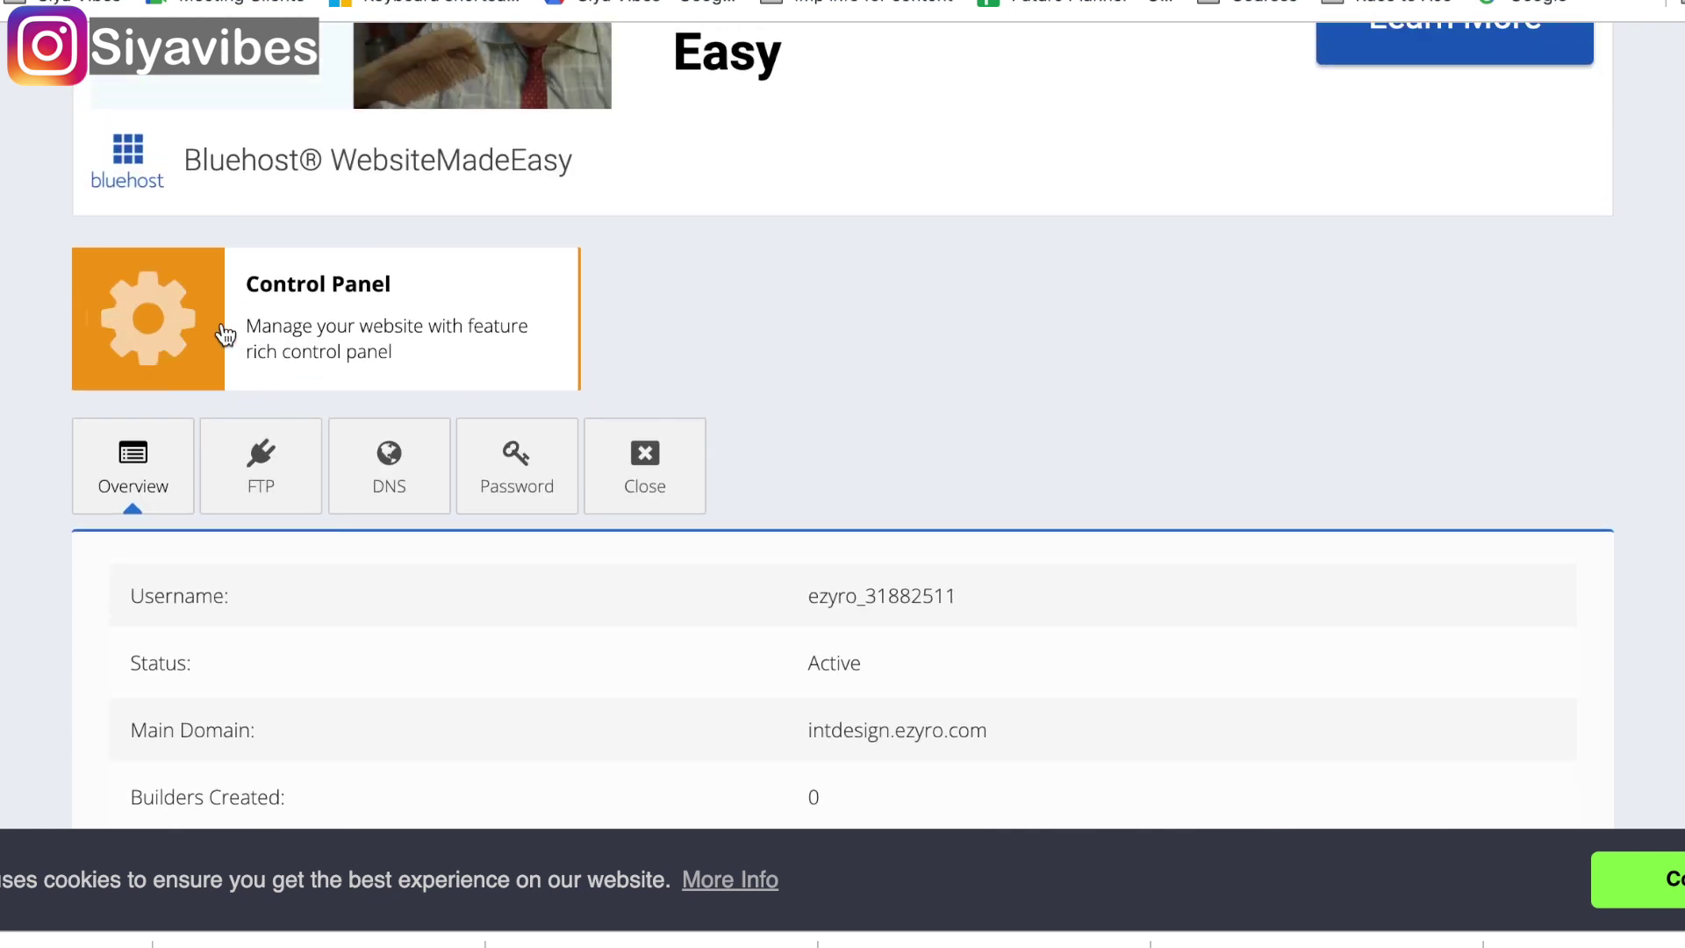
left_click(166, 326)
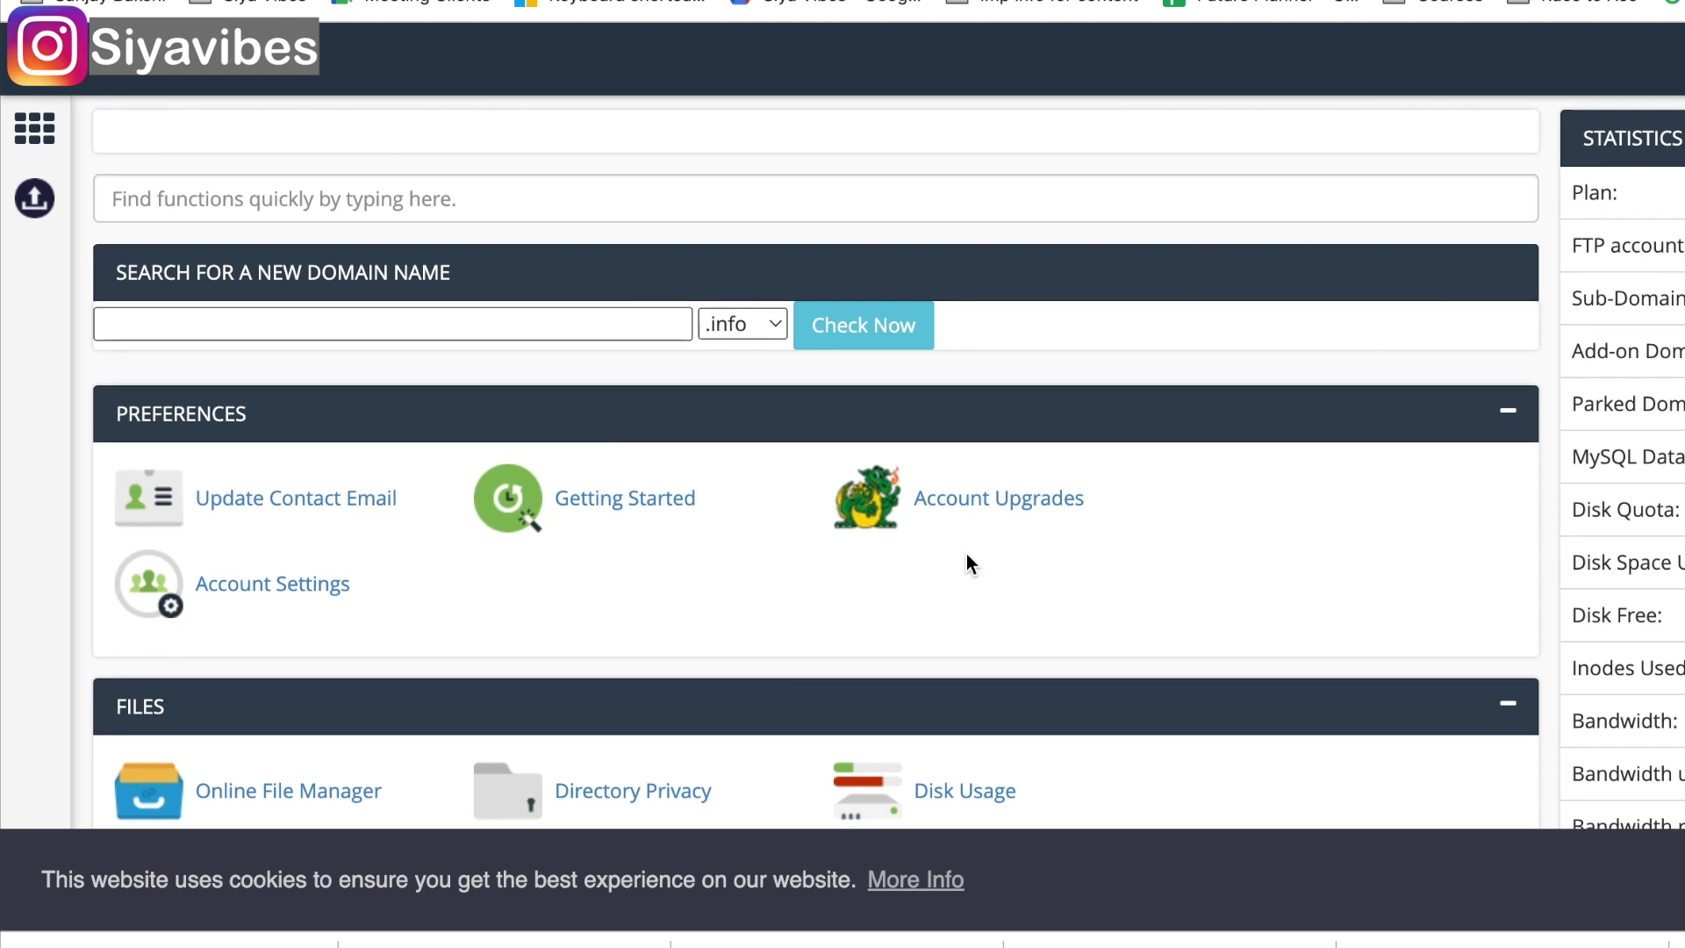
Step: Open the Softaculous Apps Installer from the hosting control panel and start a WordPress installation
scroll(820, 574, "down", 10)
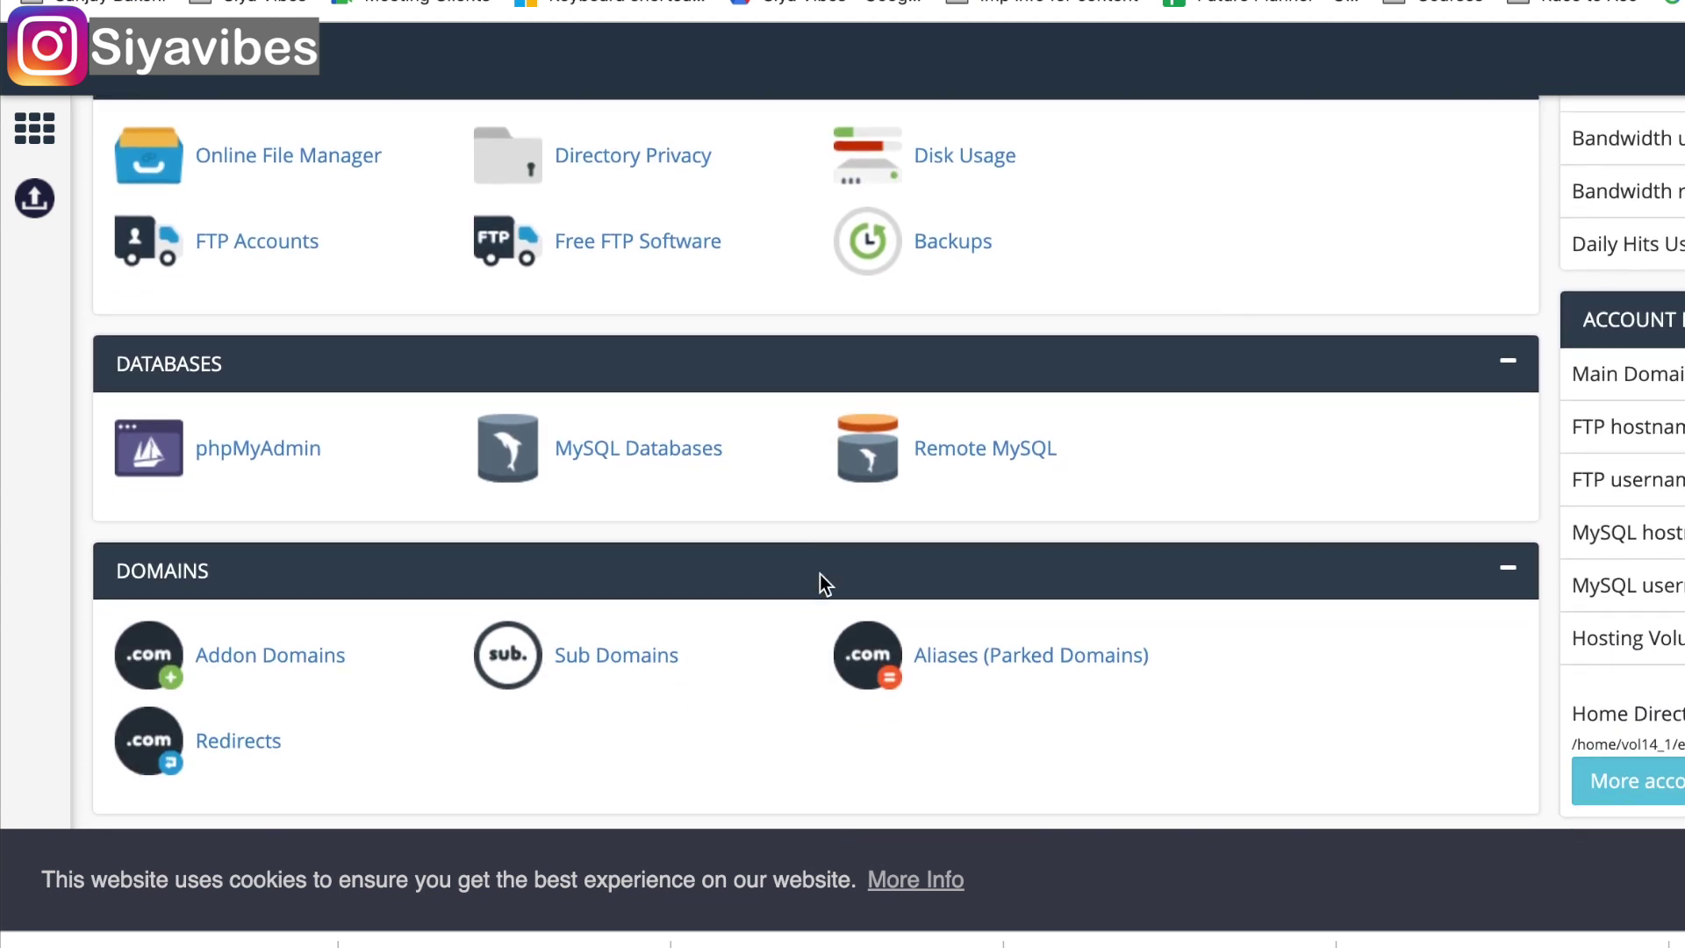
scroll(820, 574, "down", 12)
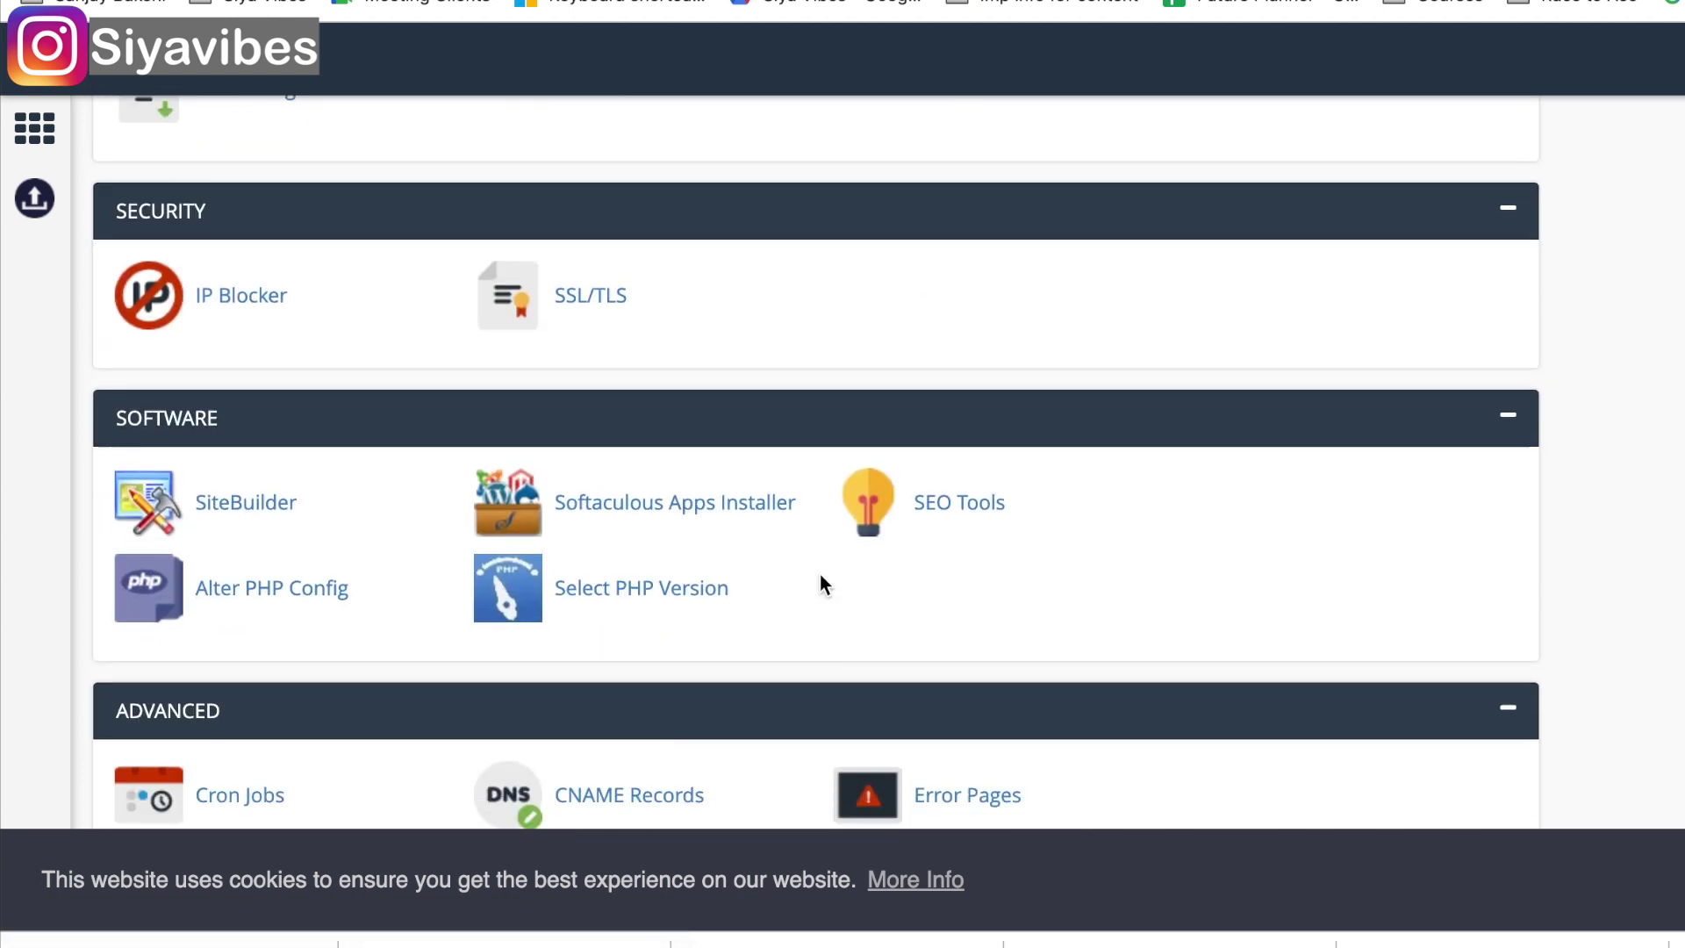
scroll(819, 579, "down", 1)
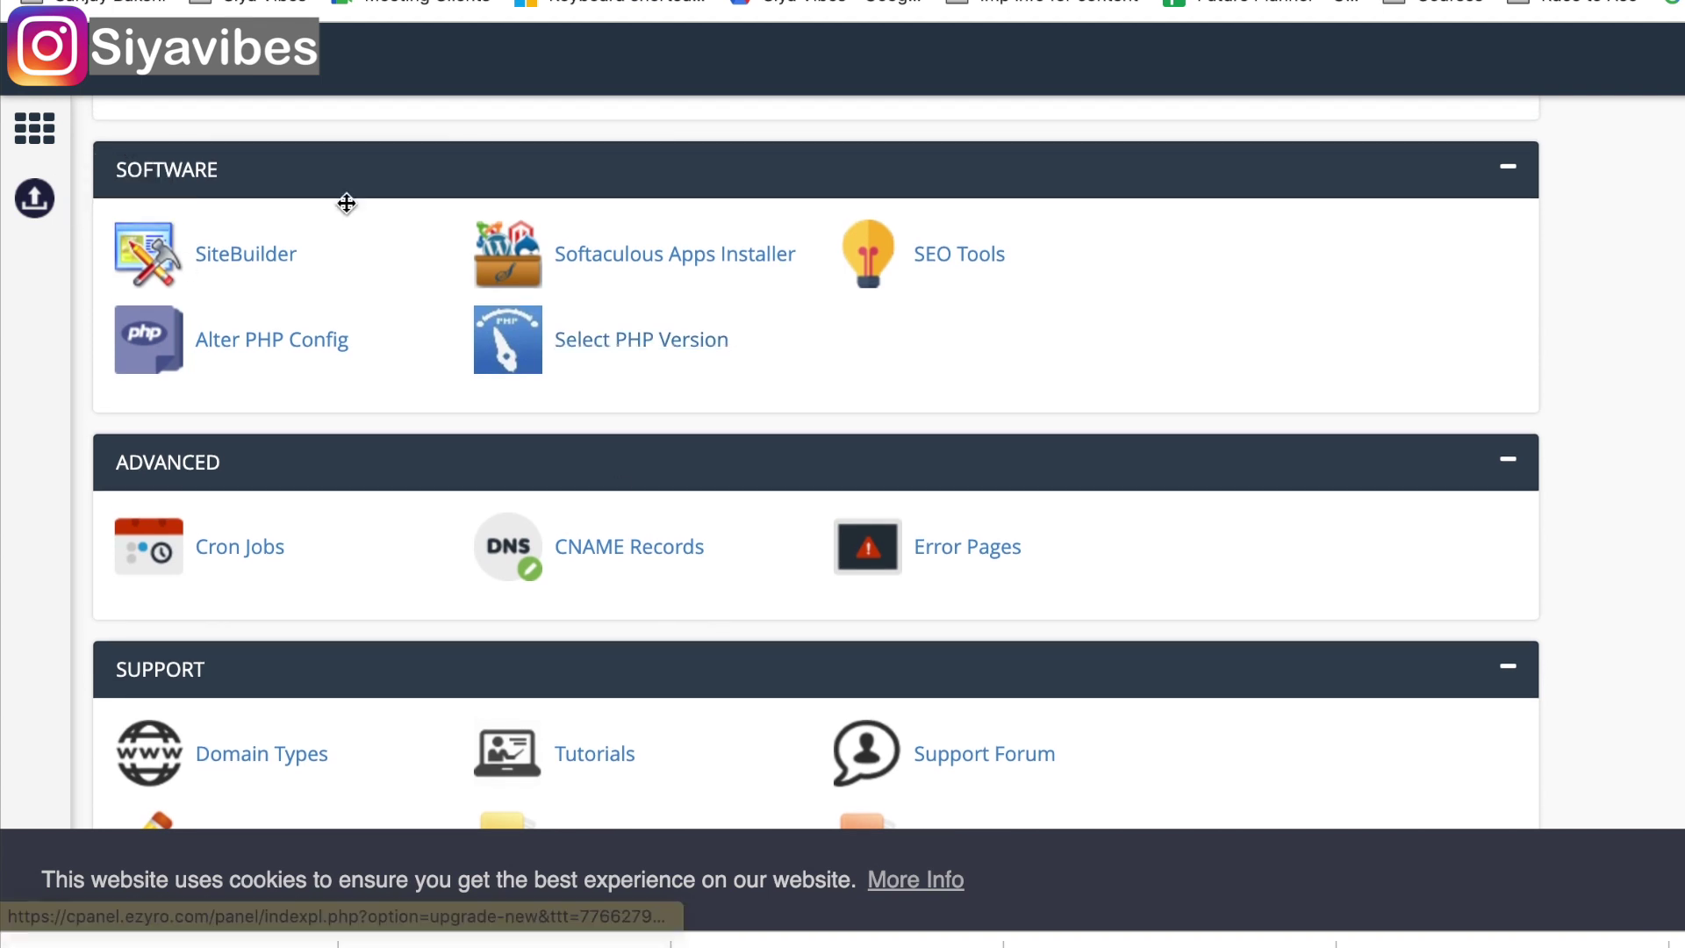
left_click(638, 259)
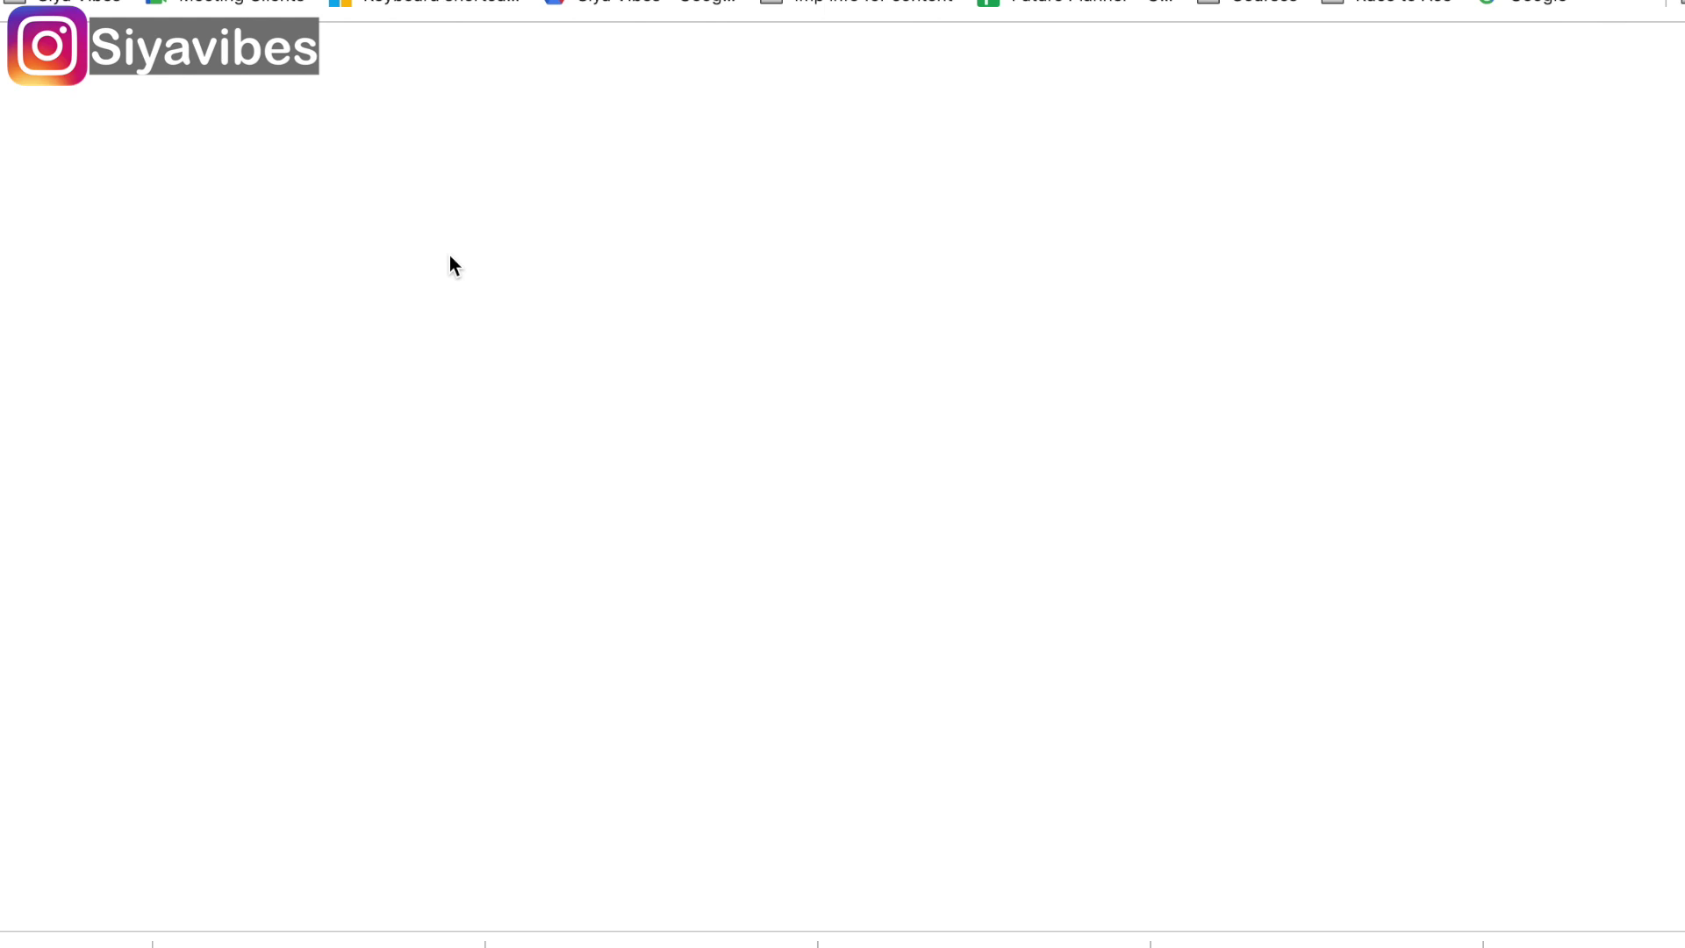
scroll(546, 312, "down", 4)
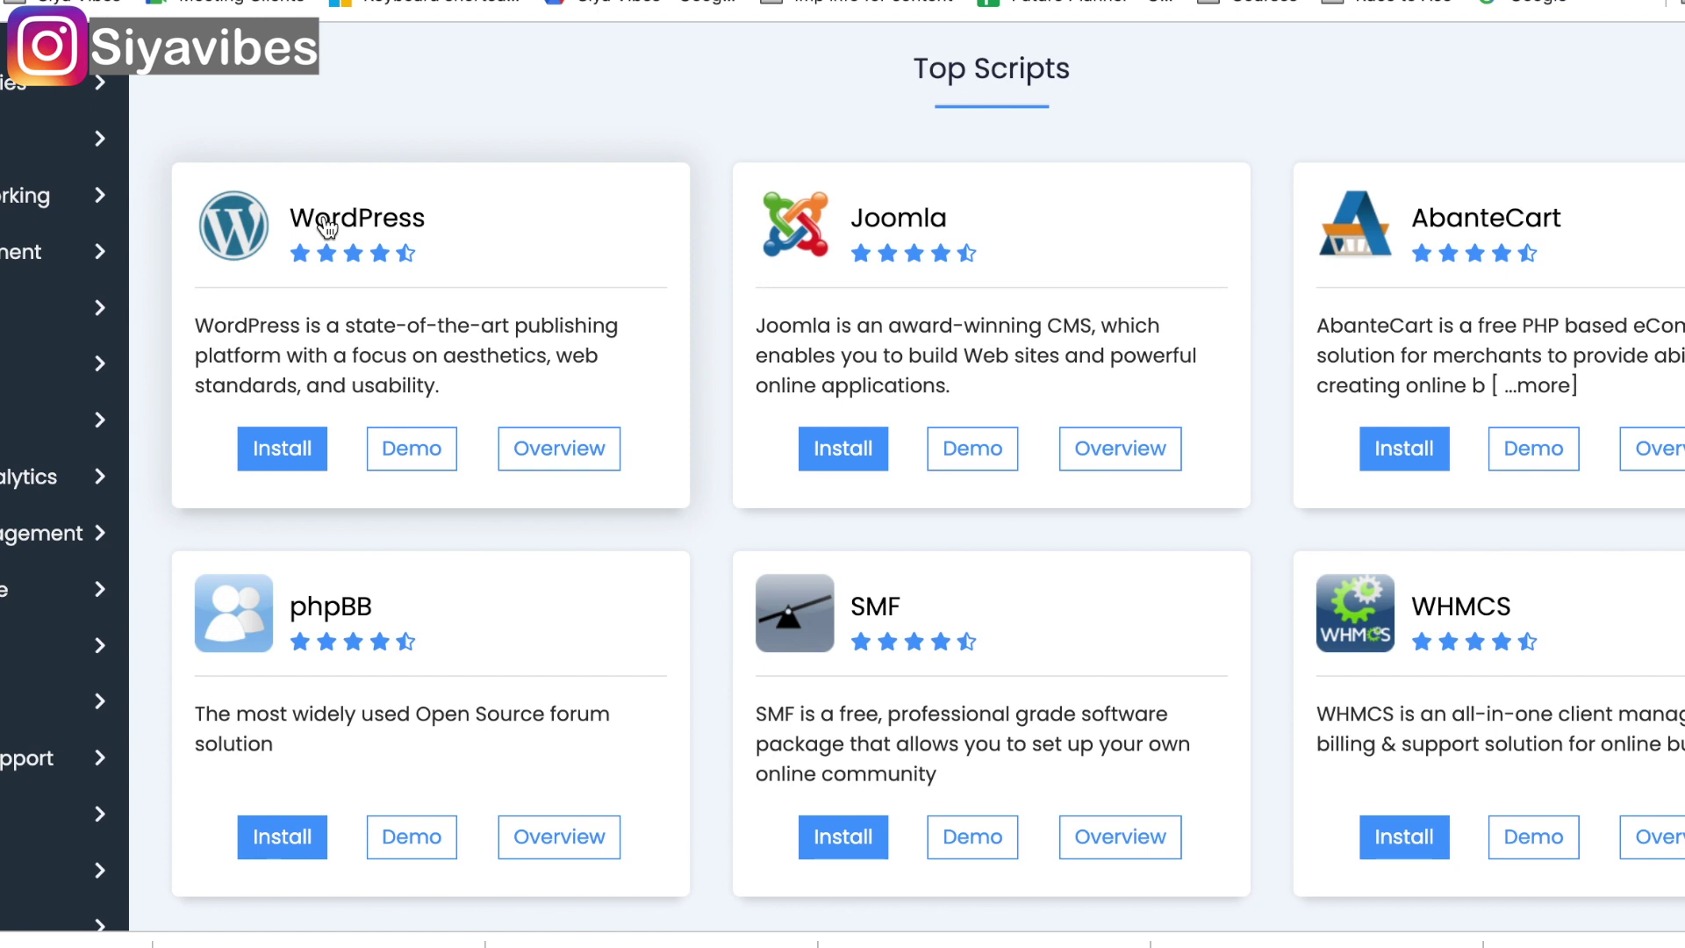
left_click(275, 449)
Step: Hide the admin password in the WordPress install form, then enter the admin username and a new admin password
scroll(858, 741, "down", 8)
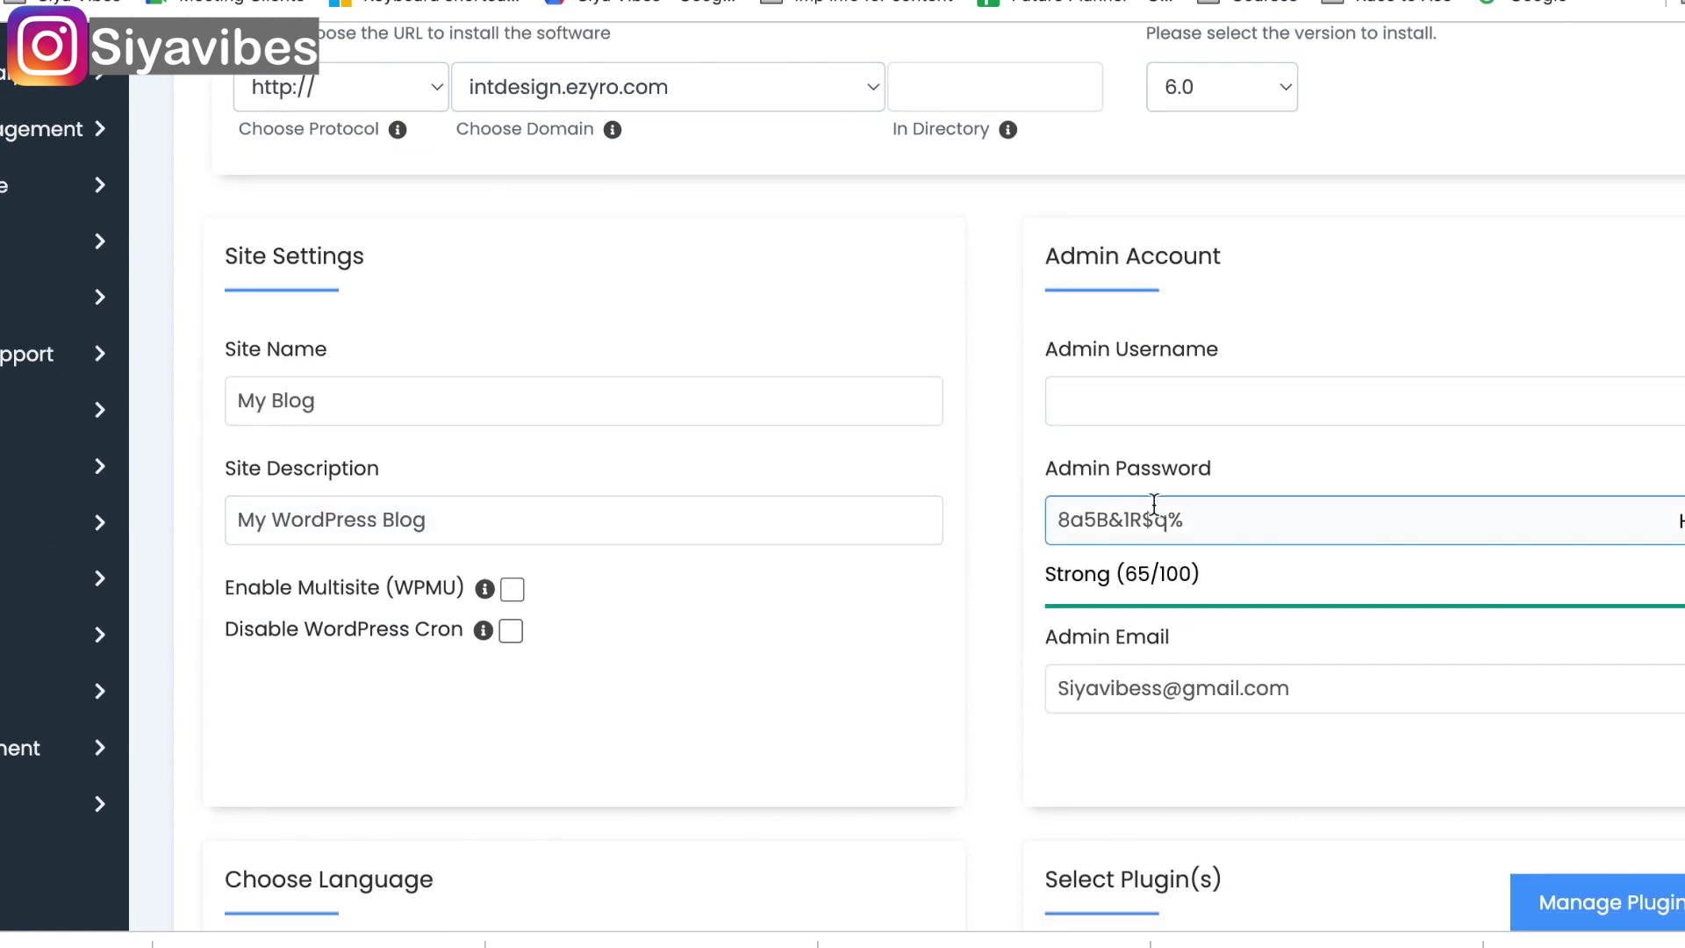
left_click(1120, 398)
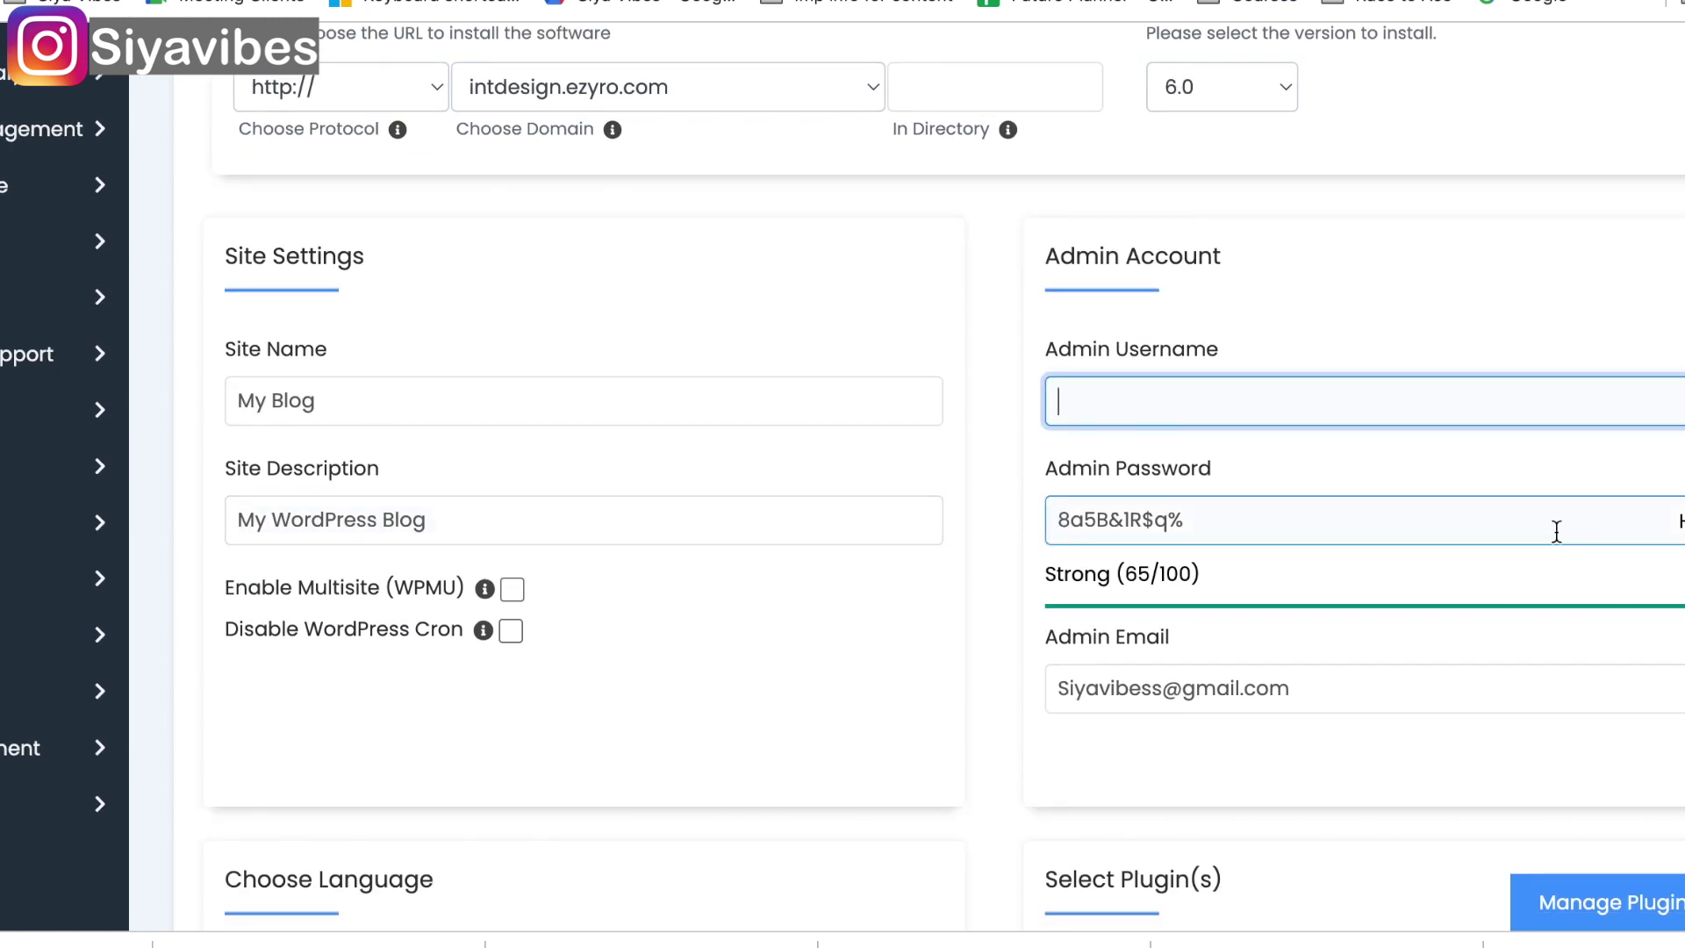
left_click(1679, 521)
left_click(1123, 385)
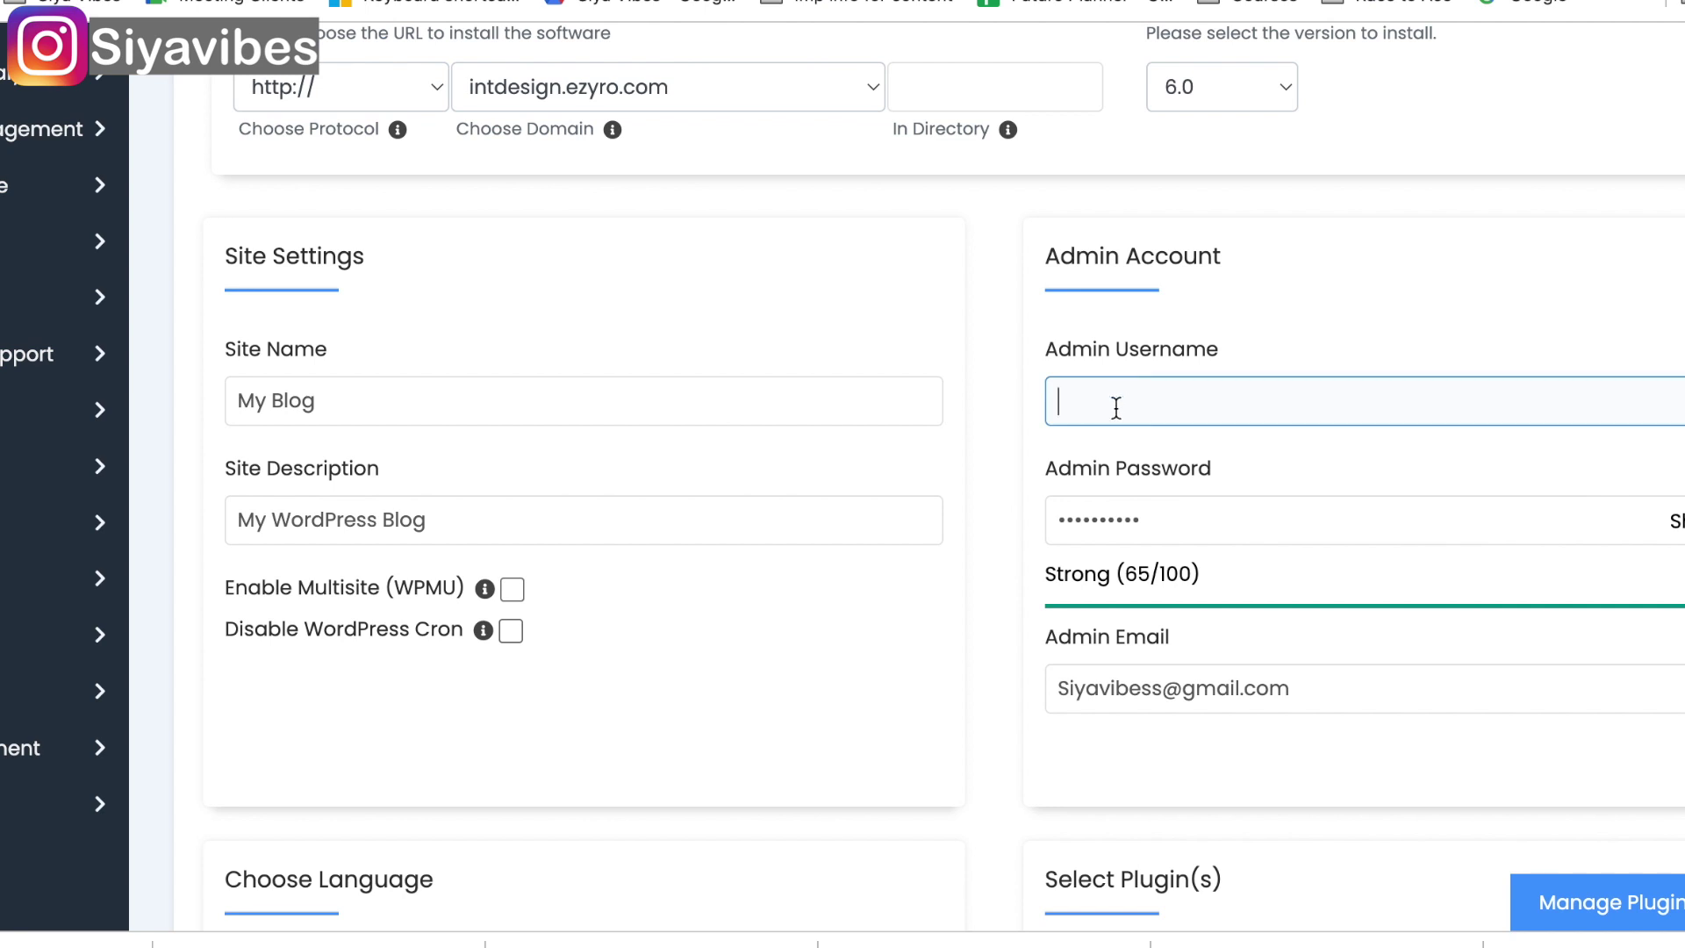
type("siyavibes")
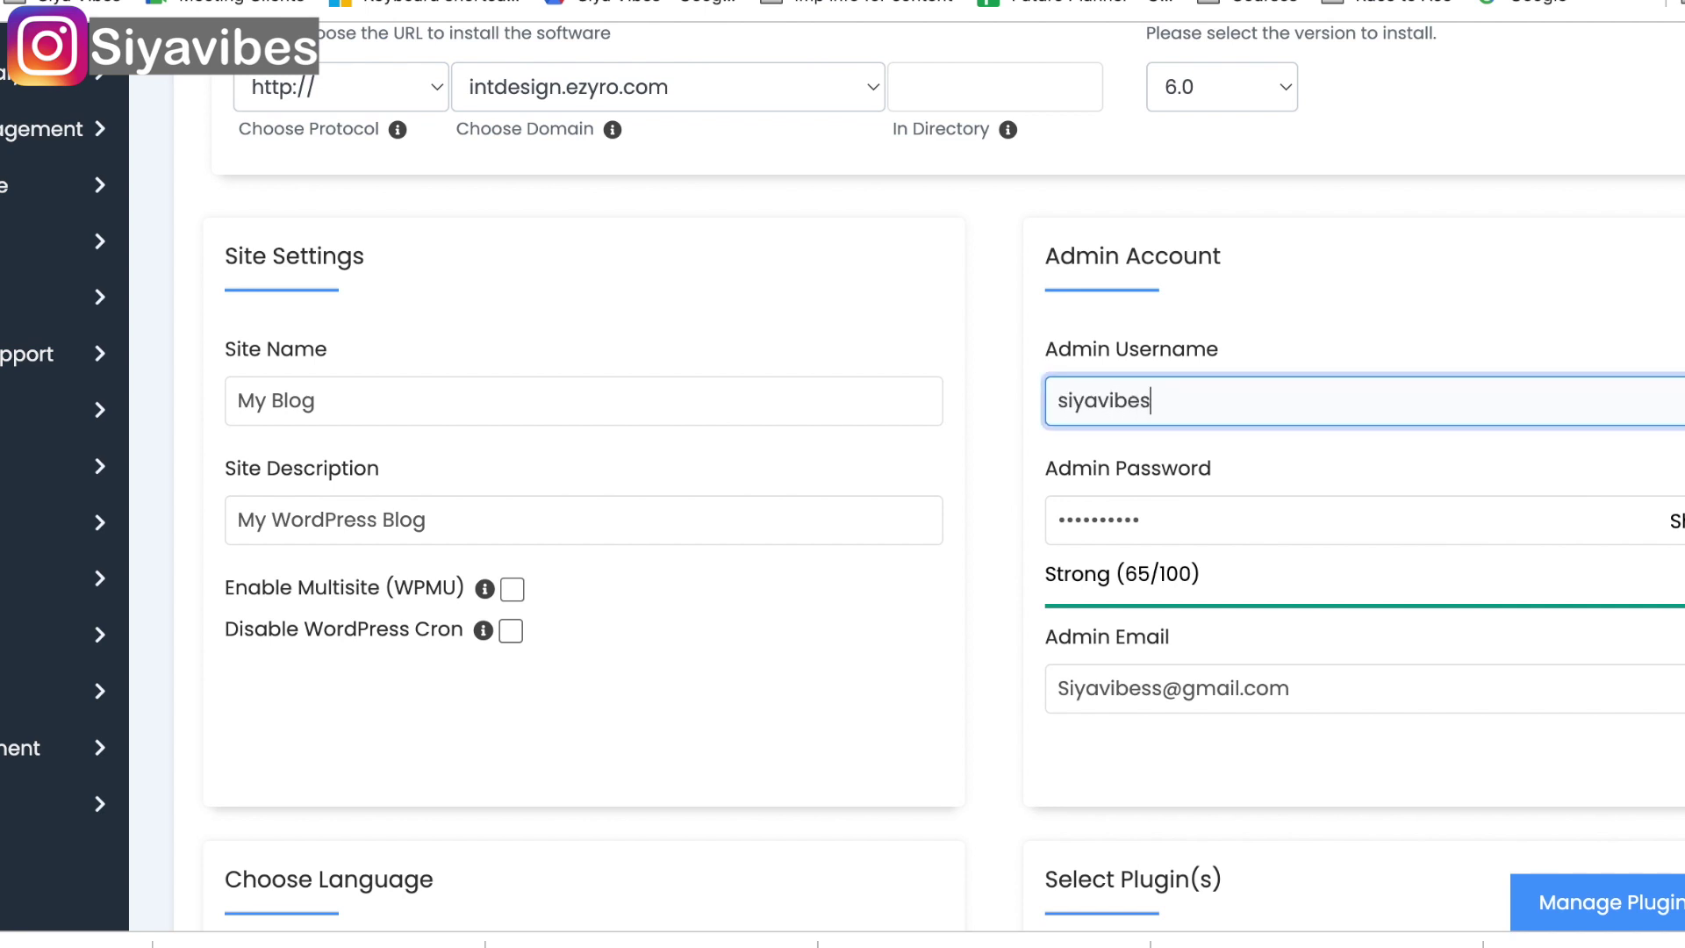
key("Tab")
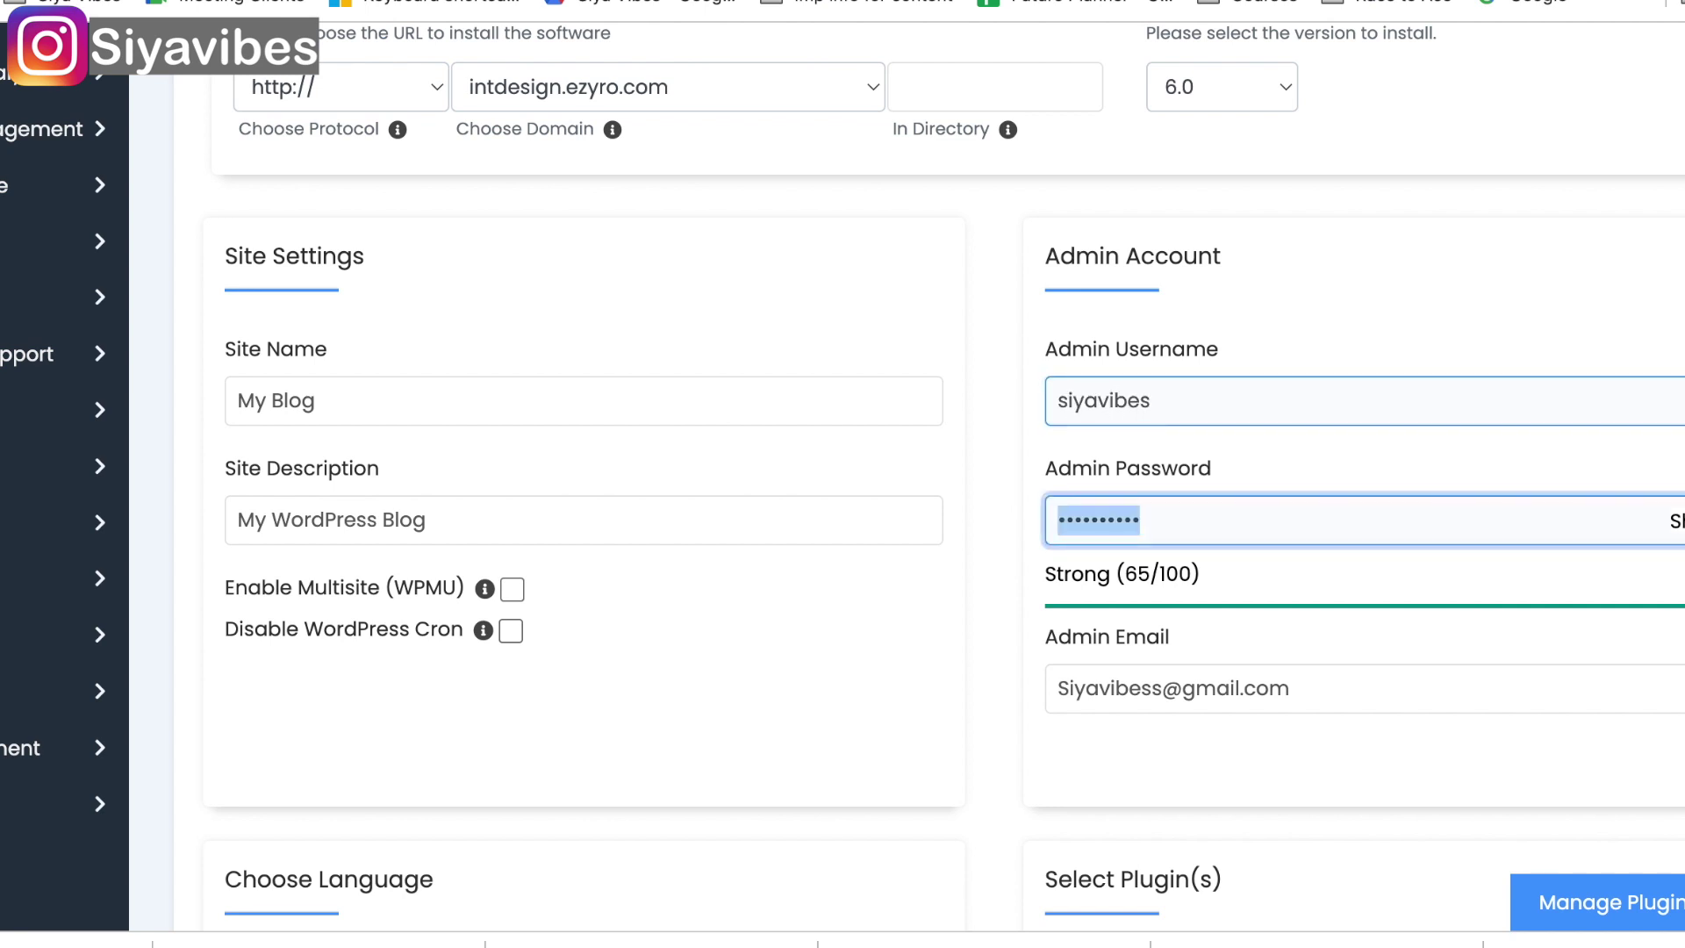
type("••••••••")
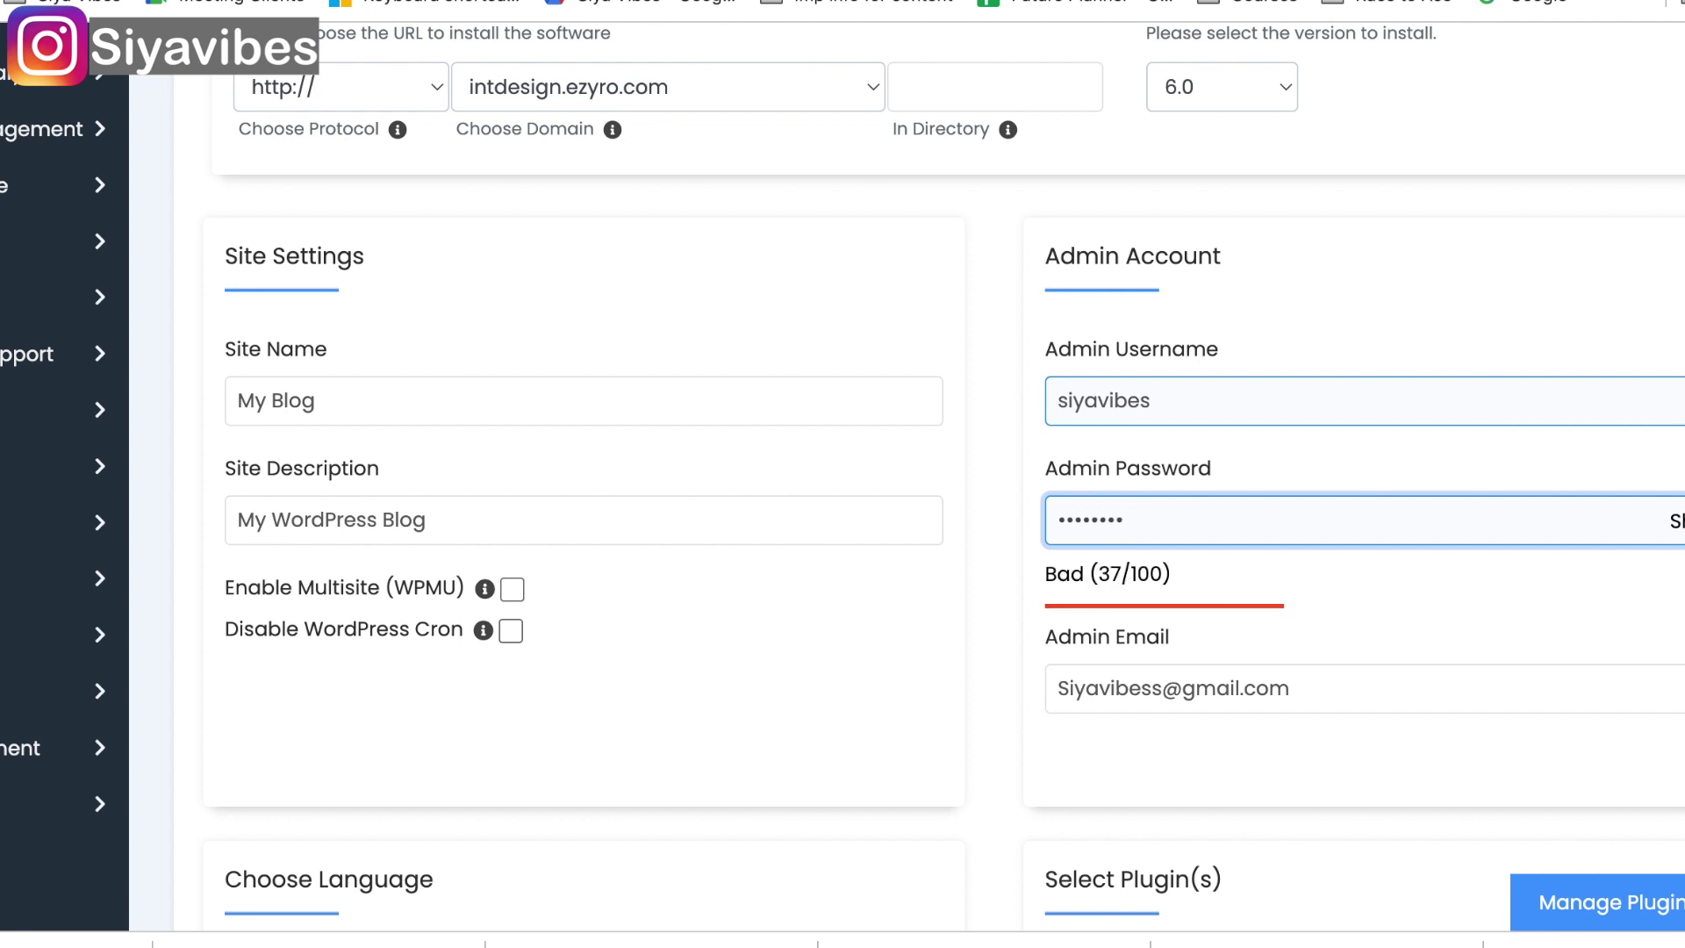
Step: Install WordPress on the site without selecting an optional theme
scroll(883, 707, "down", 15)
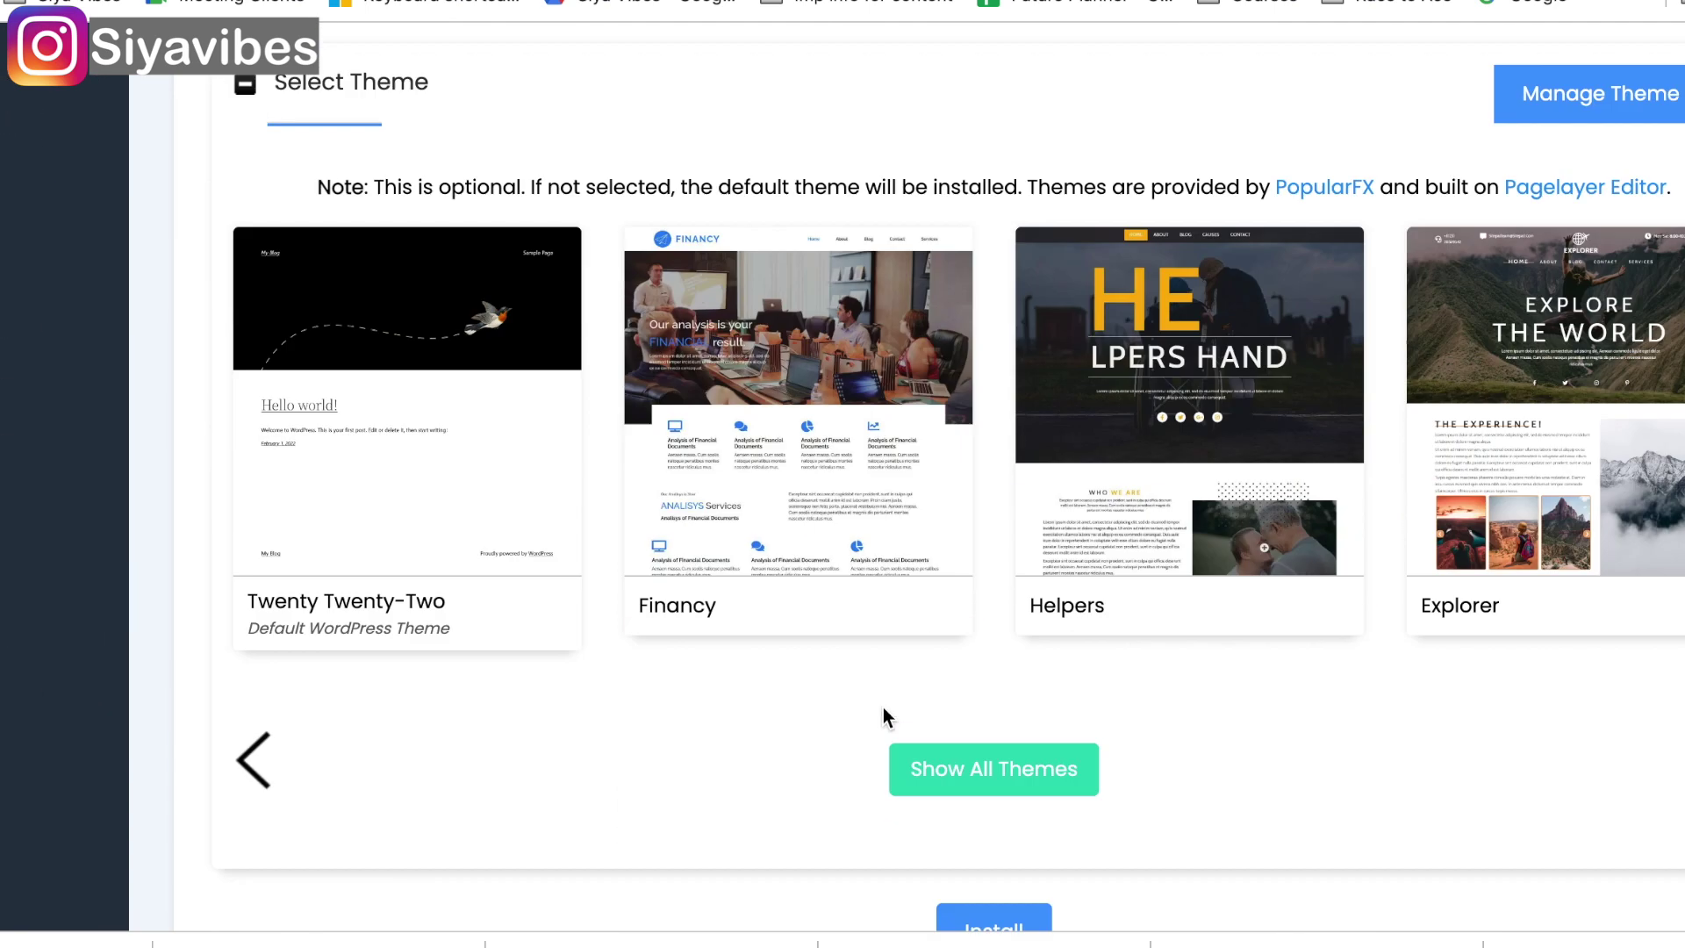
scroll(883, 716, "down", 3)
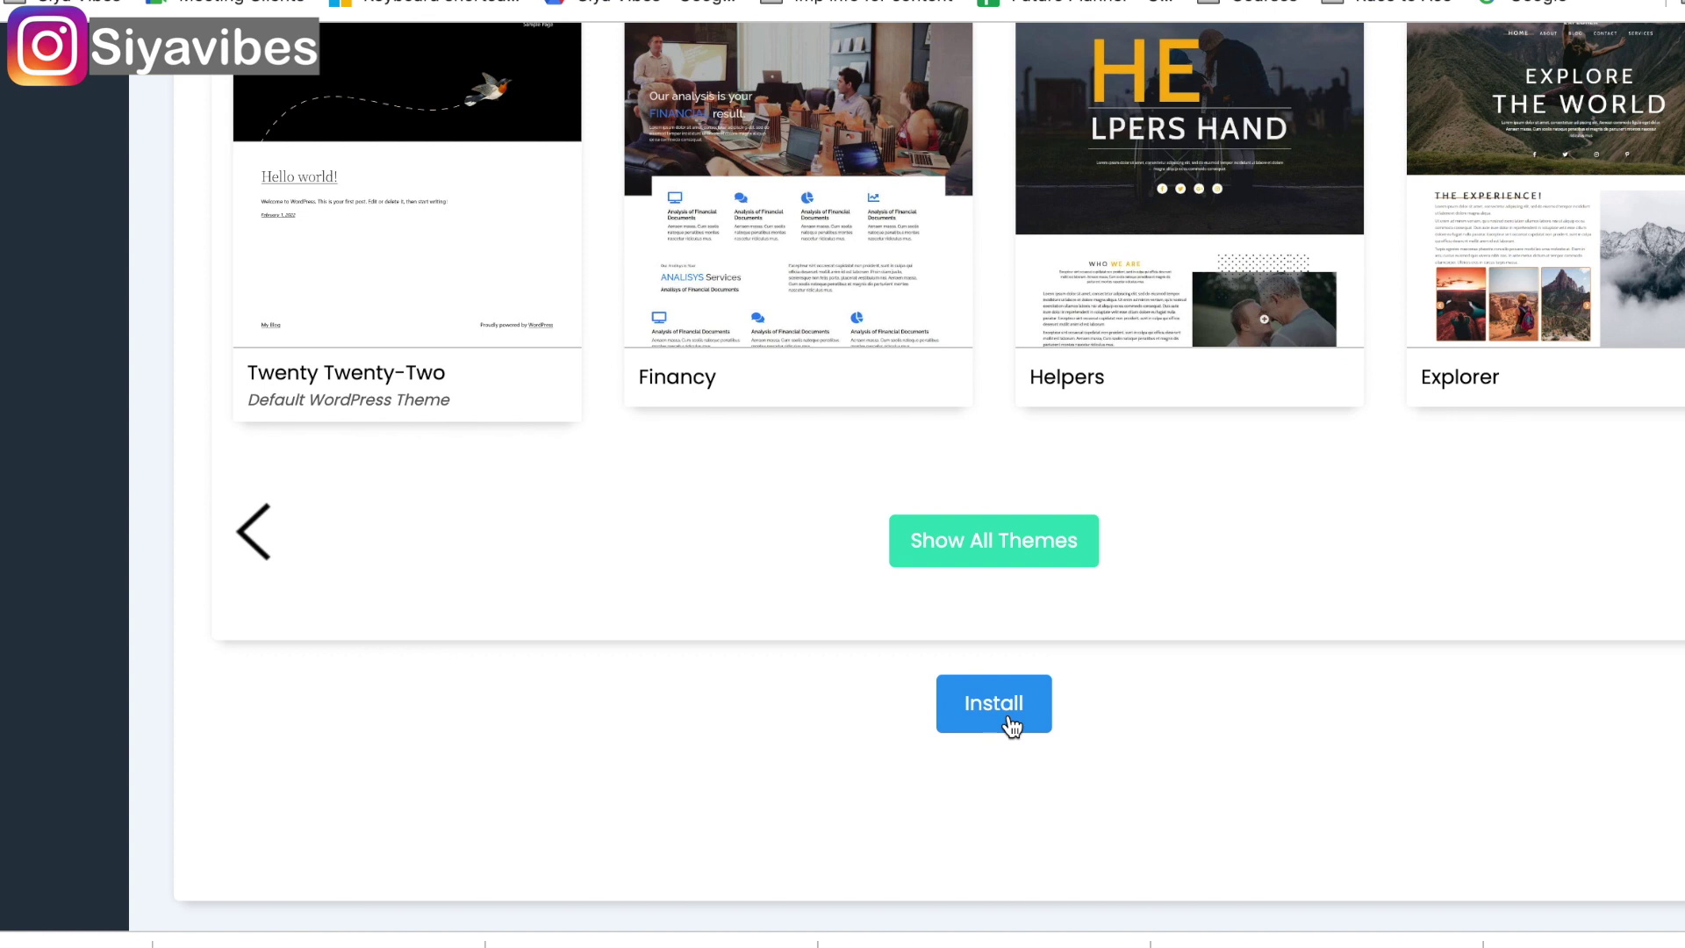
left_click(1009, 718)
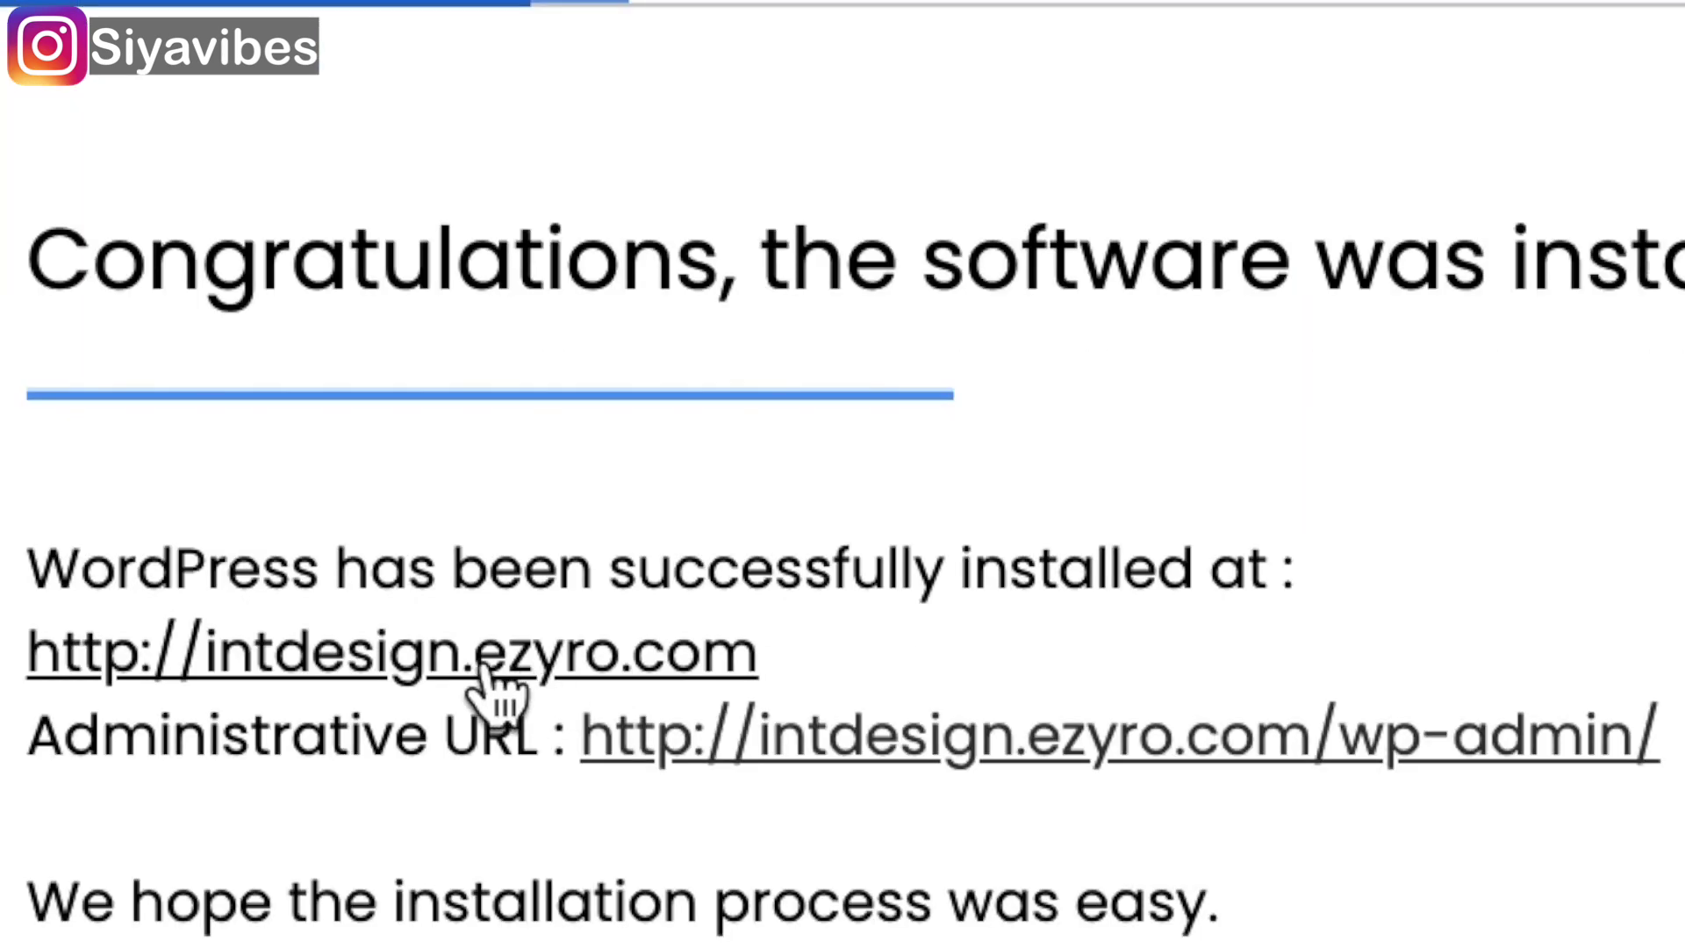
Step: Open the new WordPress site's wp-admin administrative URL from the installation summary
right_click(488, 676)
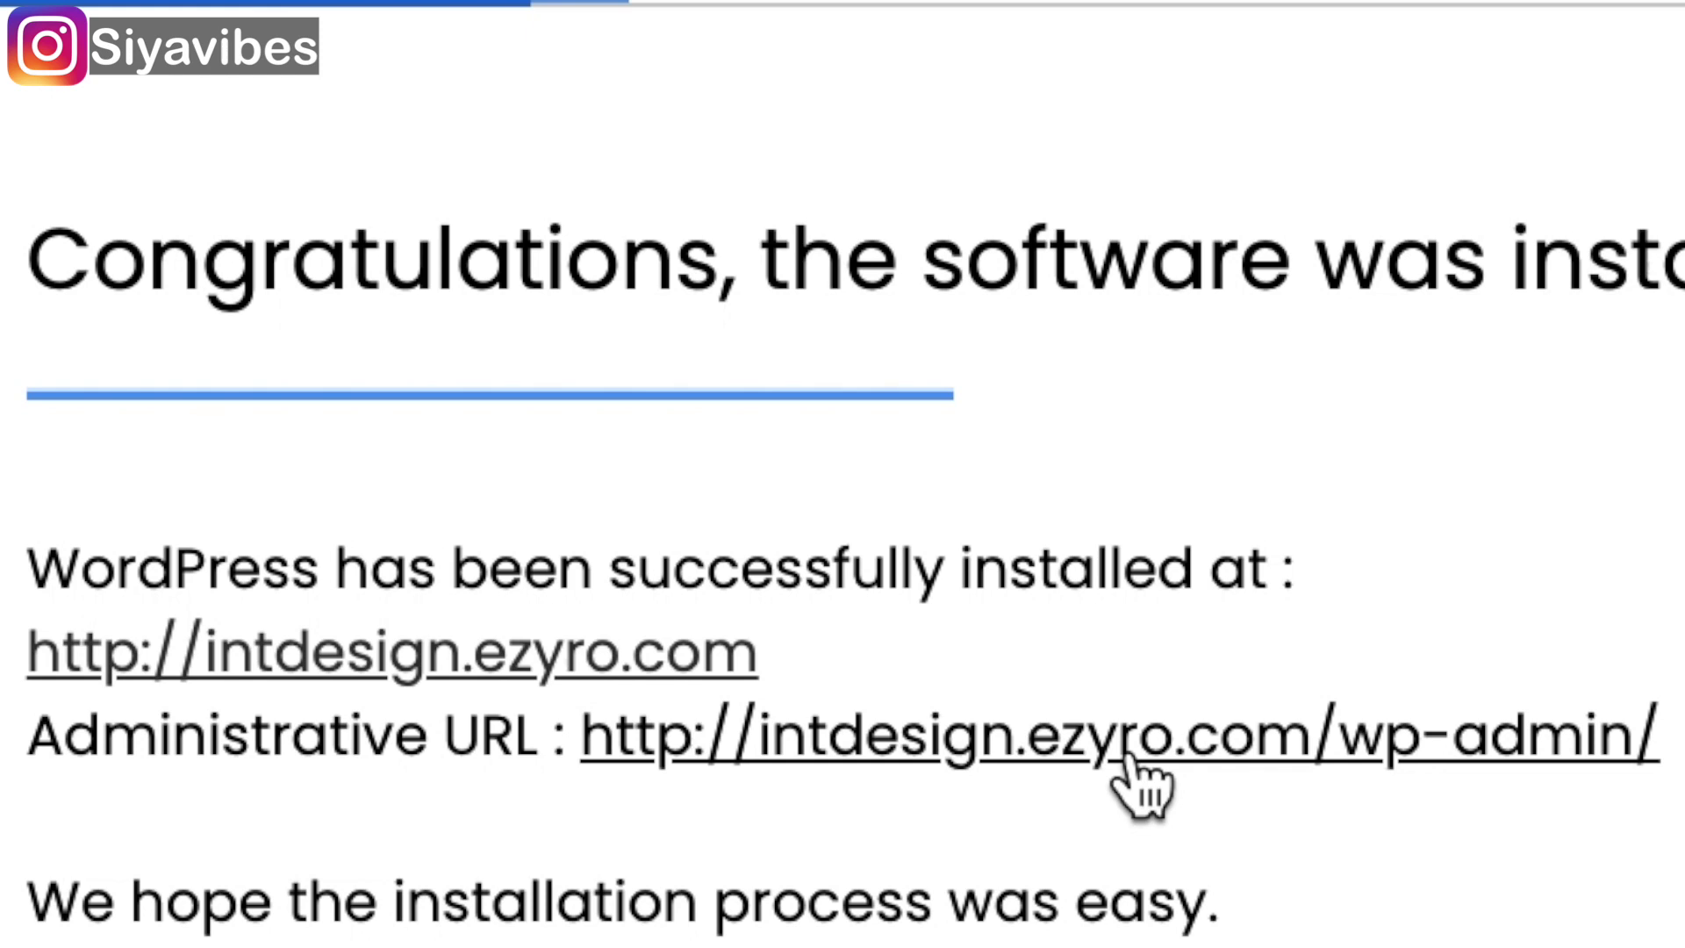
left_click(1127, 753)
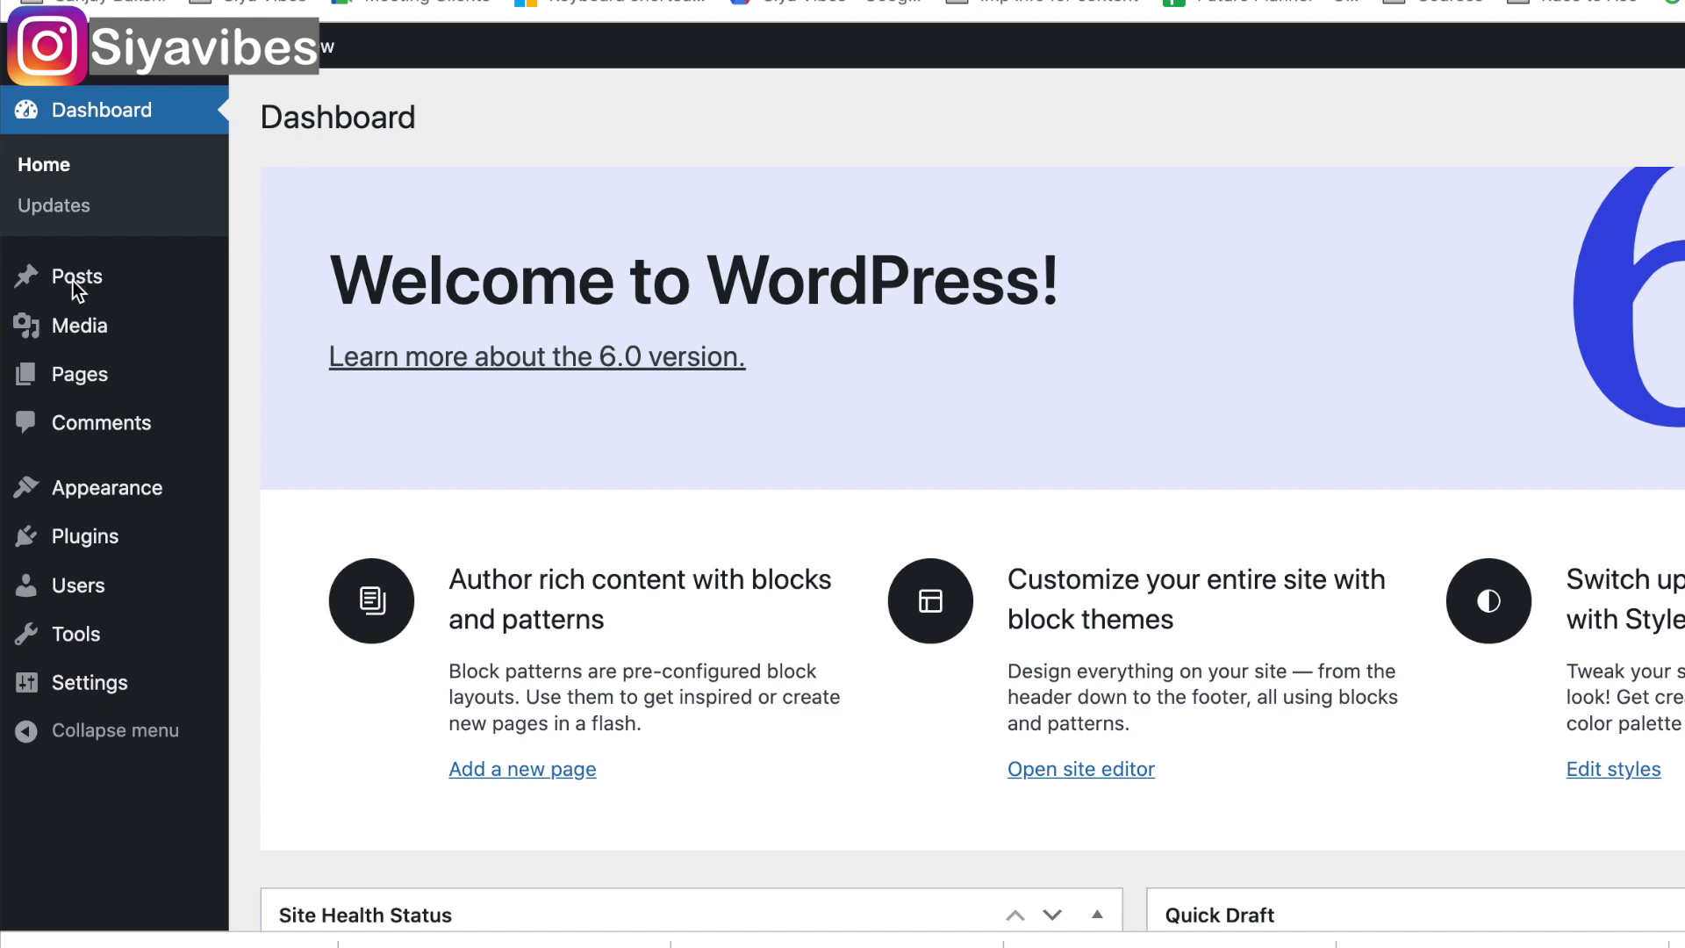
mouse_move(104, 282)
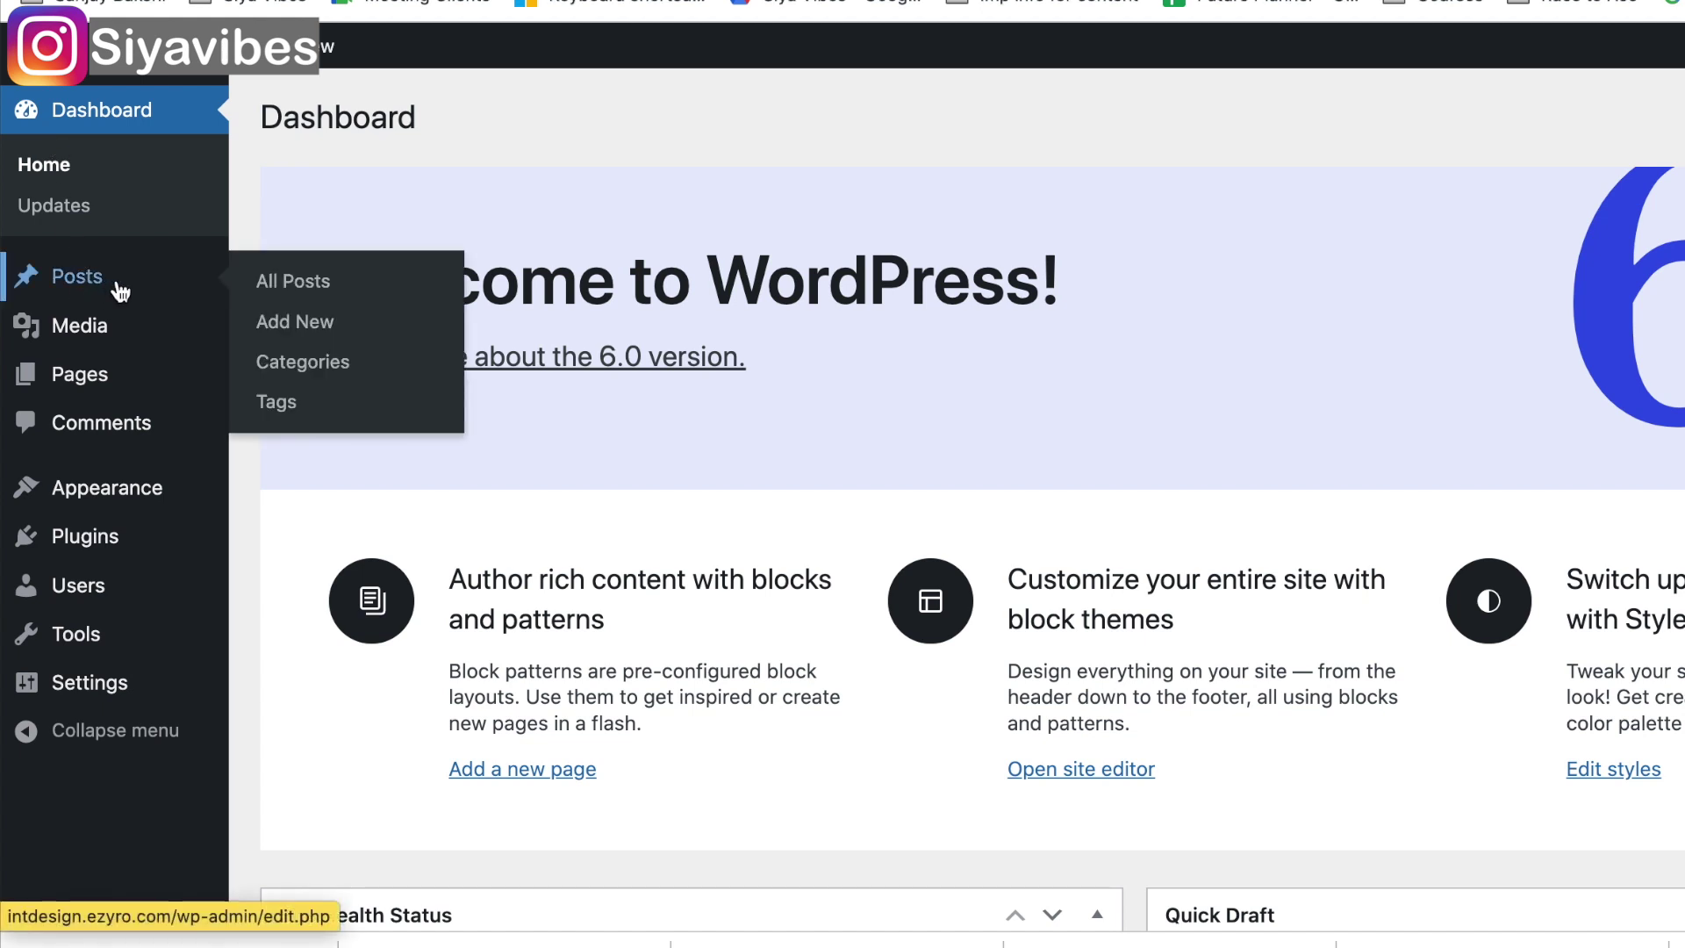
mouse_move(32, 342)
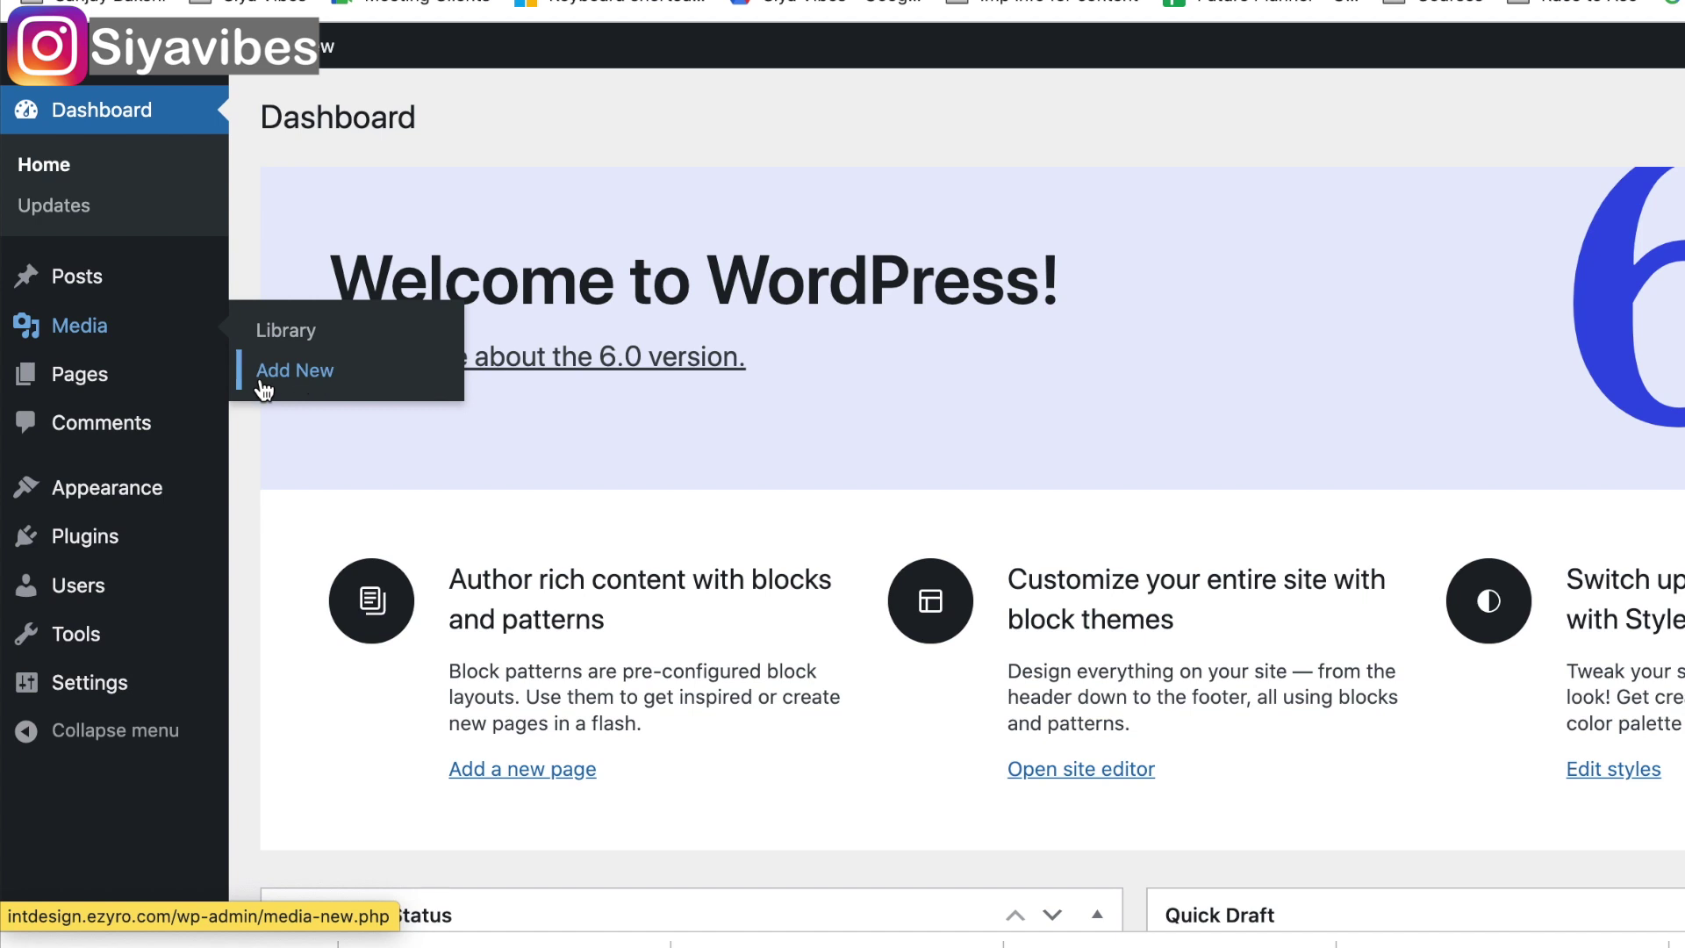
mouse_move(78, 379)
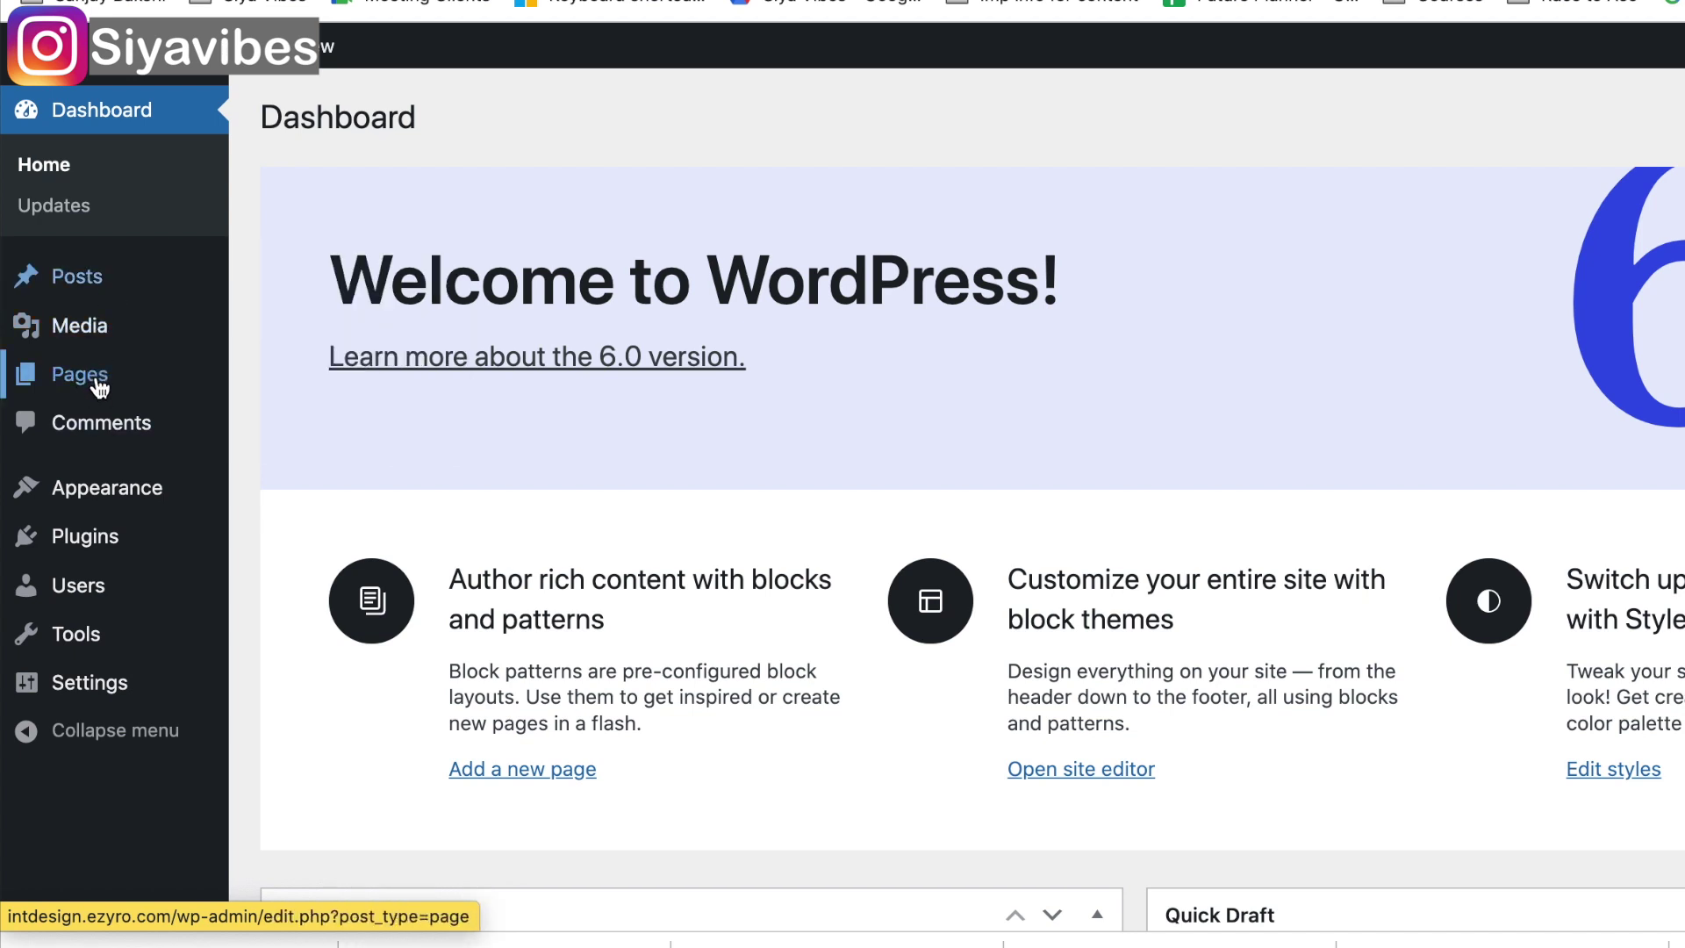
mouse_move(110, 515)
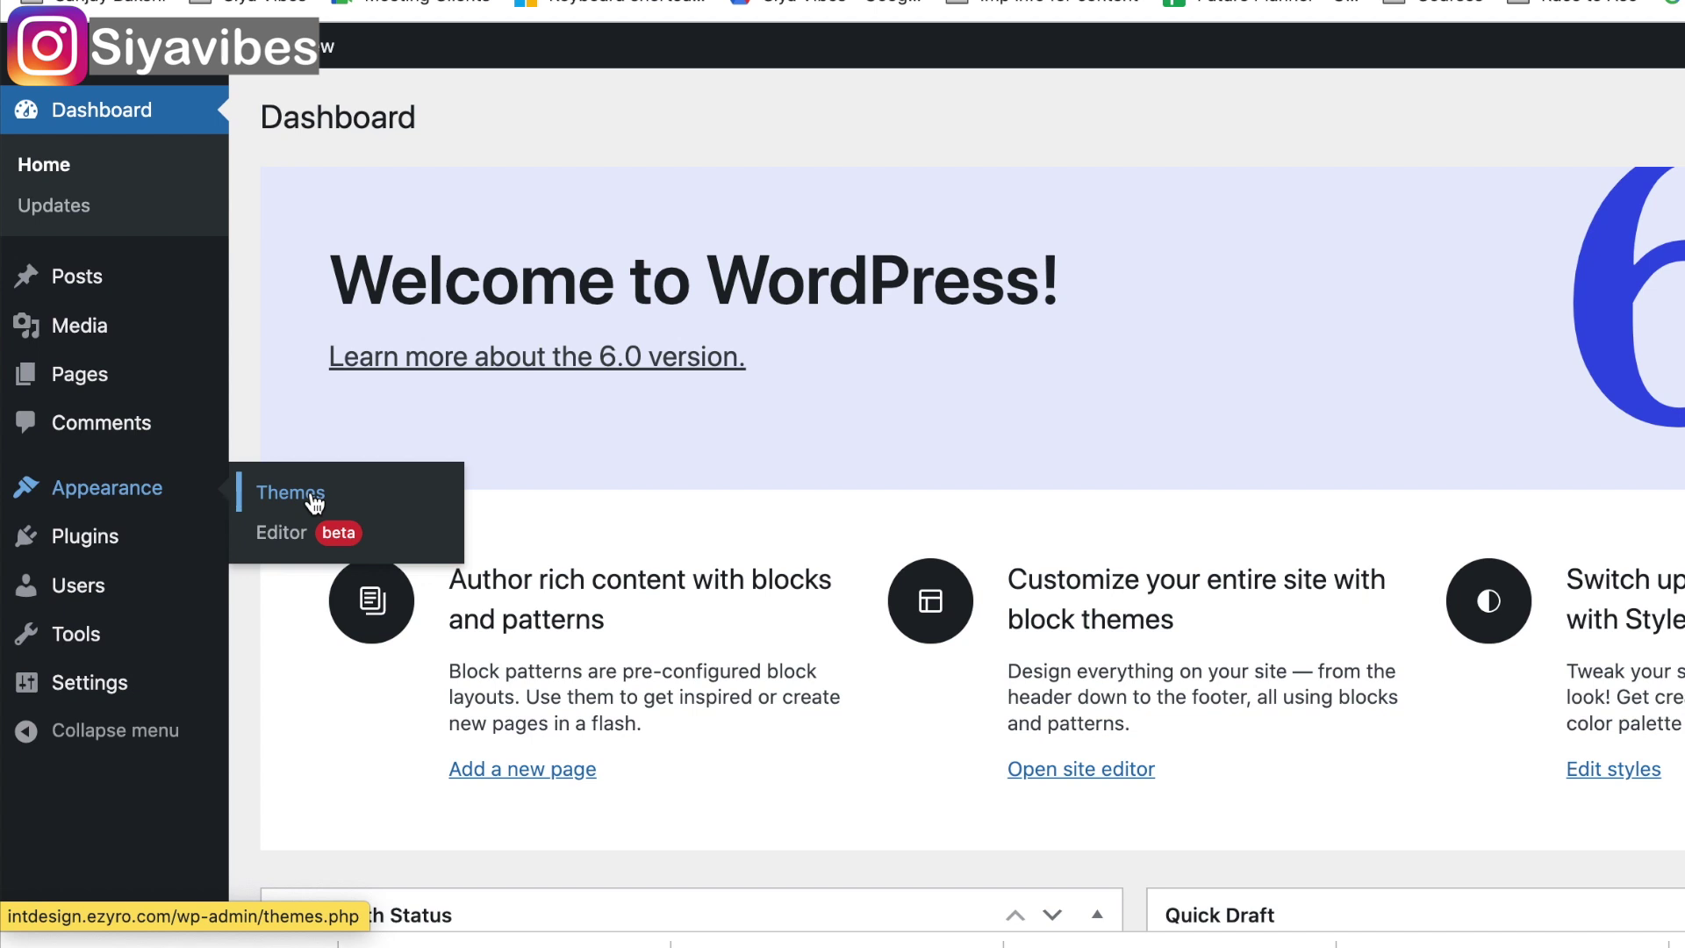
Step: Find the Astra theme among the themes available to add, install it and activate it
mouse_move(74, 559)
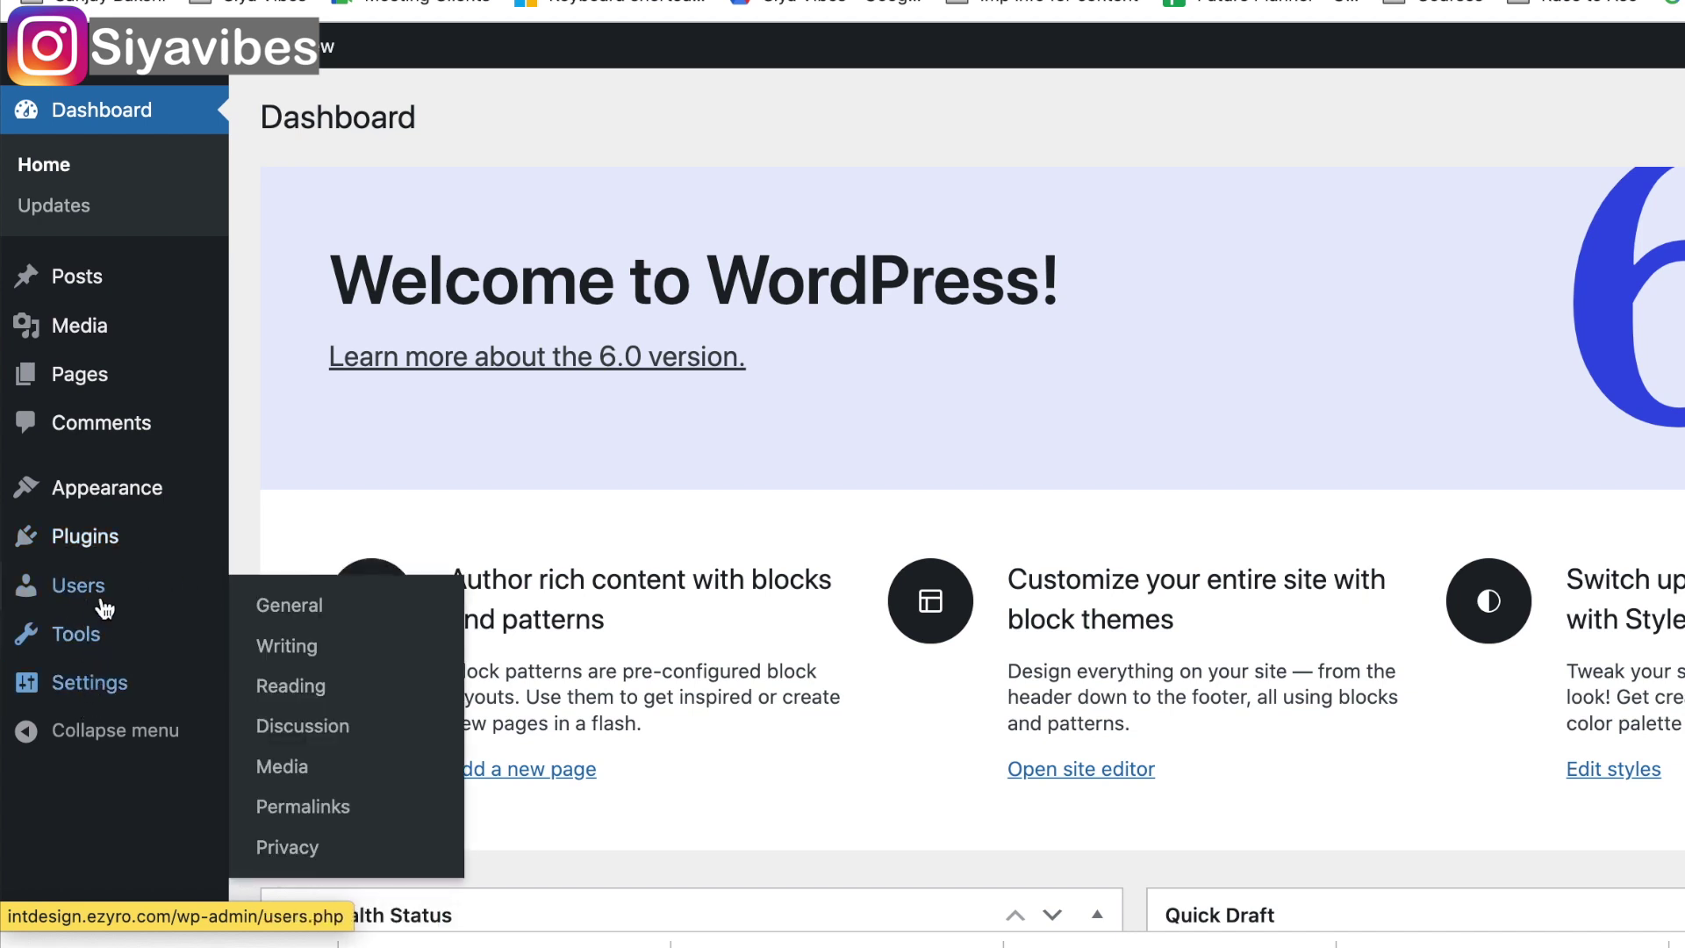
mouse_move(105, 601)
mouse_move(133, 497)
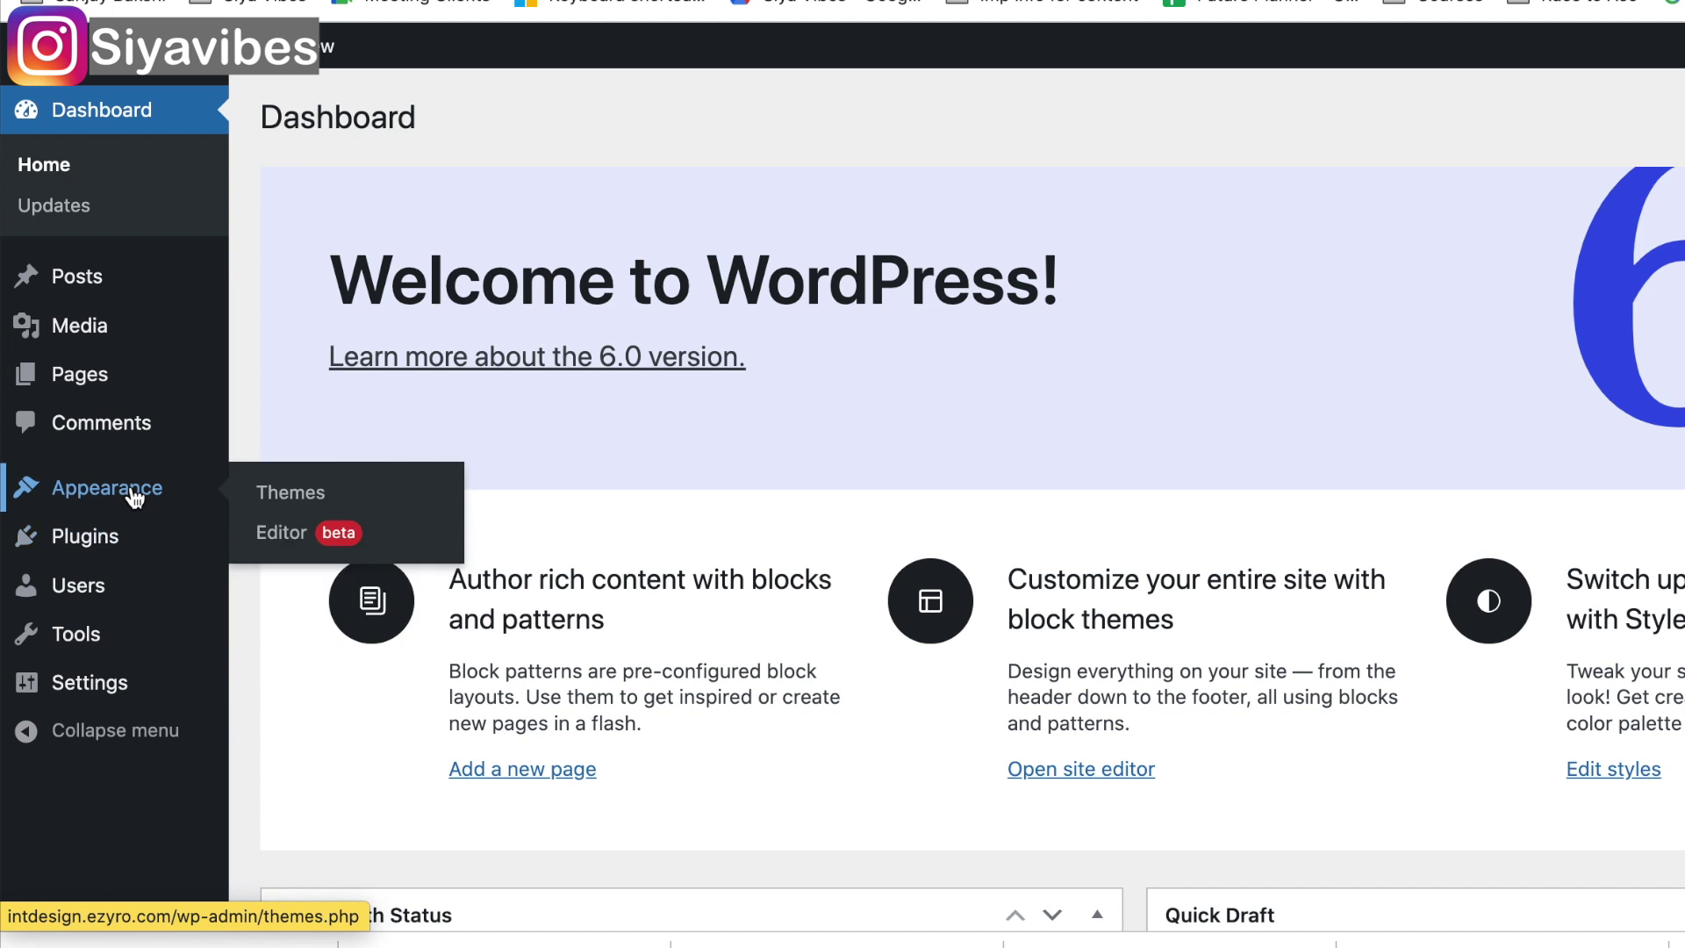
left_click(297, 495)
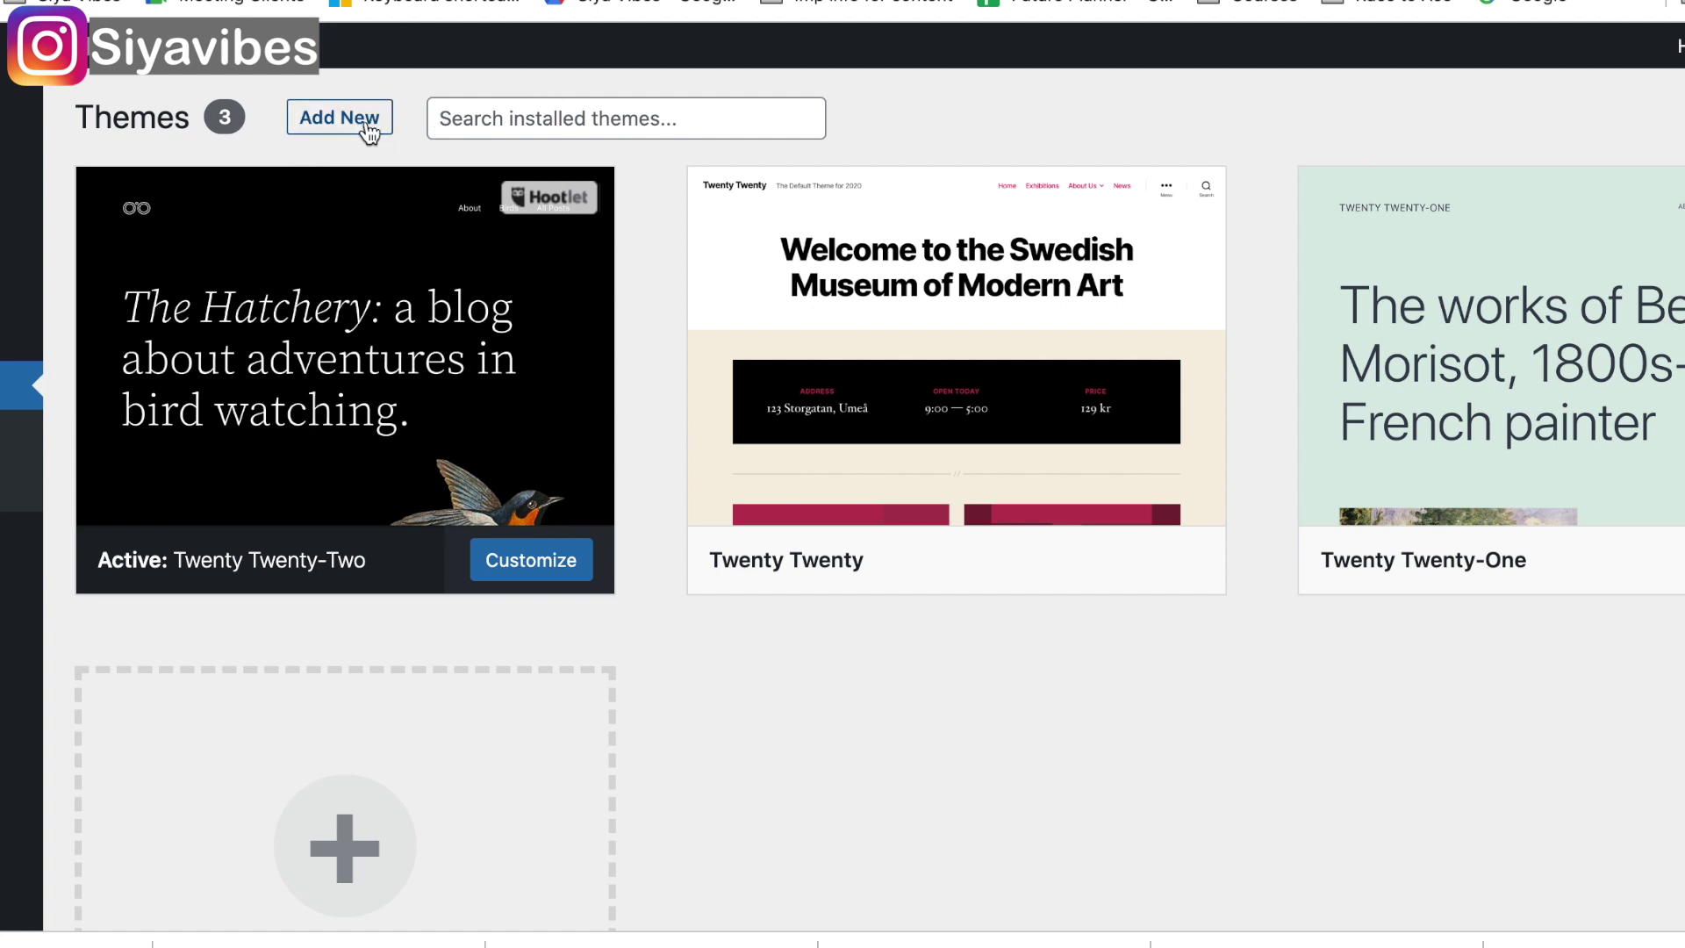
left_click(364, 133)
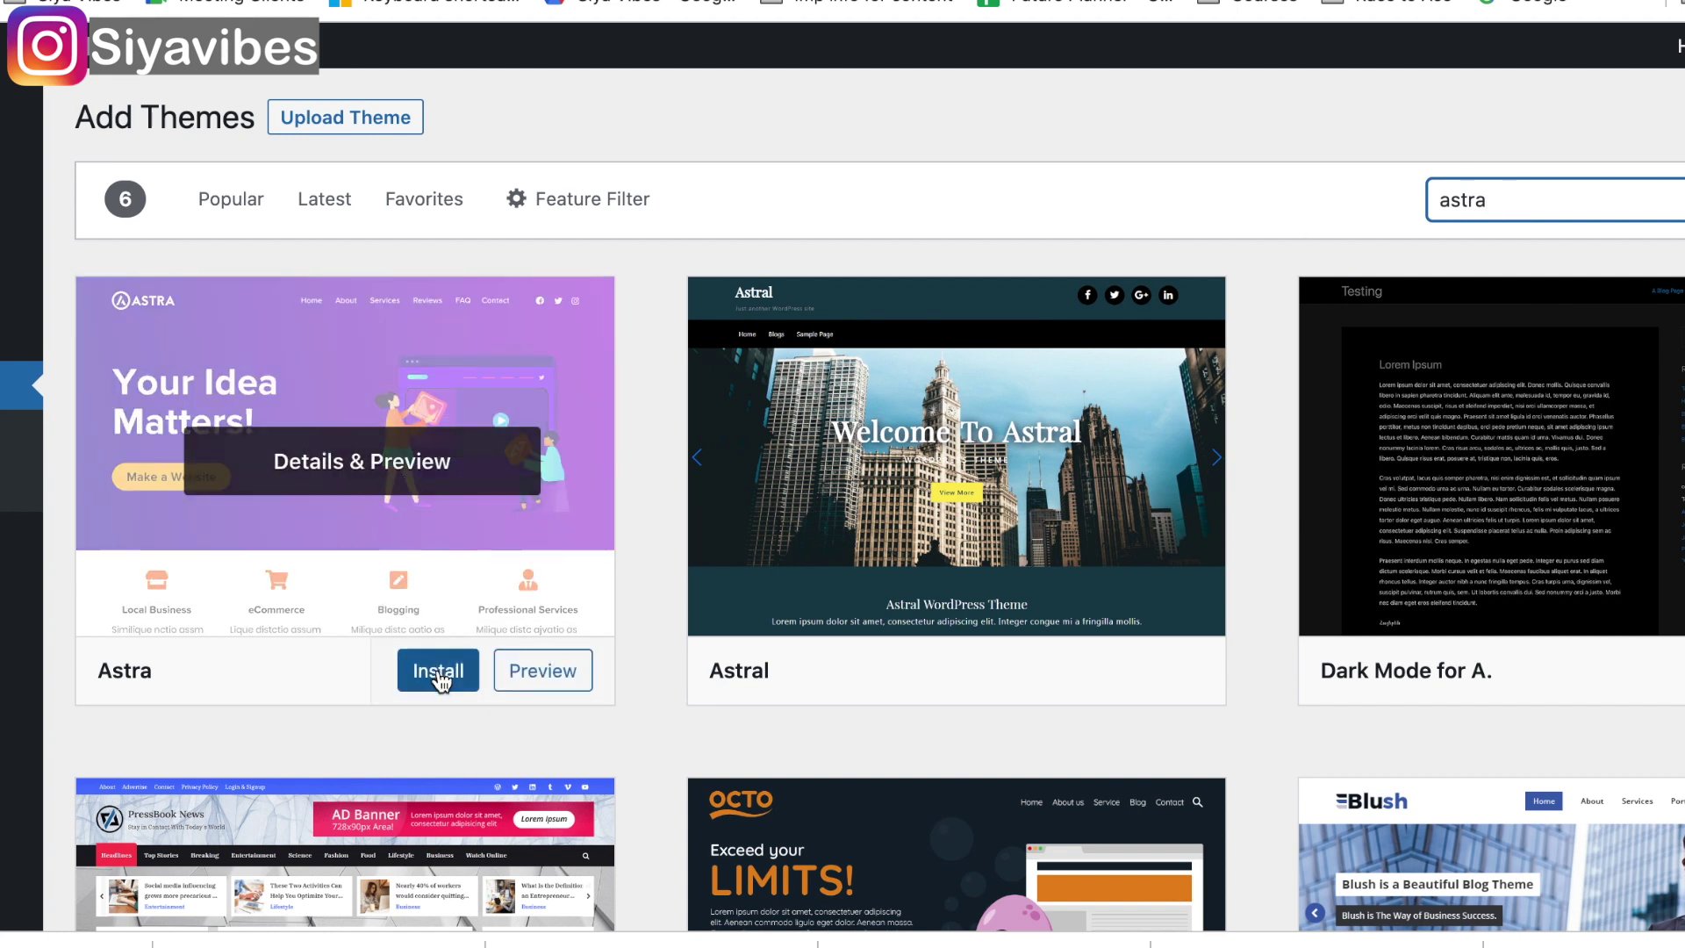
left_click(438, 675)
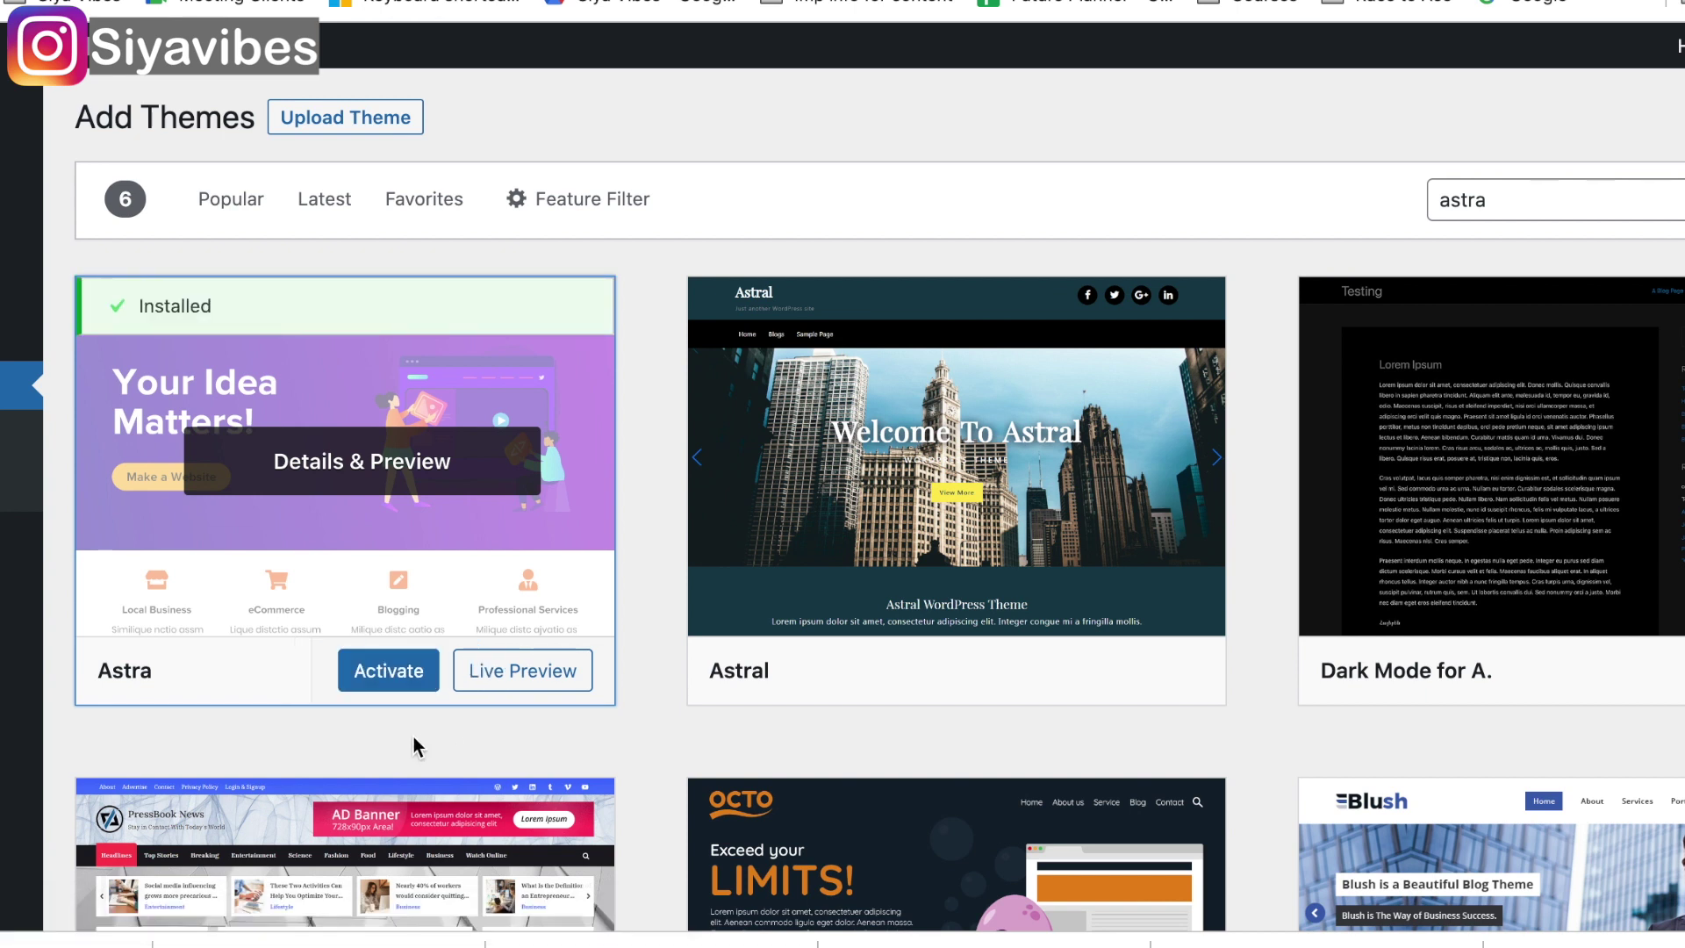
left_click(390, 682)
Step: Start building the website with Starter Templates and choose Elementor as the page builder
scroll(1665, 688, "down", 3)
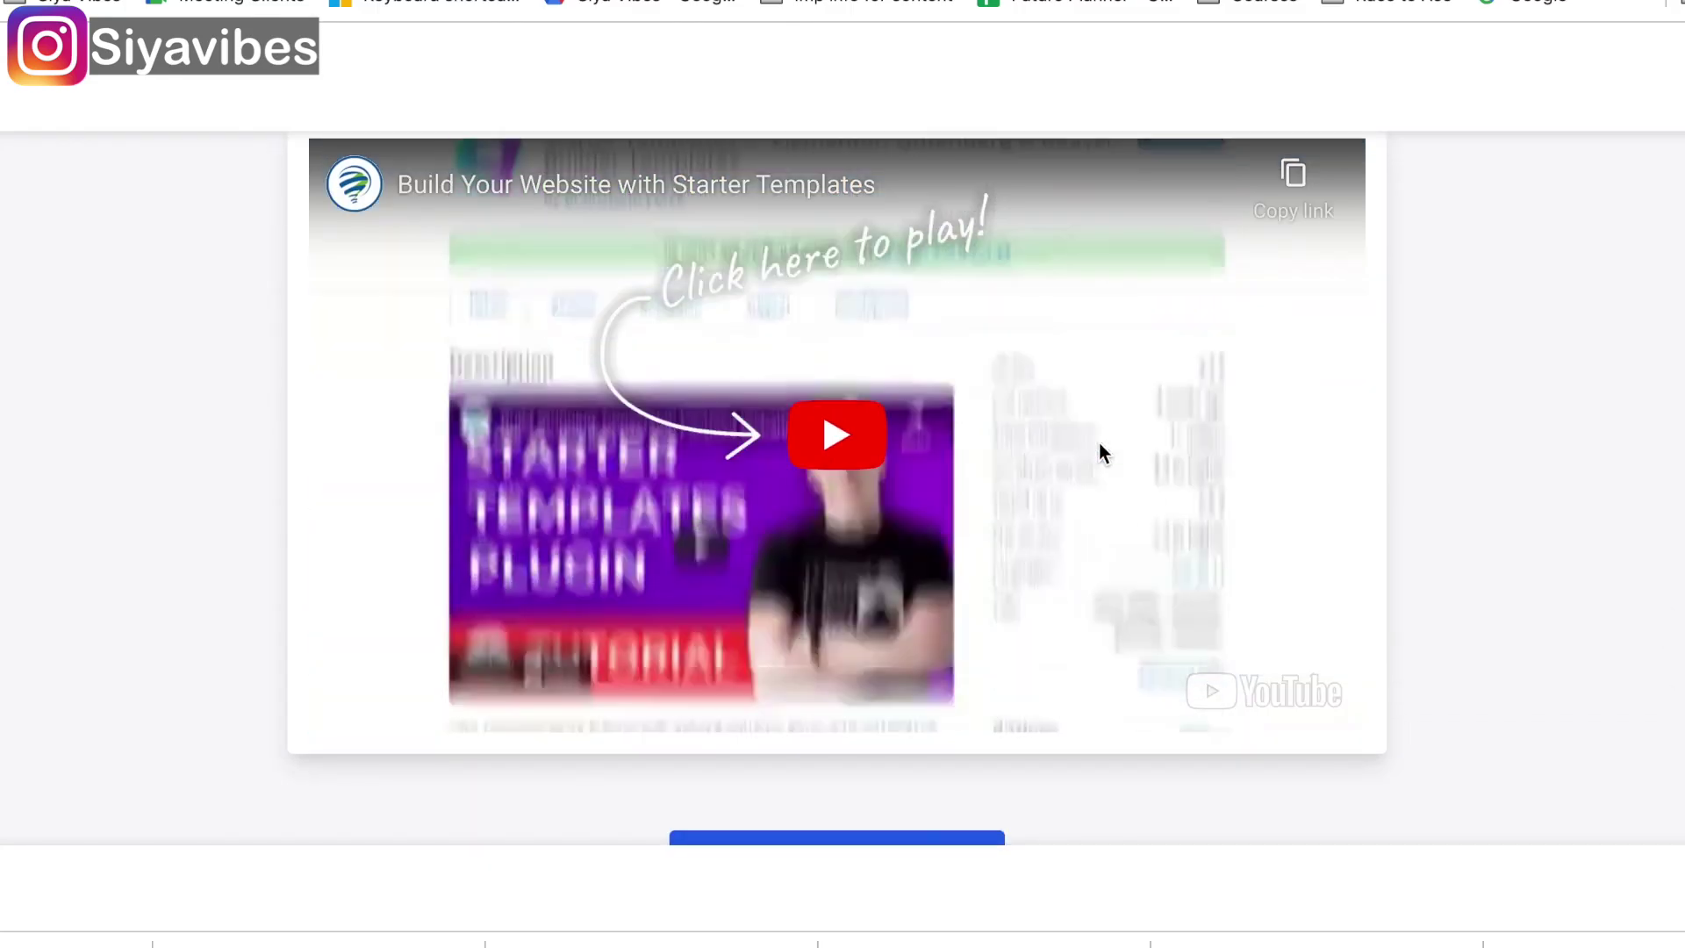
scroll(1099, 442, "down", 1)
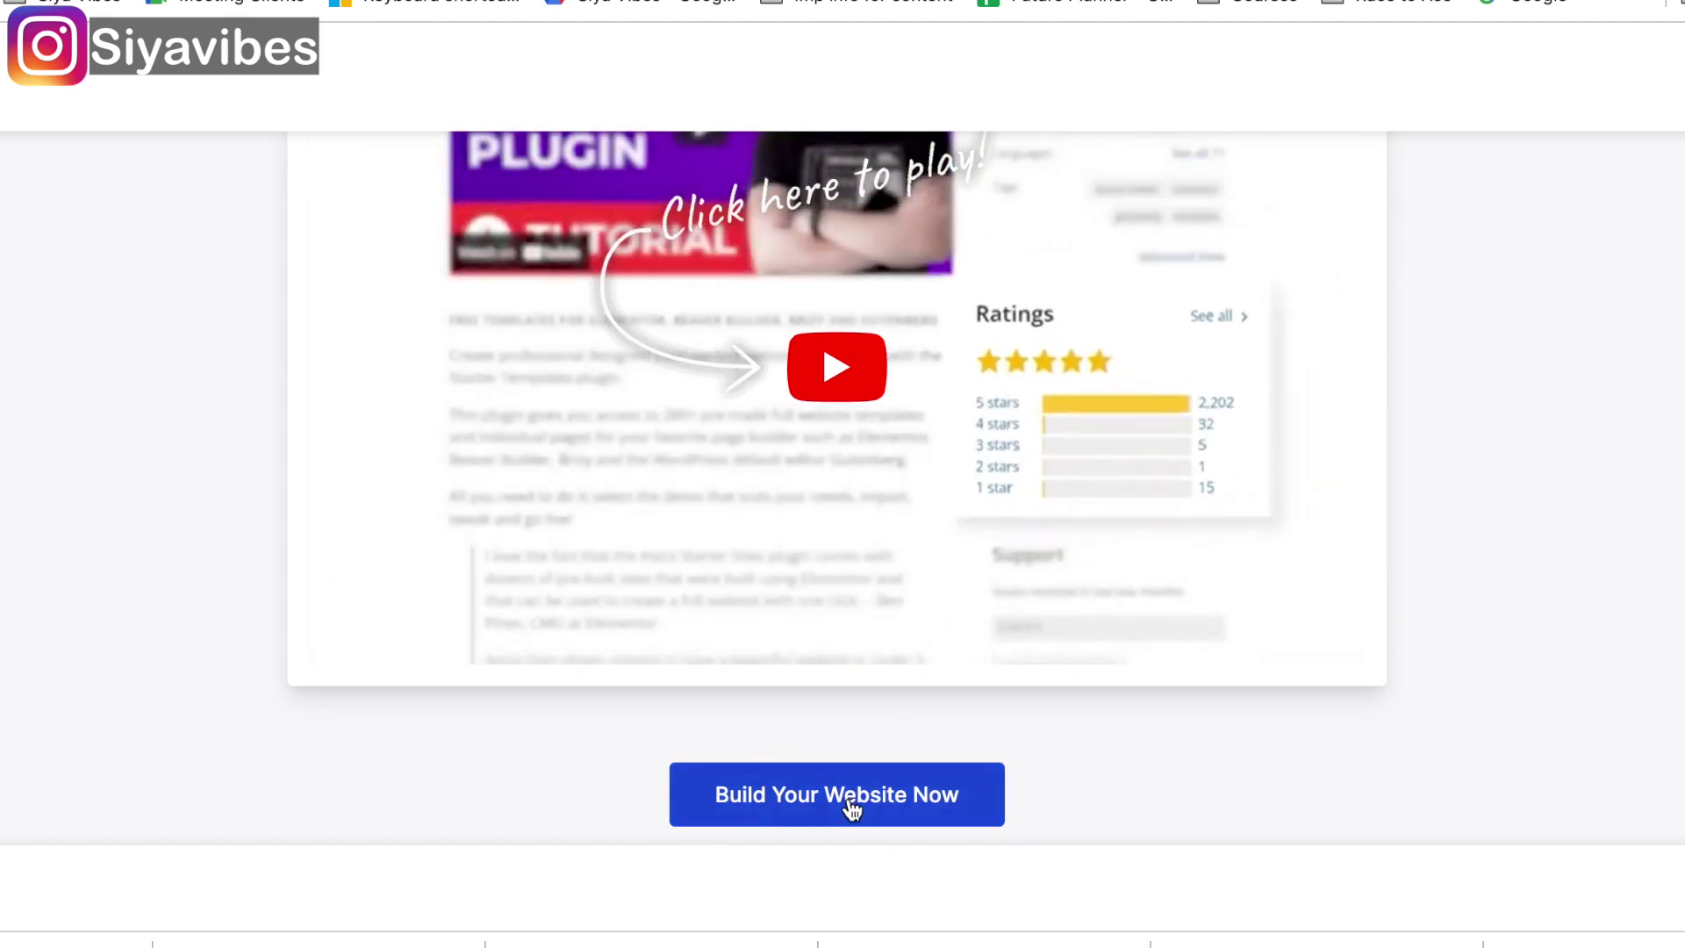
left_click(847, 801)
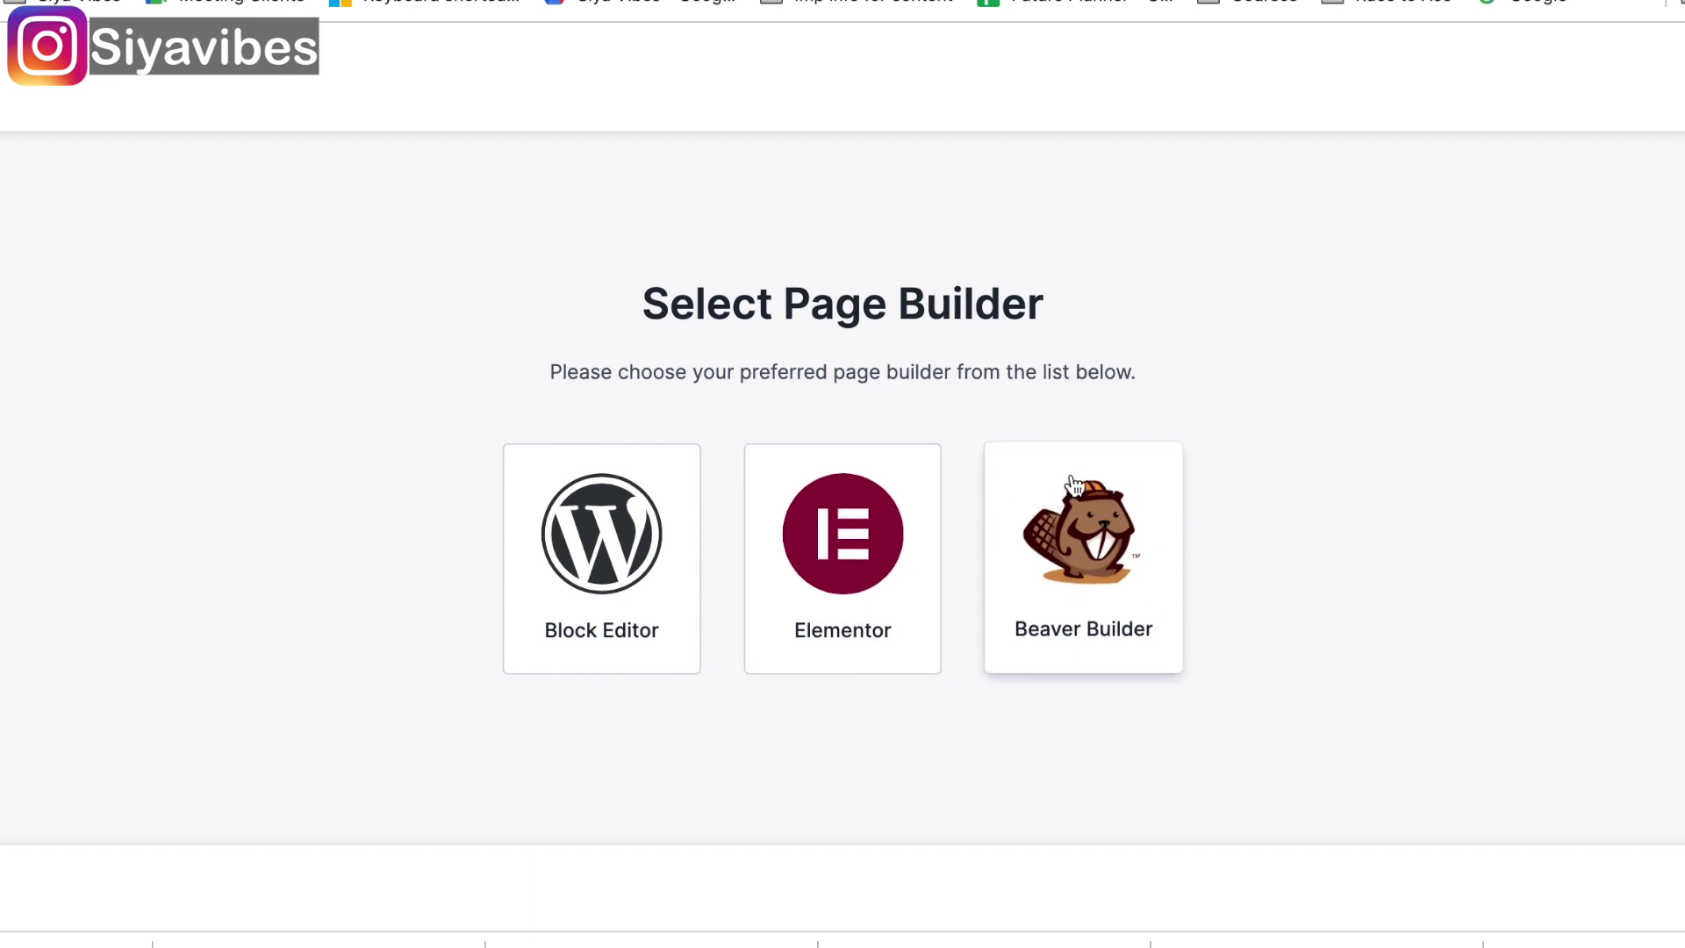
left_click(857, 553)
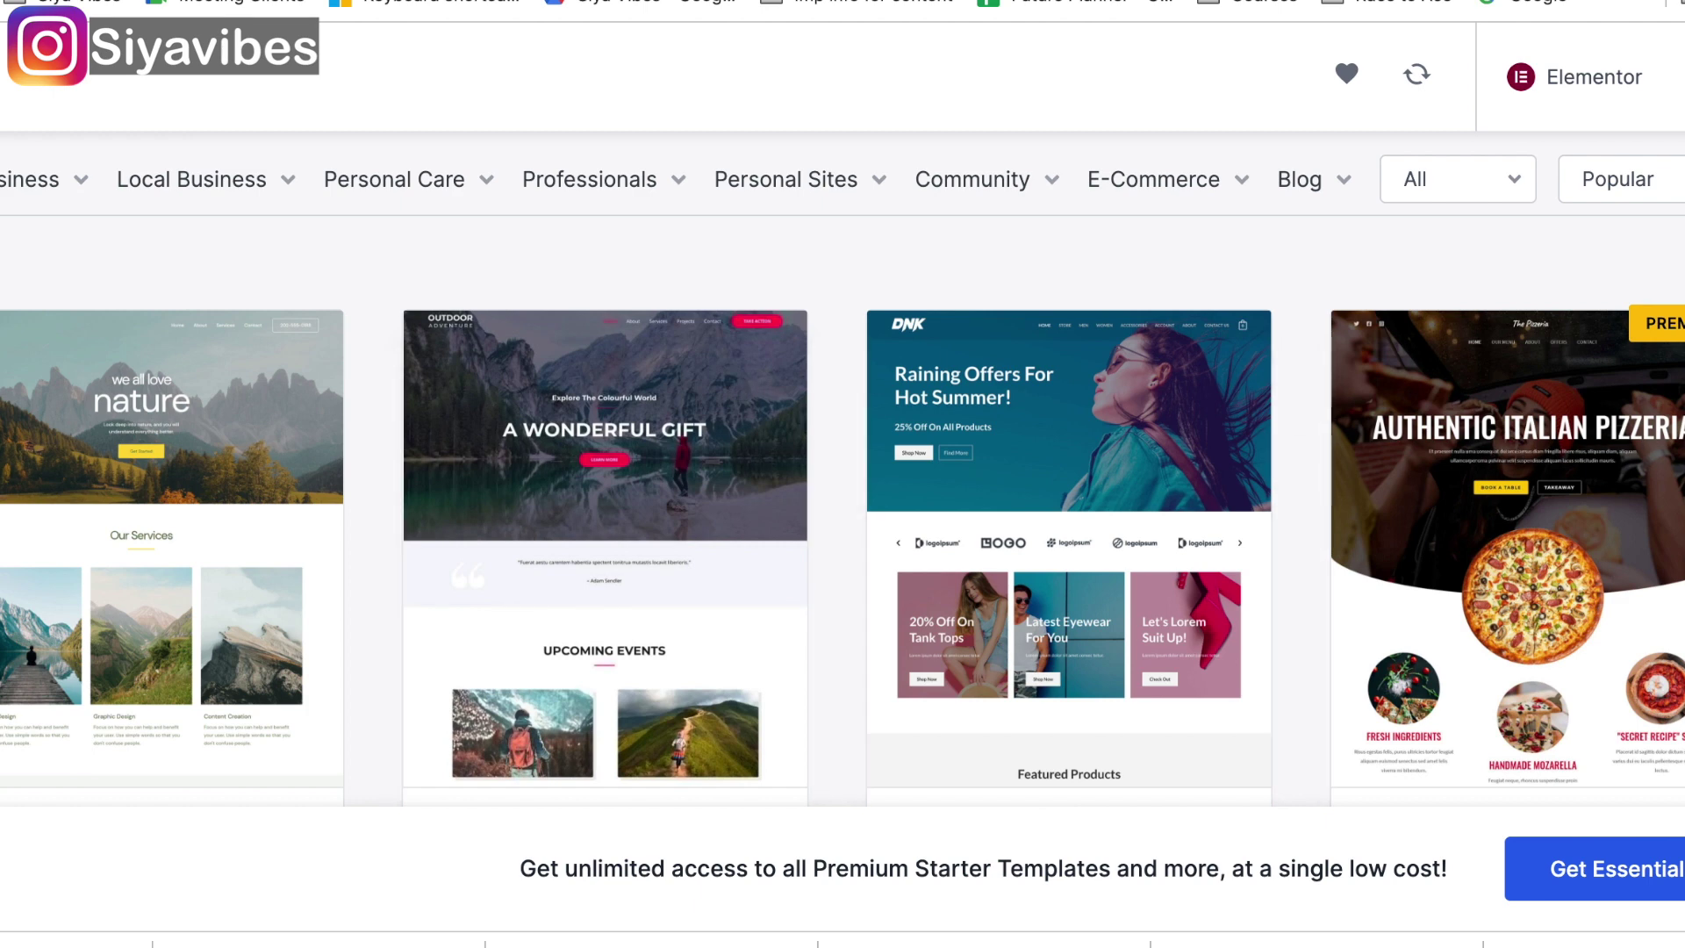
Step: Search the starter templates for "interior" and choose the Interior Design Firm template
scroll(1003, 418, "up", 3)
scroll(1060, 471, "down", 10)
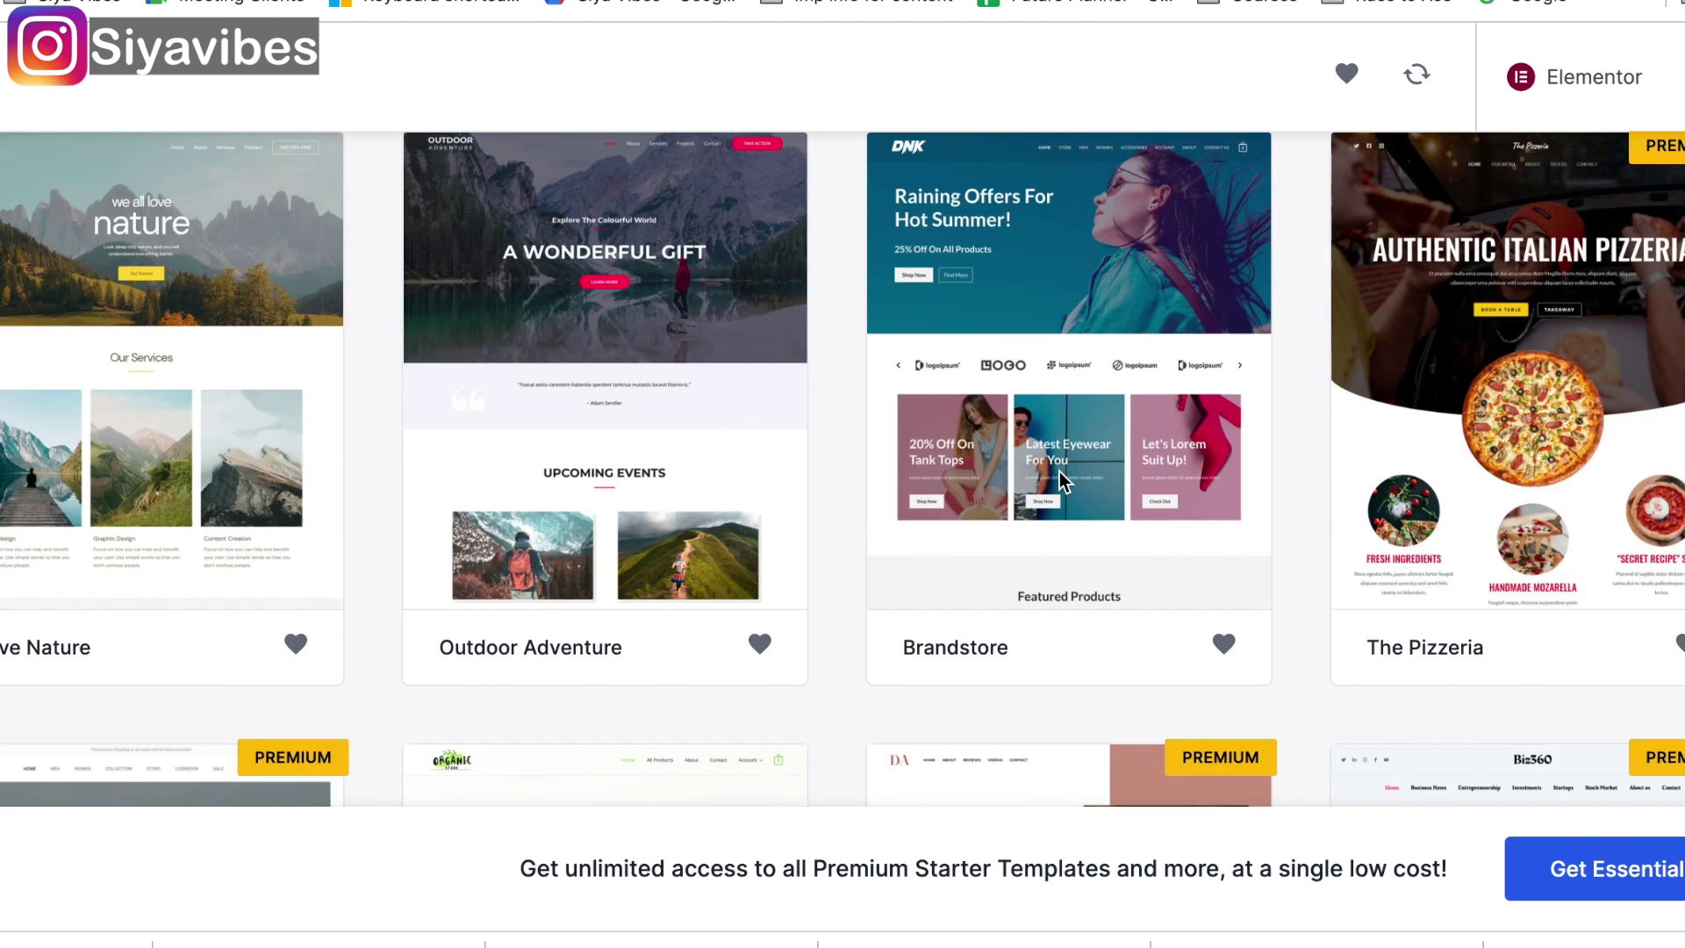
scroll(1060, 471, "down", 5)
scroll(856, 449, "up", 15)
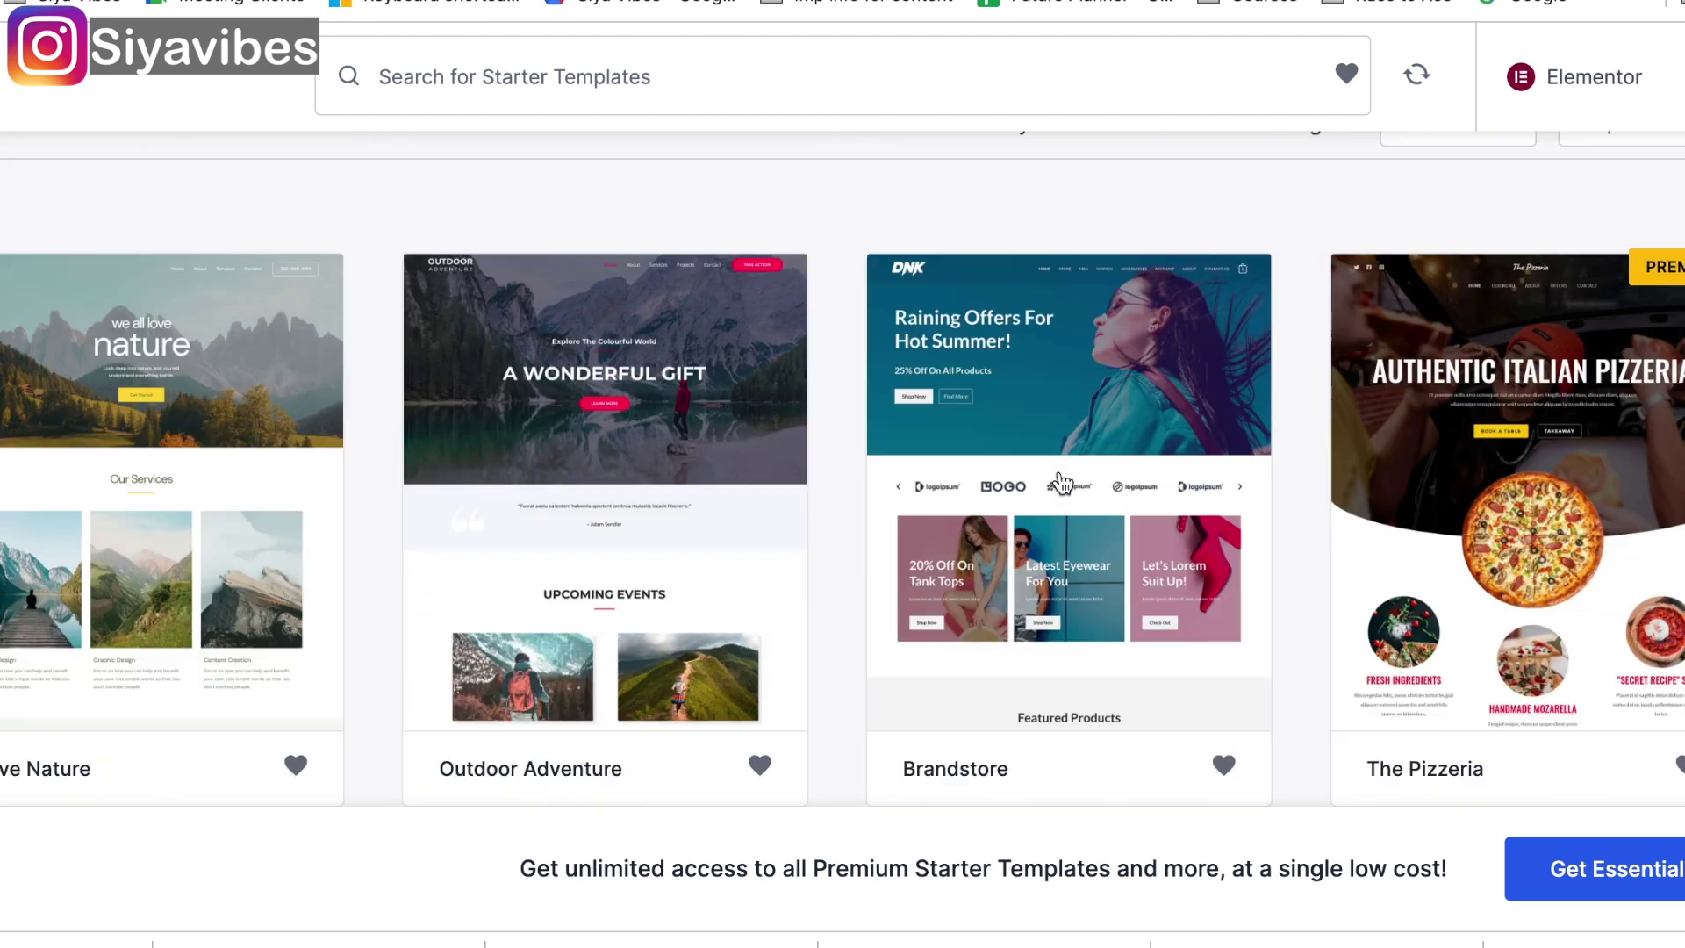
left_click(613, 391)
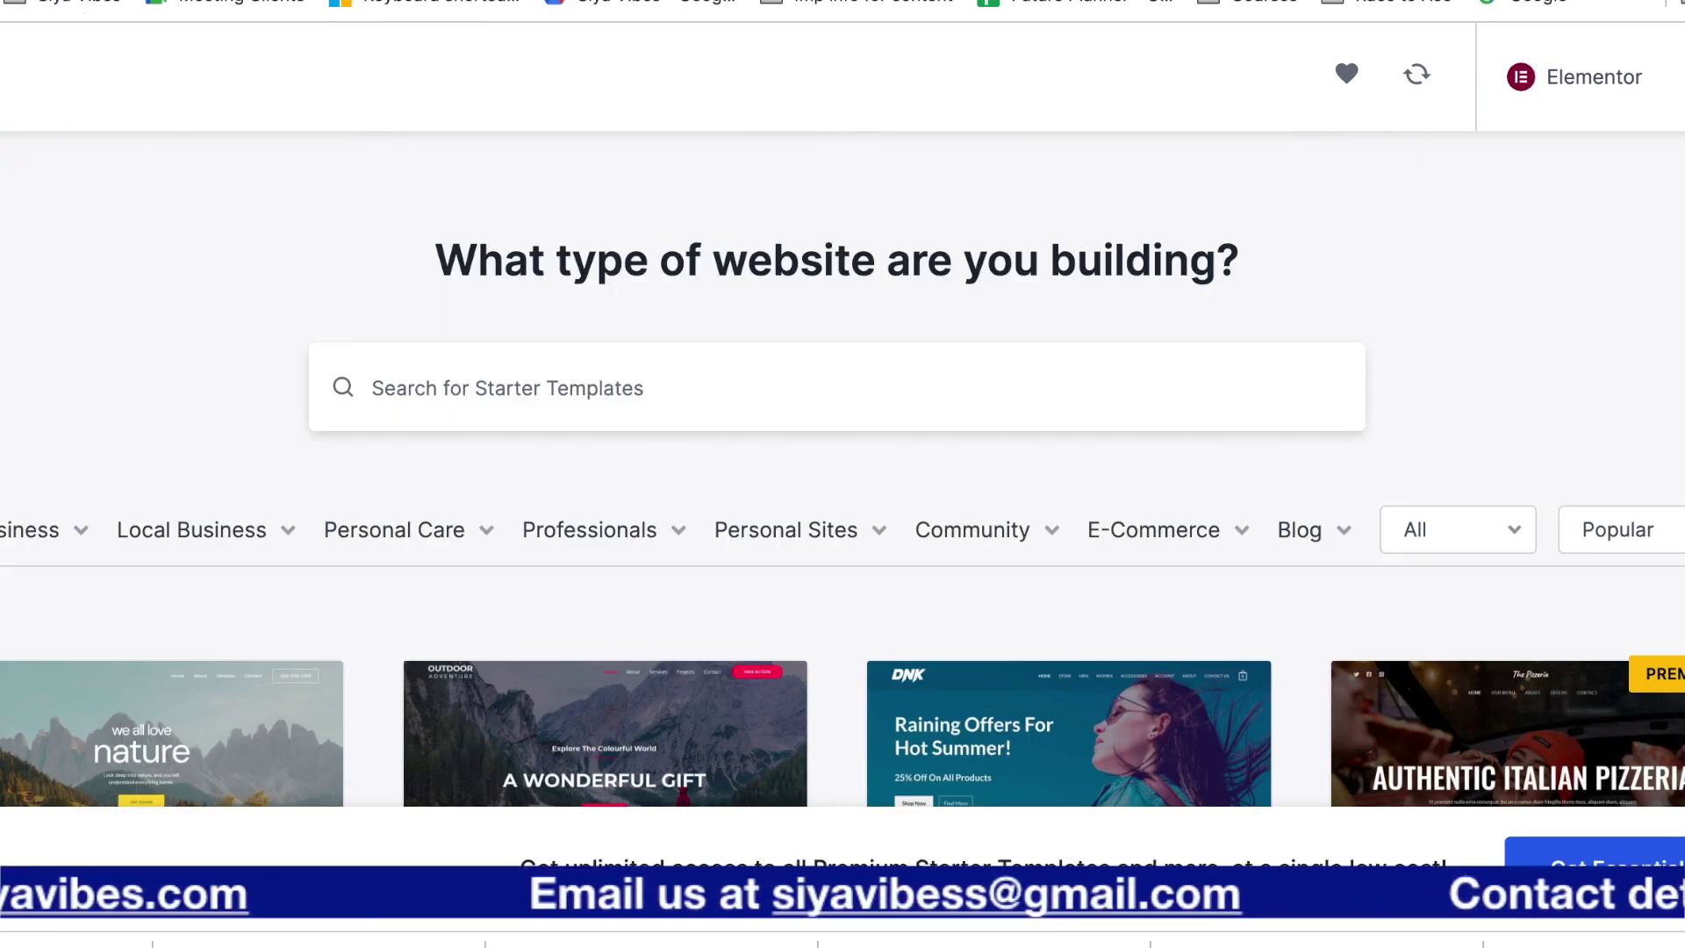
type("interior")
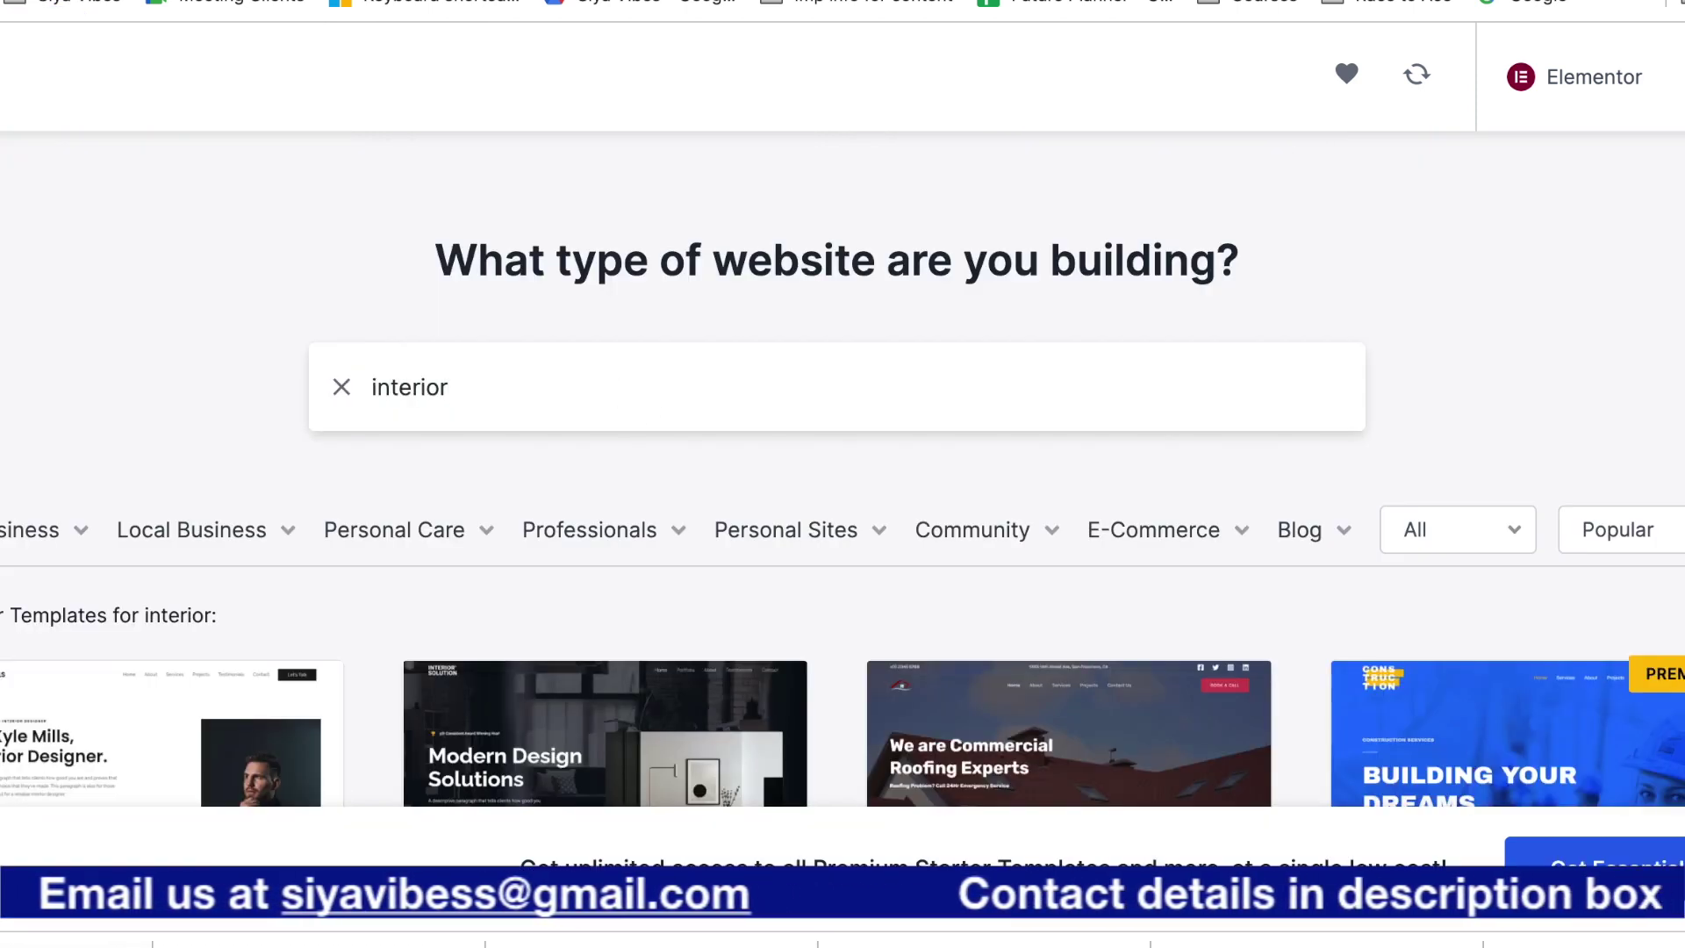
scroll(840, 439, "down", 5)
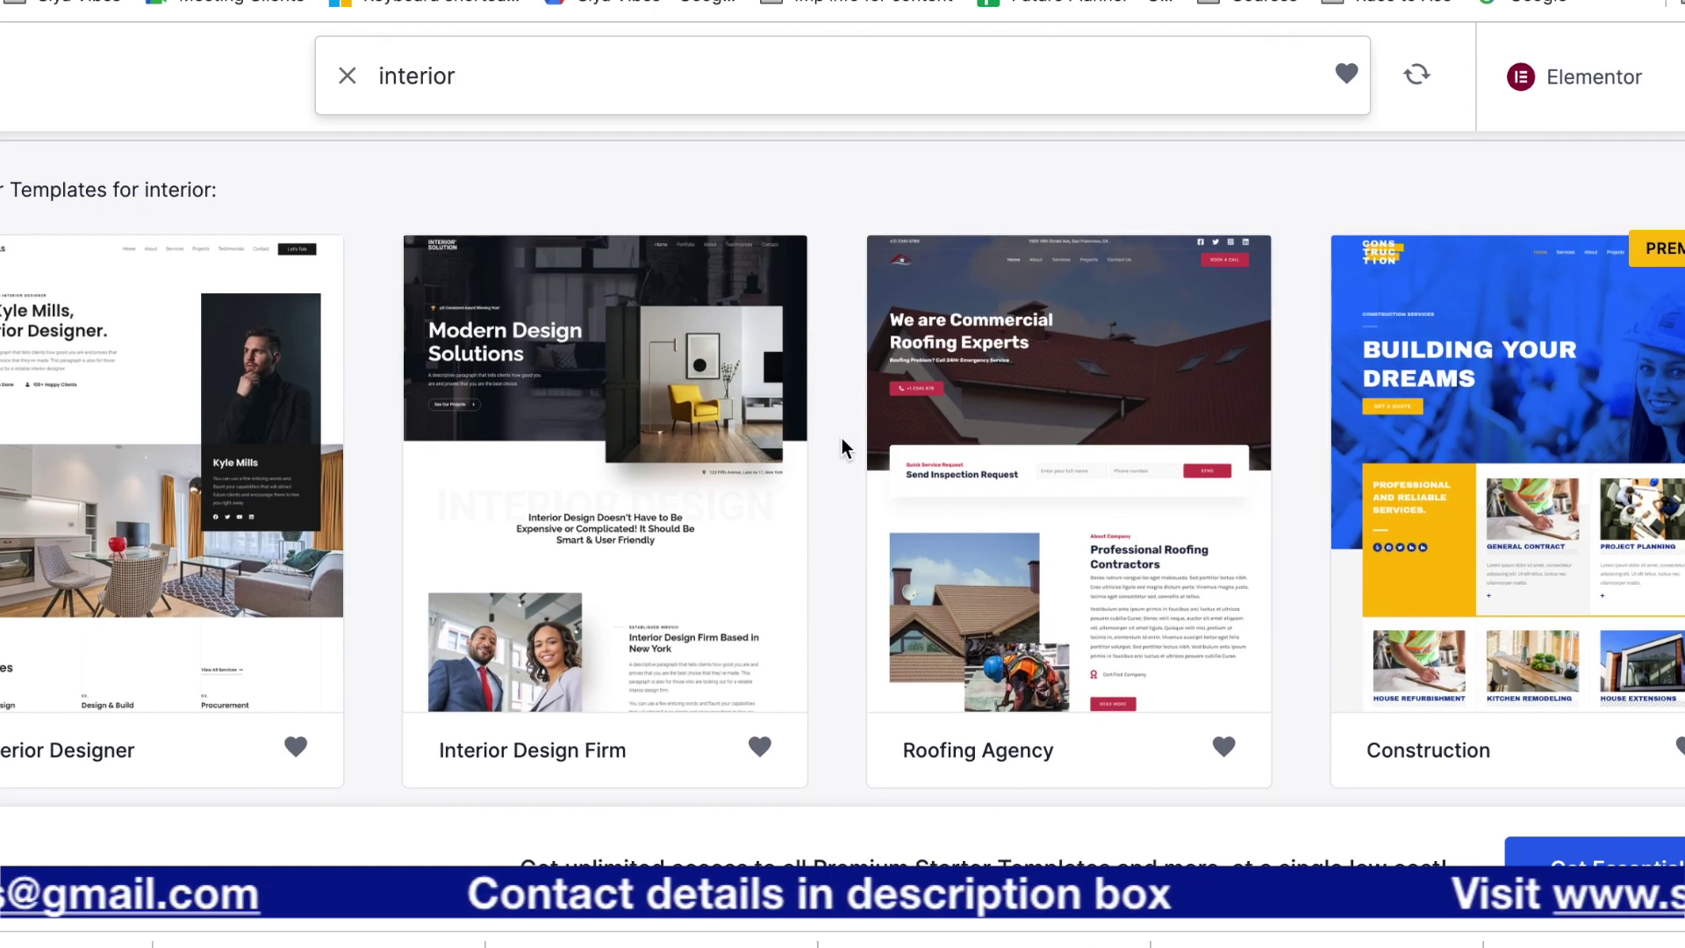
left_click(500, 370)
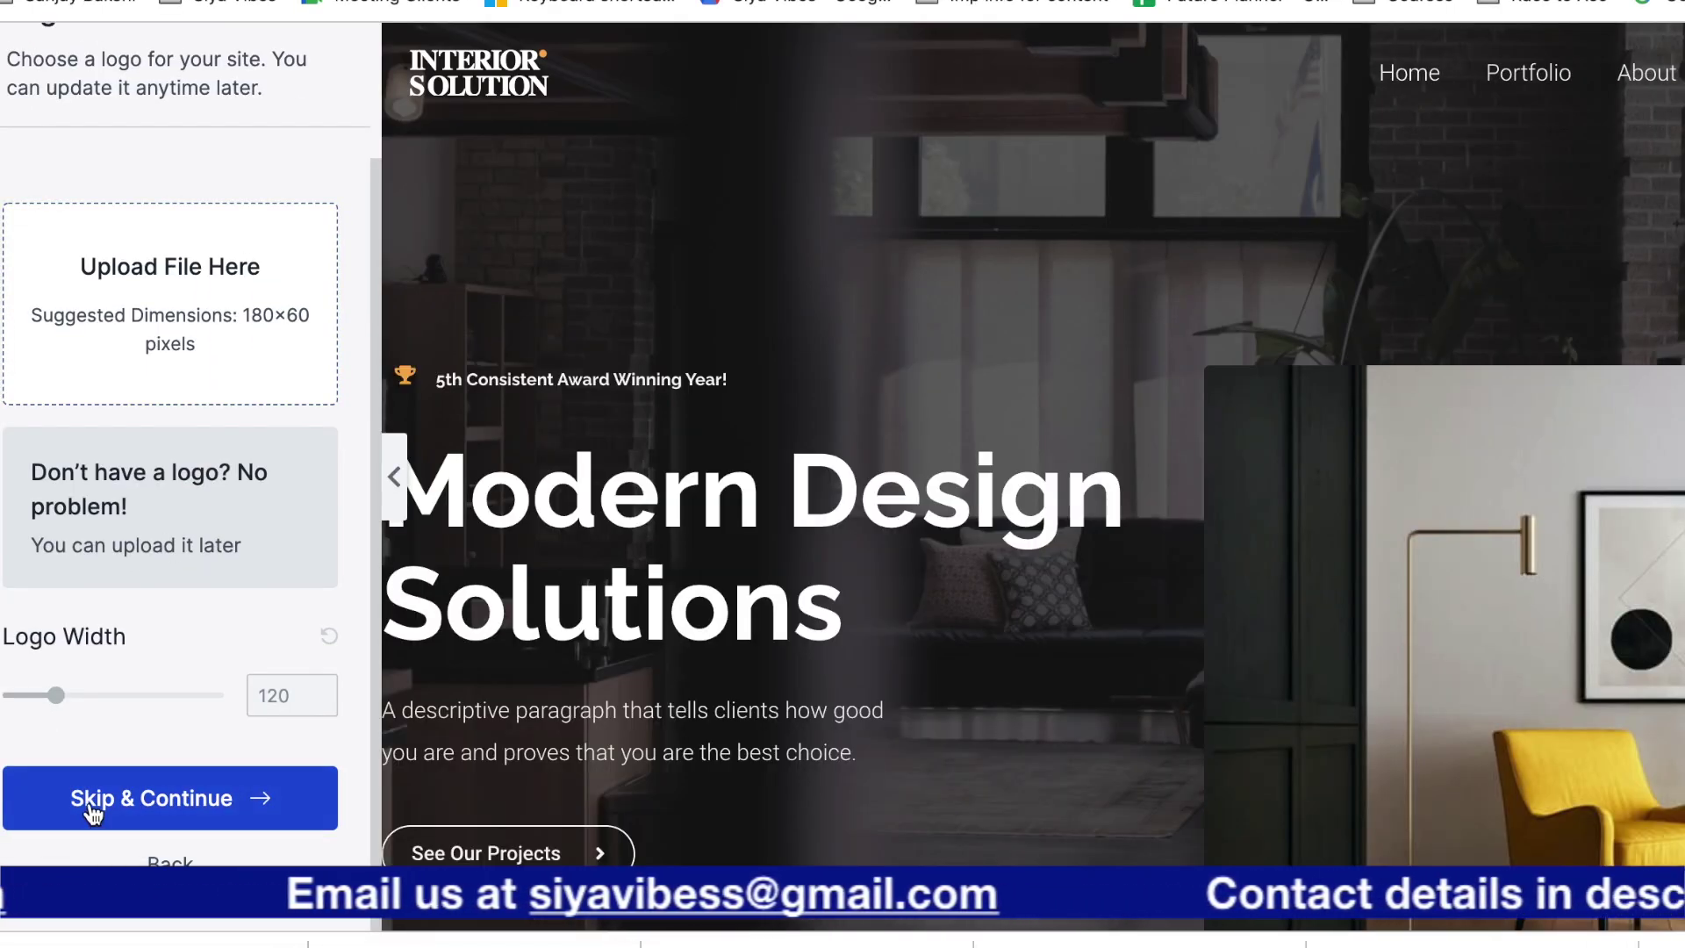
Step: Preview the template, skip the logo upload, and build the website with all four advanced import options enabled
scroll(750, 771, "down", 15)
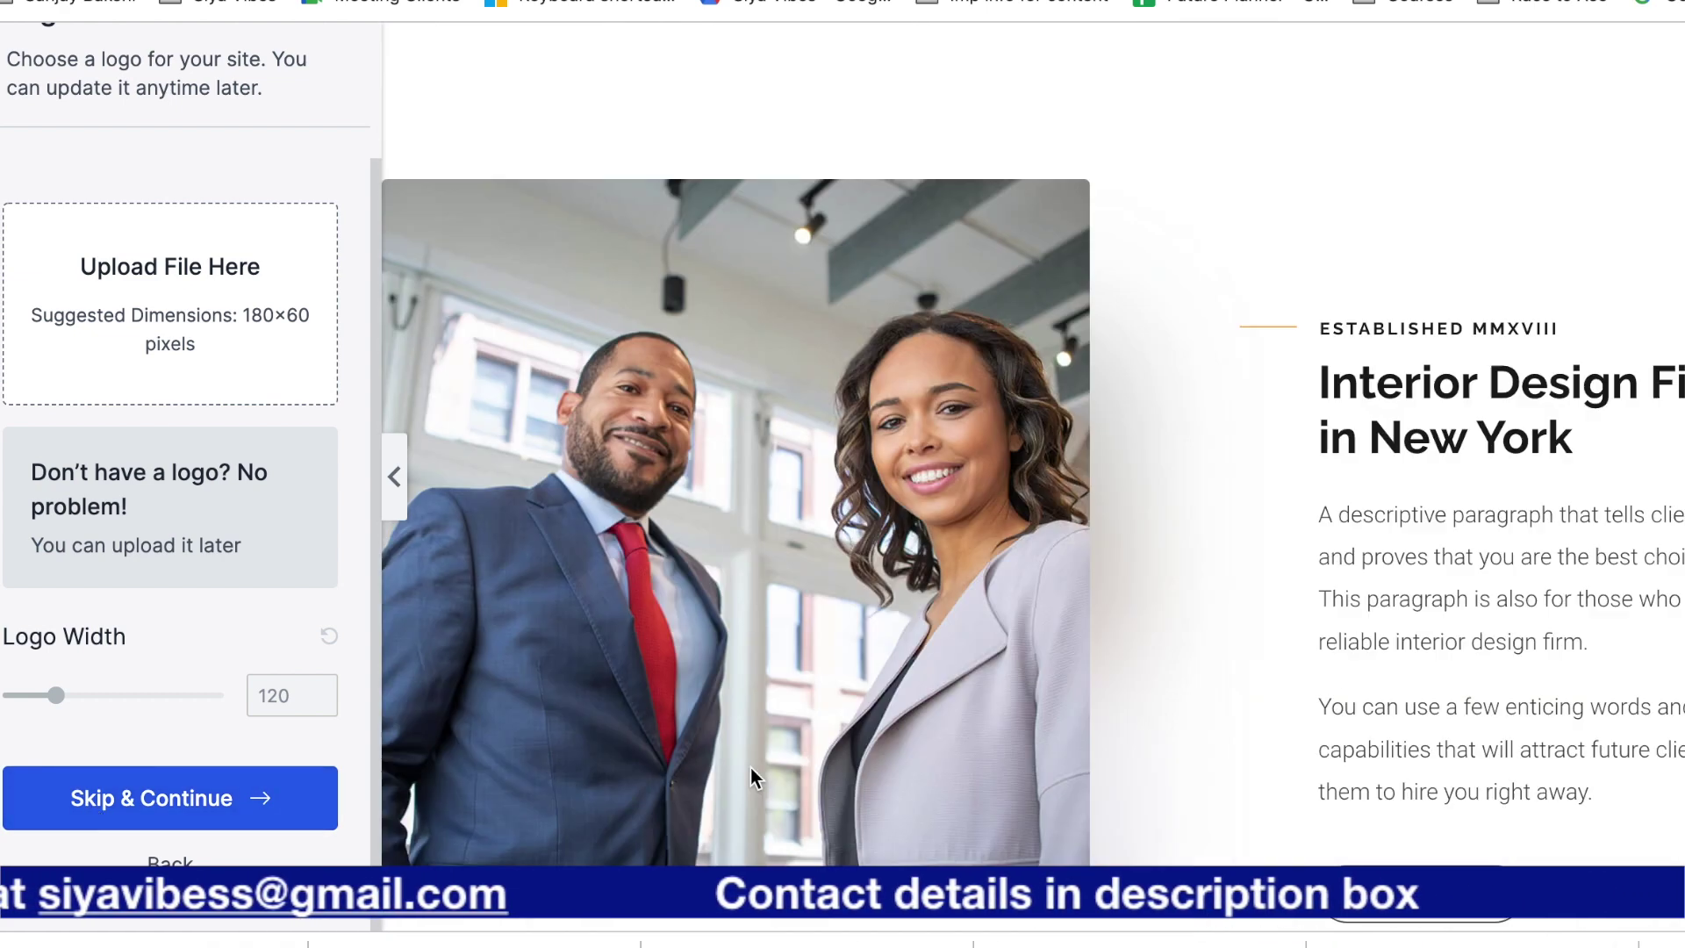
scroll(750, 763, "down", 10)
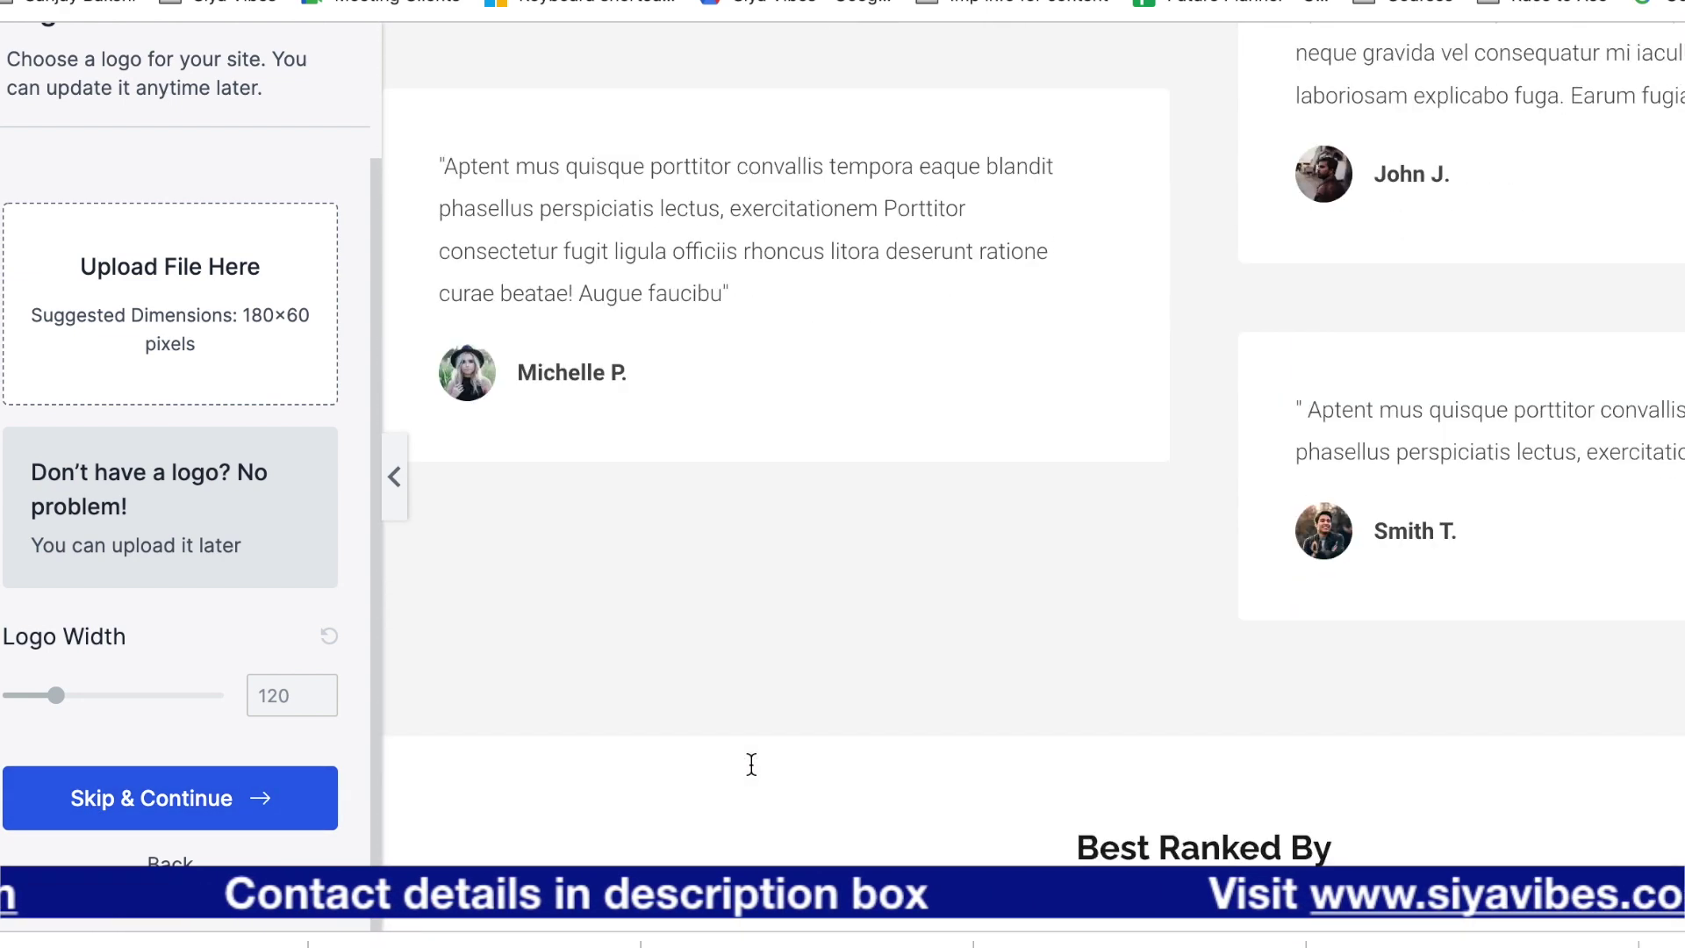
scroll(750, 763, "up", 20)
scroll(751, 764, "up", 10)
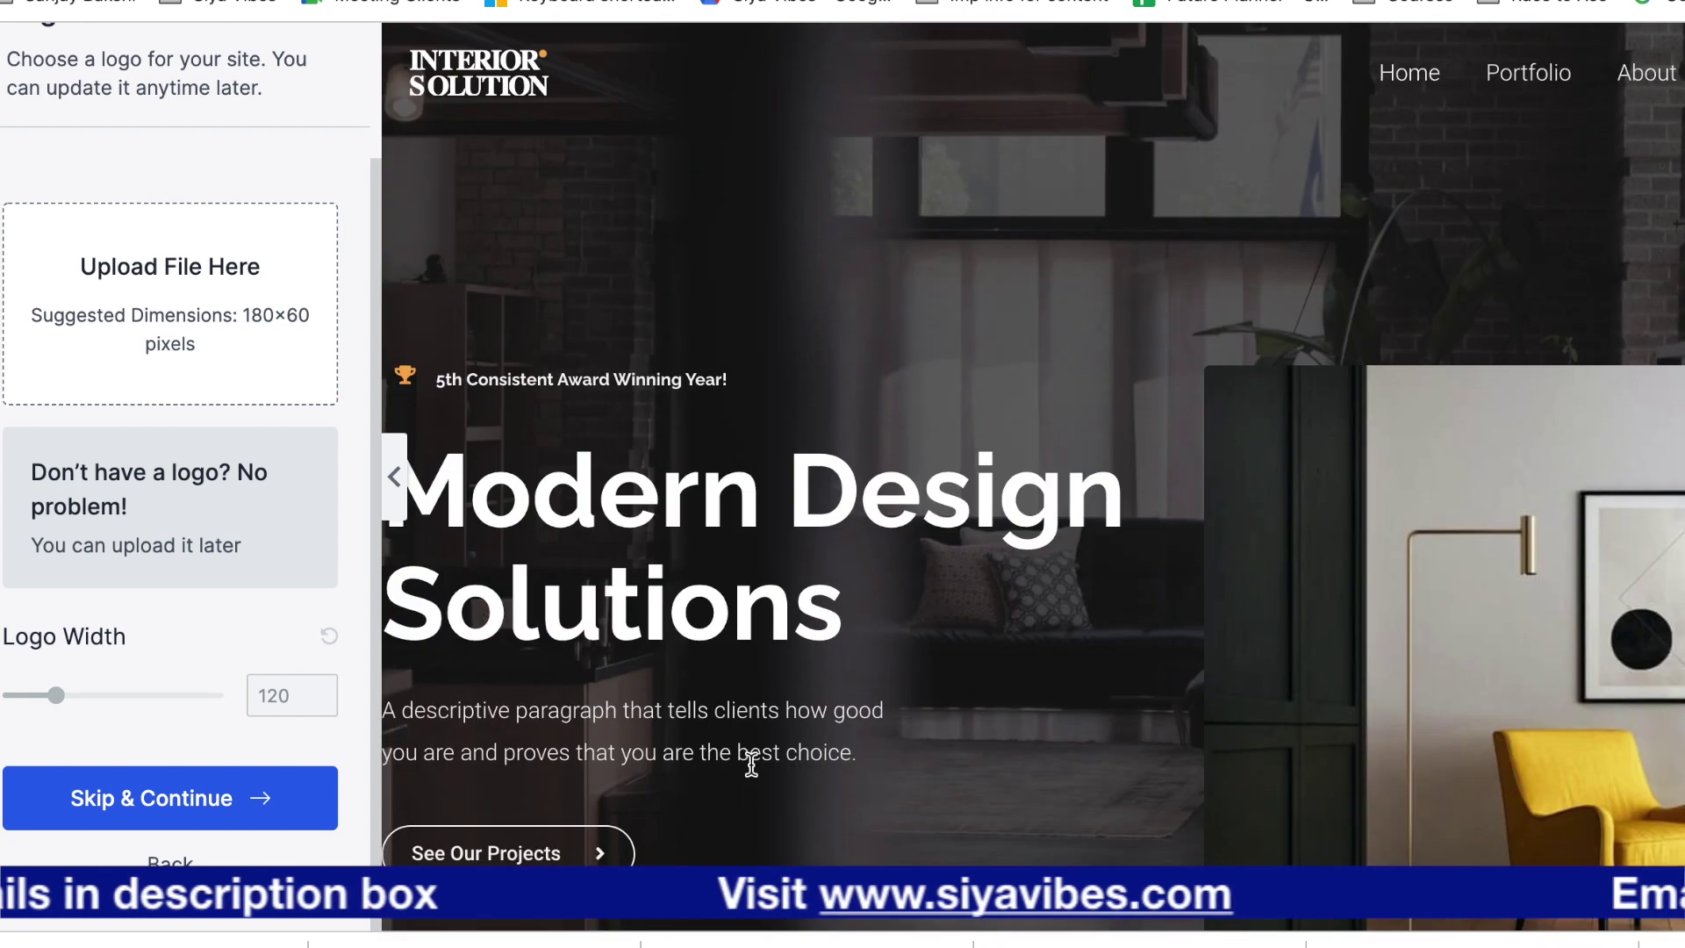
left_click(223, 798)
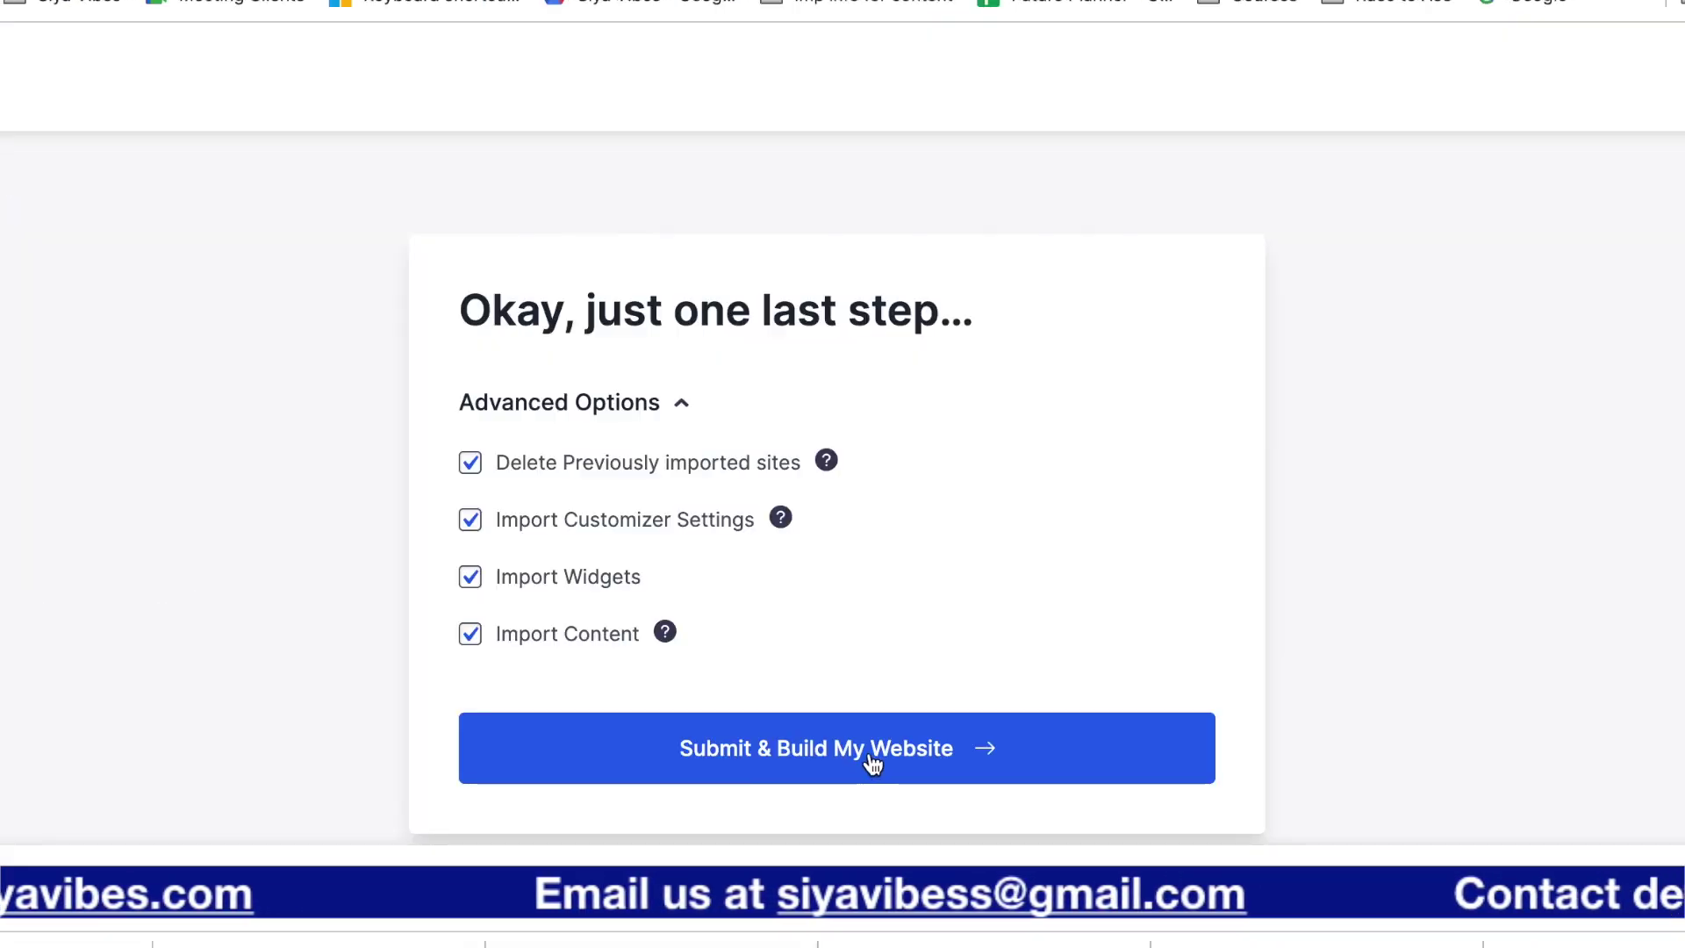
left_click(871, 759)
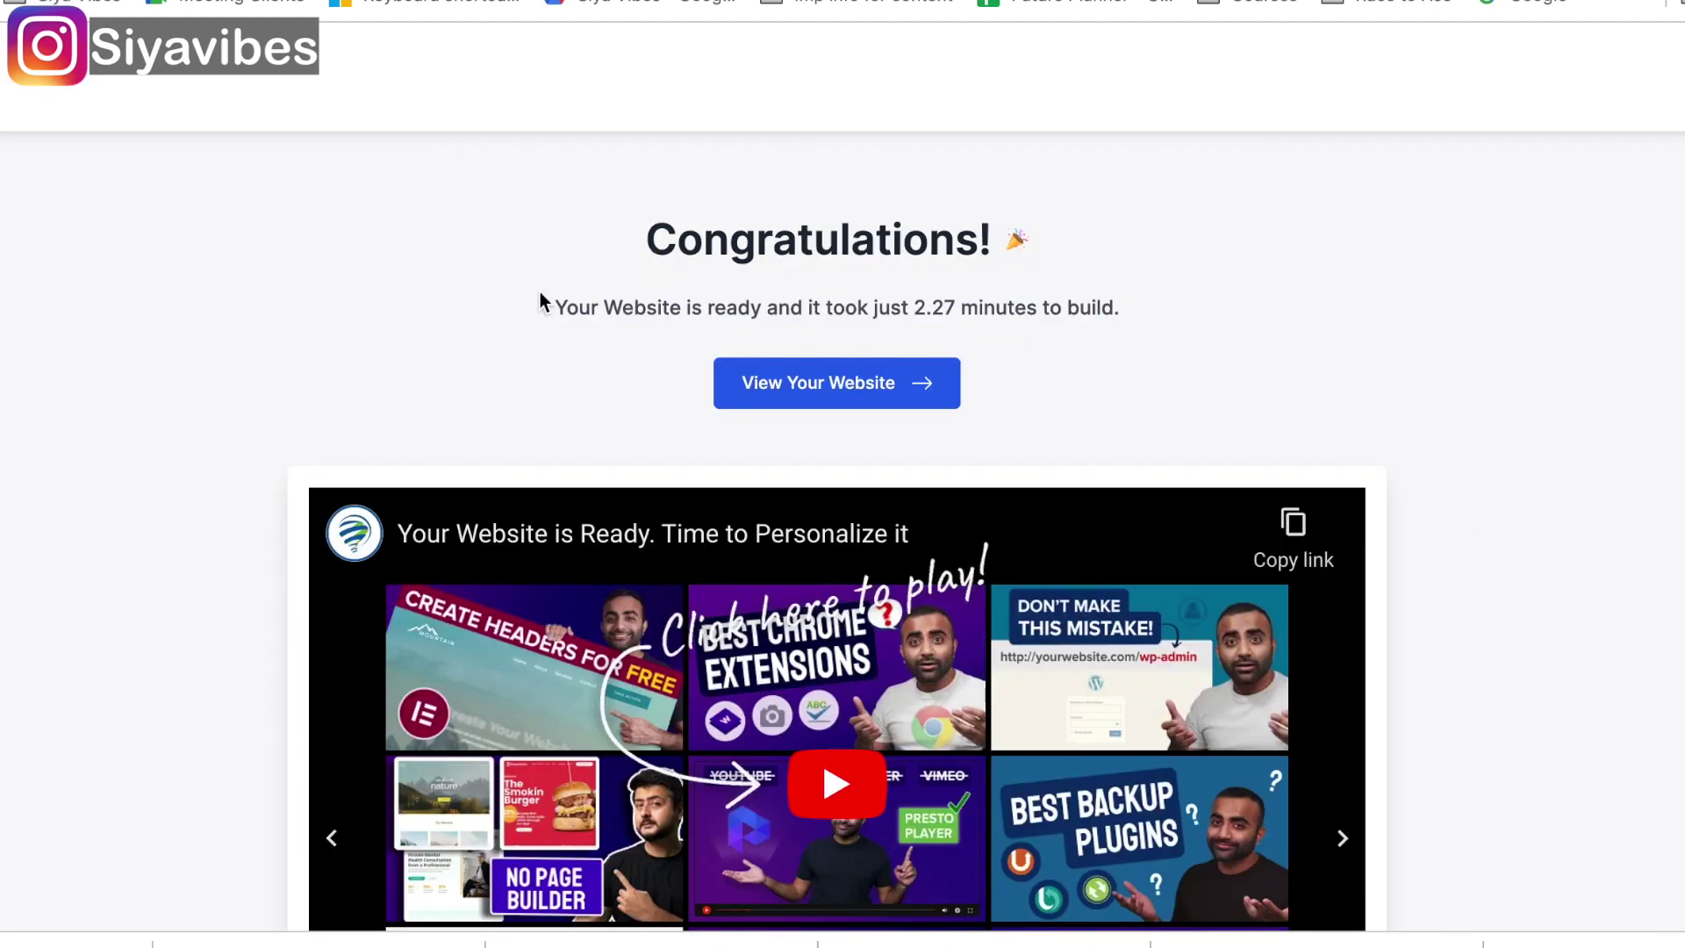
Step: View the newly built website and look through its homepage sections
left_click(856, 385)
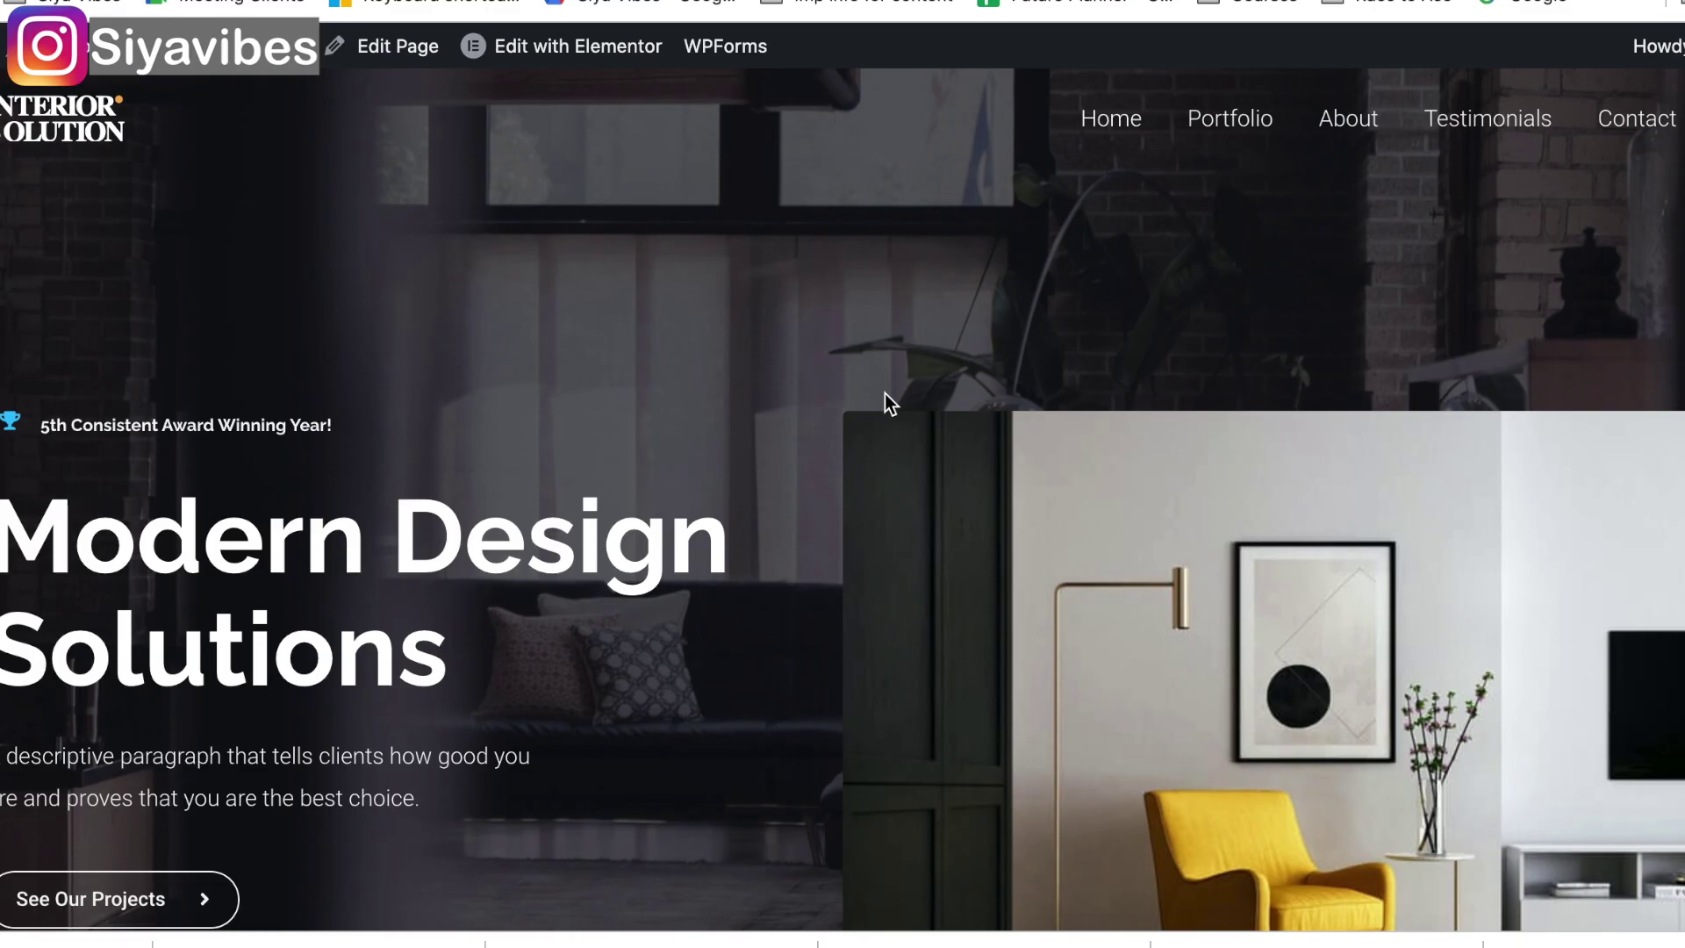
scroll(1035, 530, "down", 10)
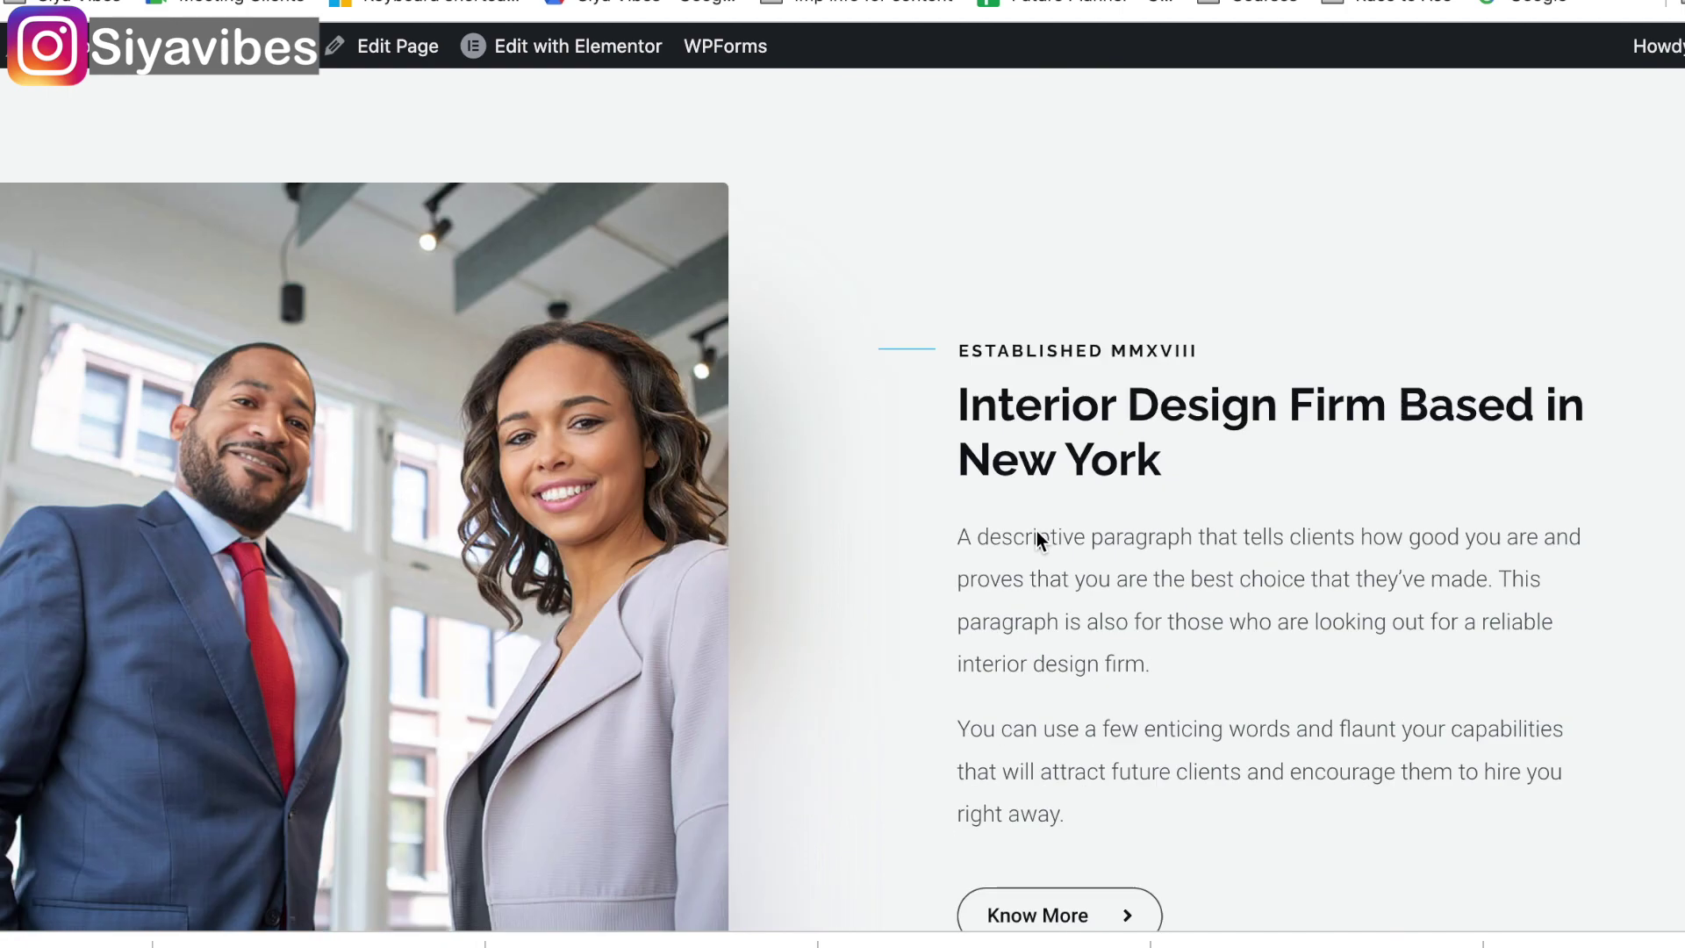
scroll(1036, 530, "down", 15)
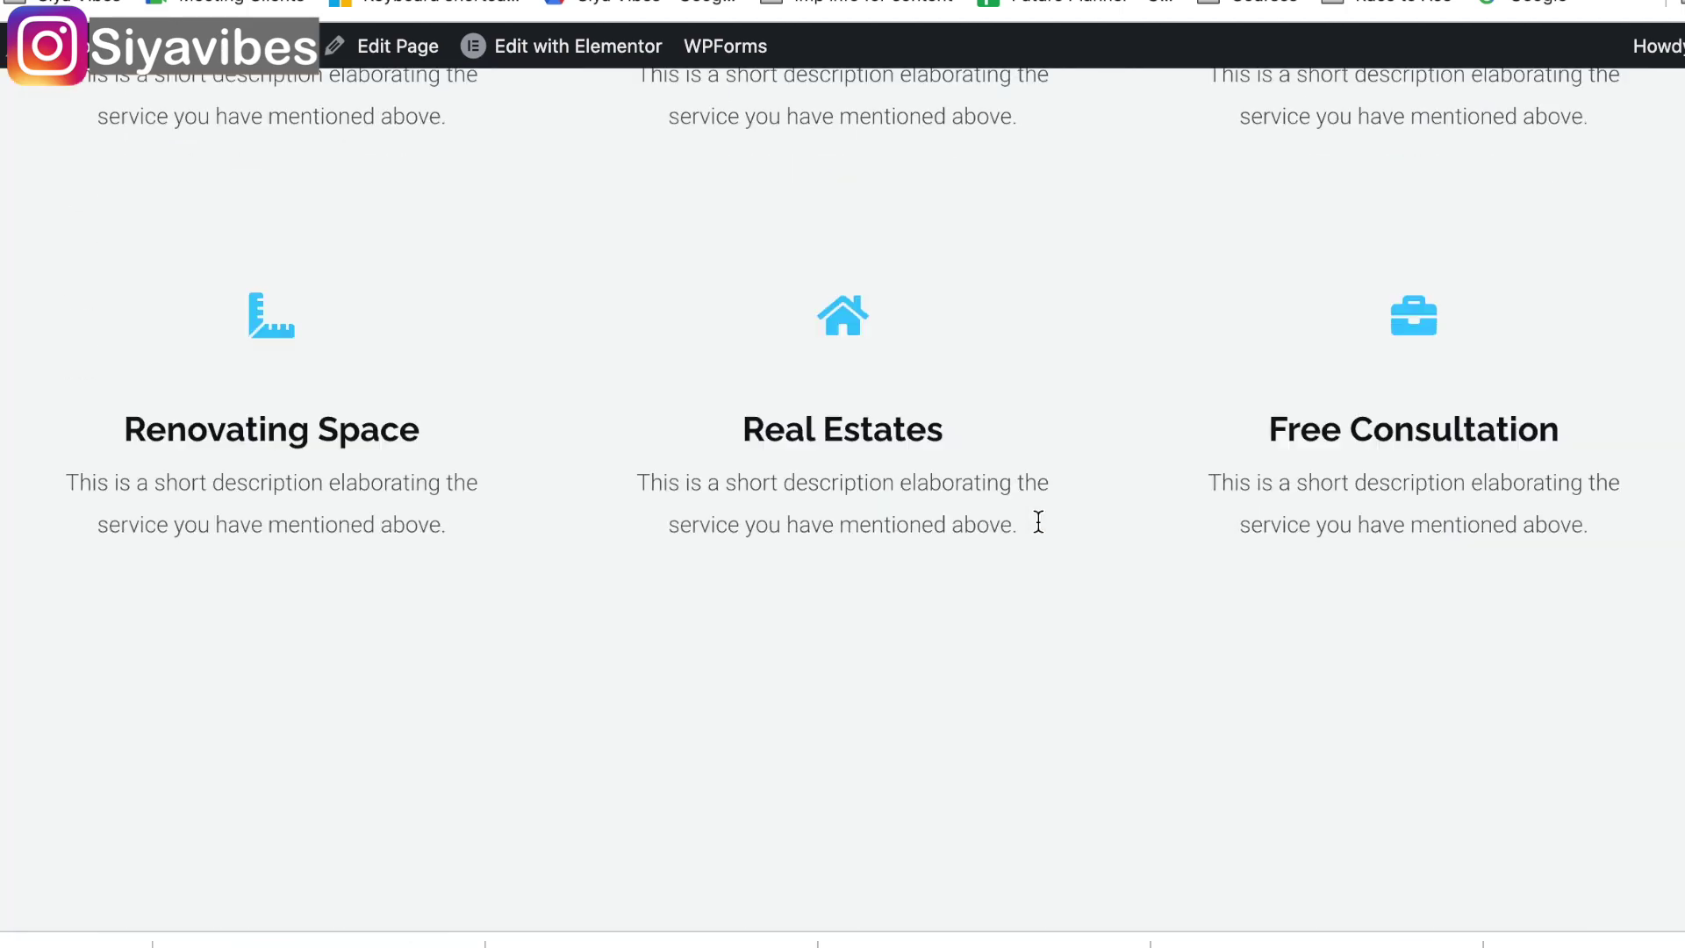
scroll(1038, 521, "up", 15)
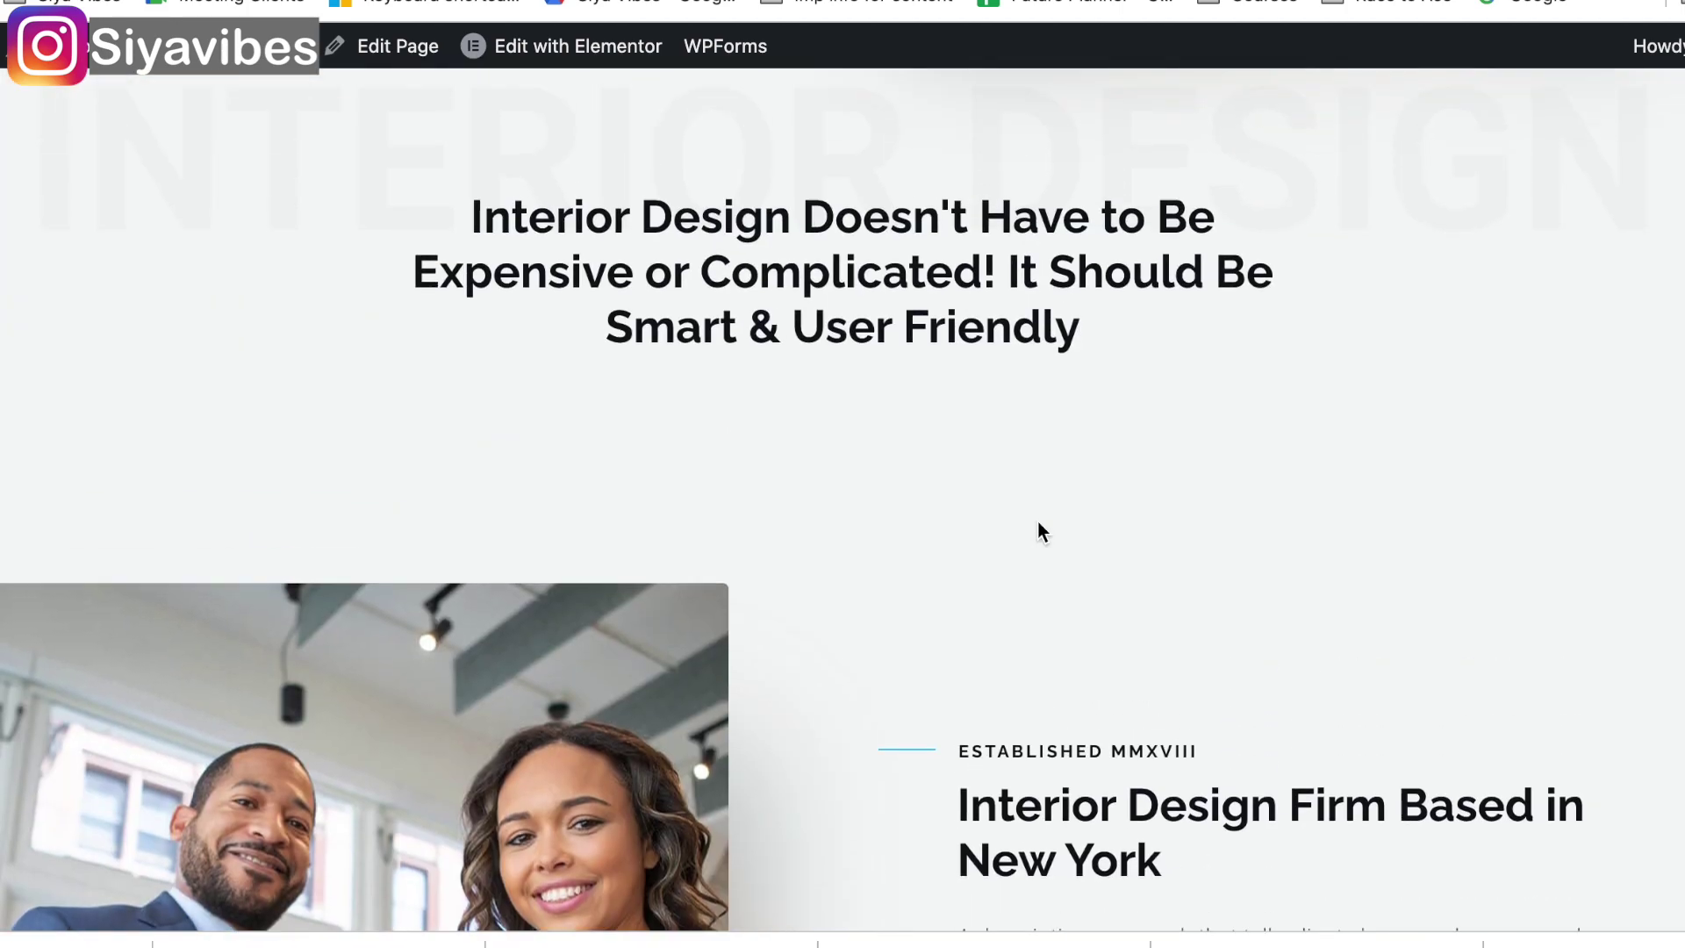
scroll(1037, 523, "up", 10)
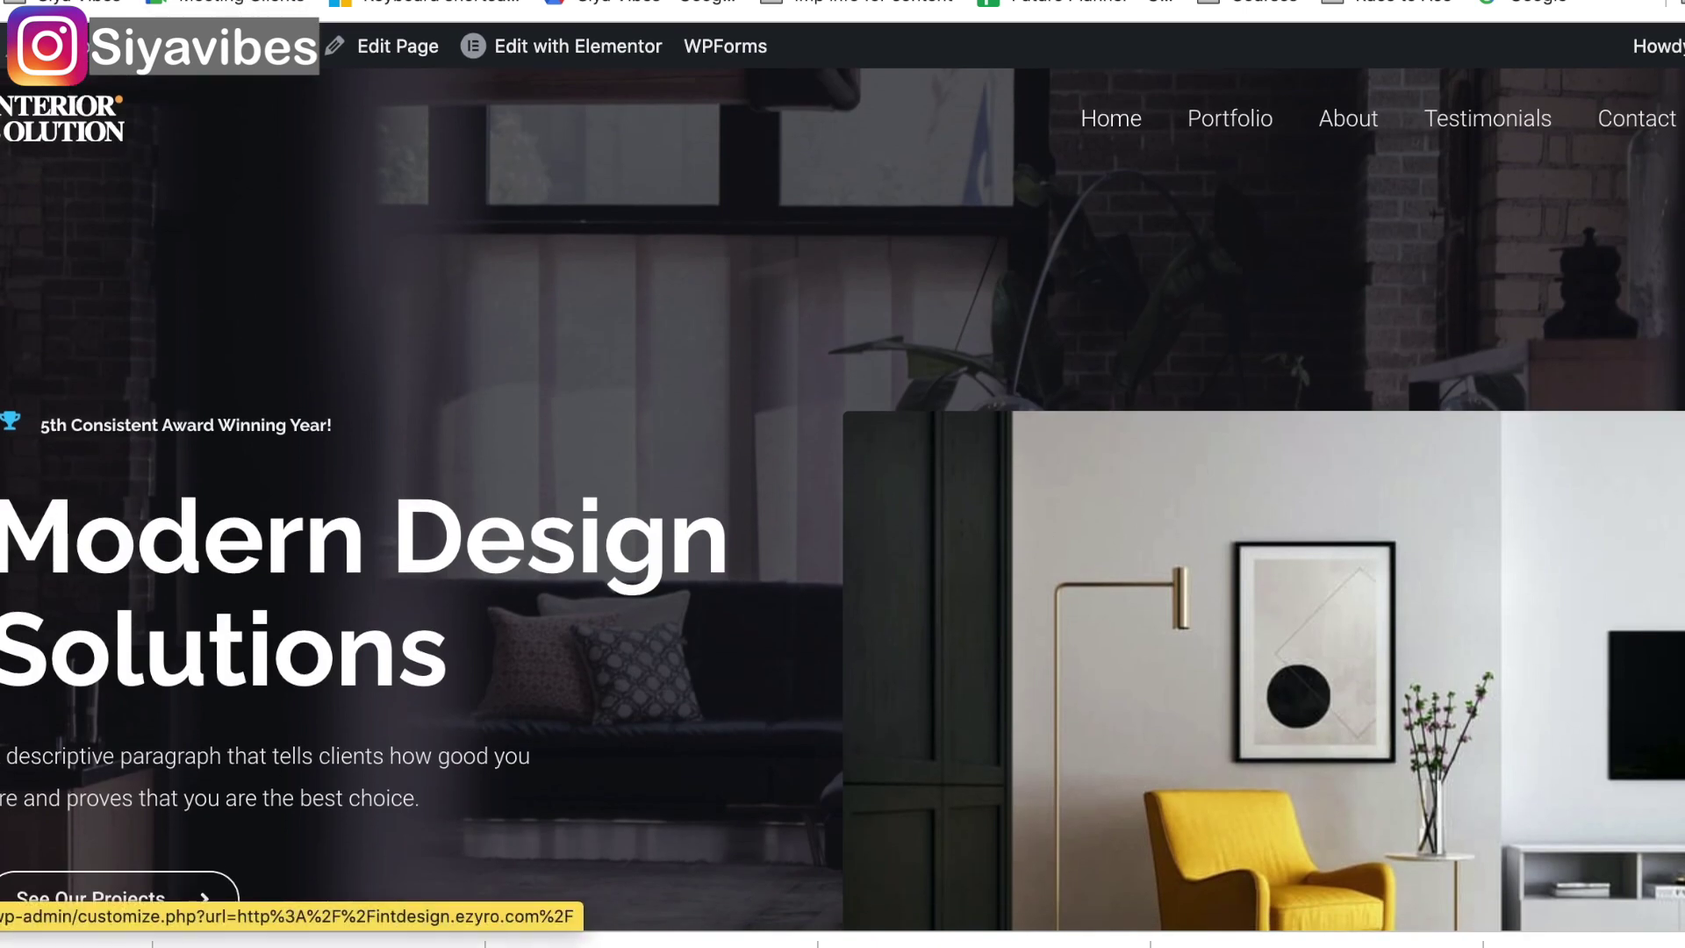
Step: Open the homepage in the theme customizer and look through the available customization sections
left_click(264, 45)
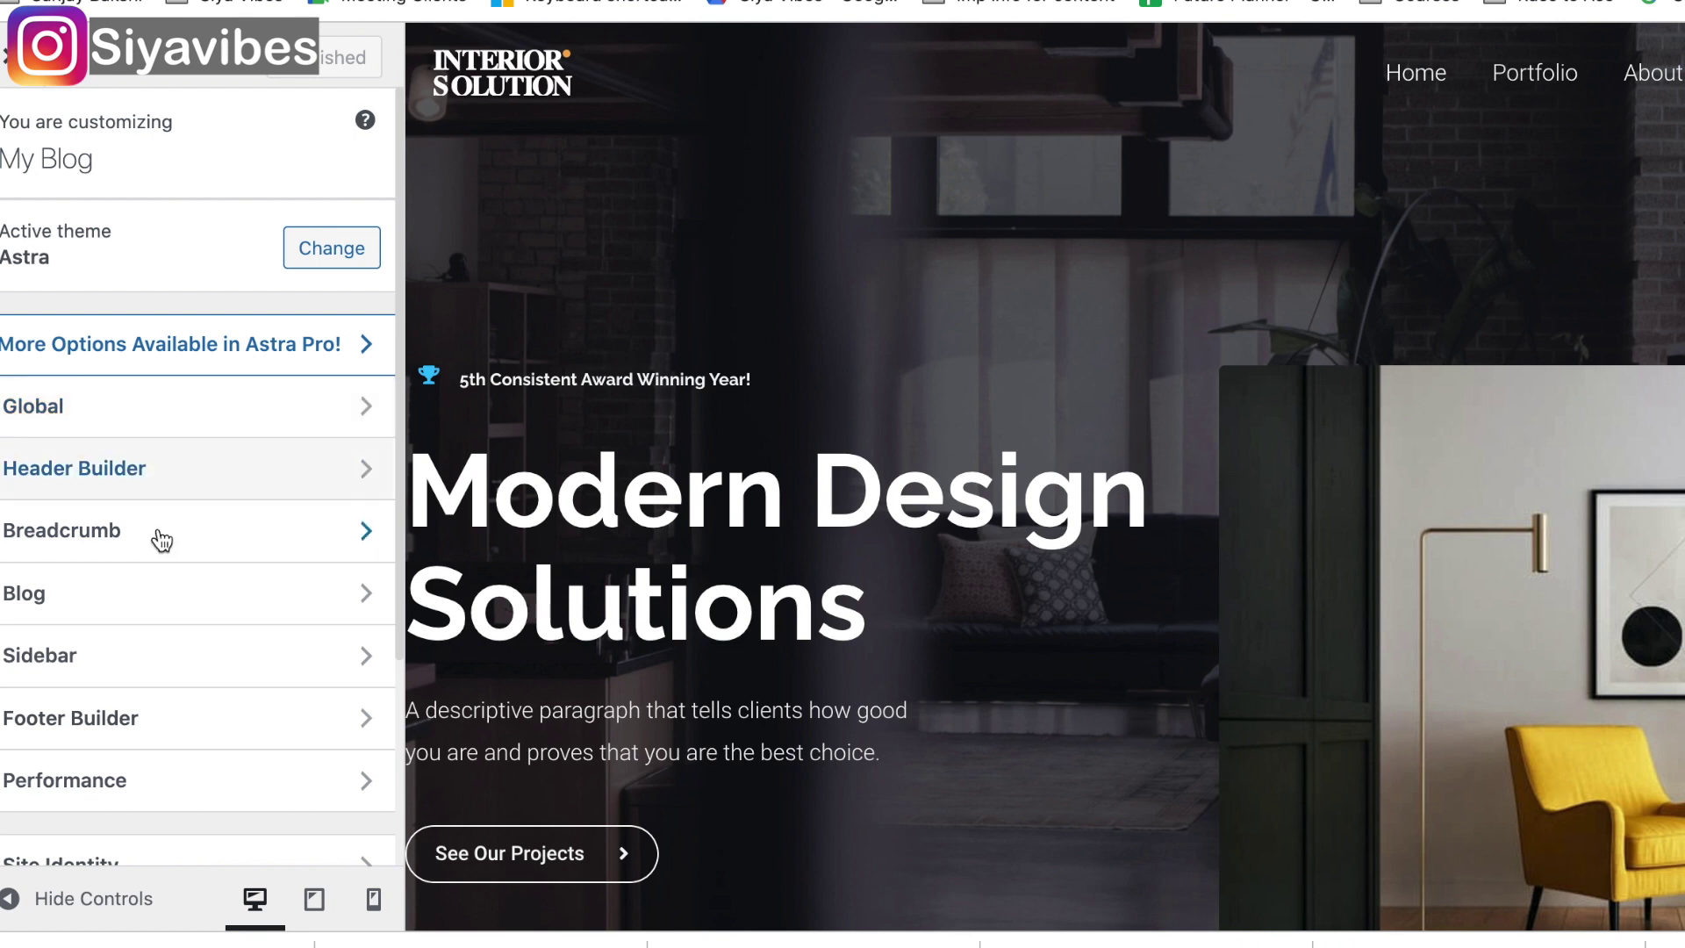
scroll(139, 677, "down", 3)
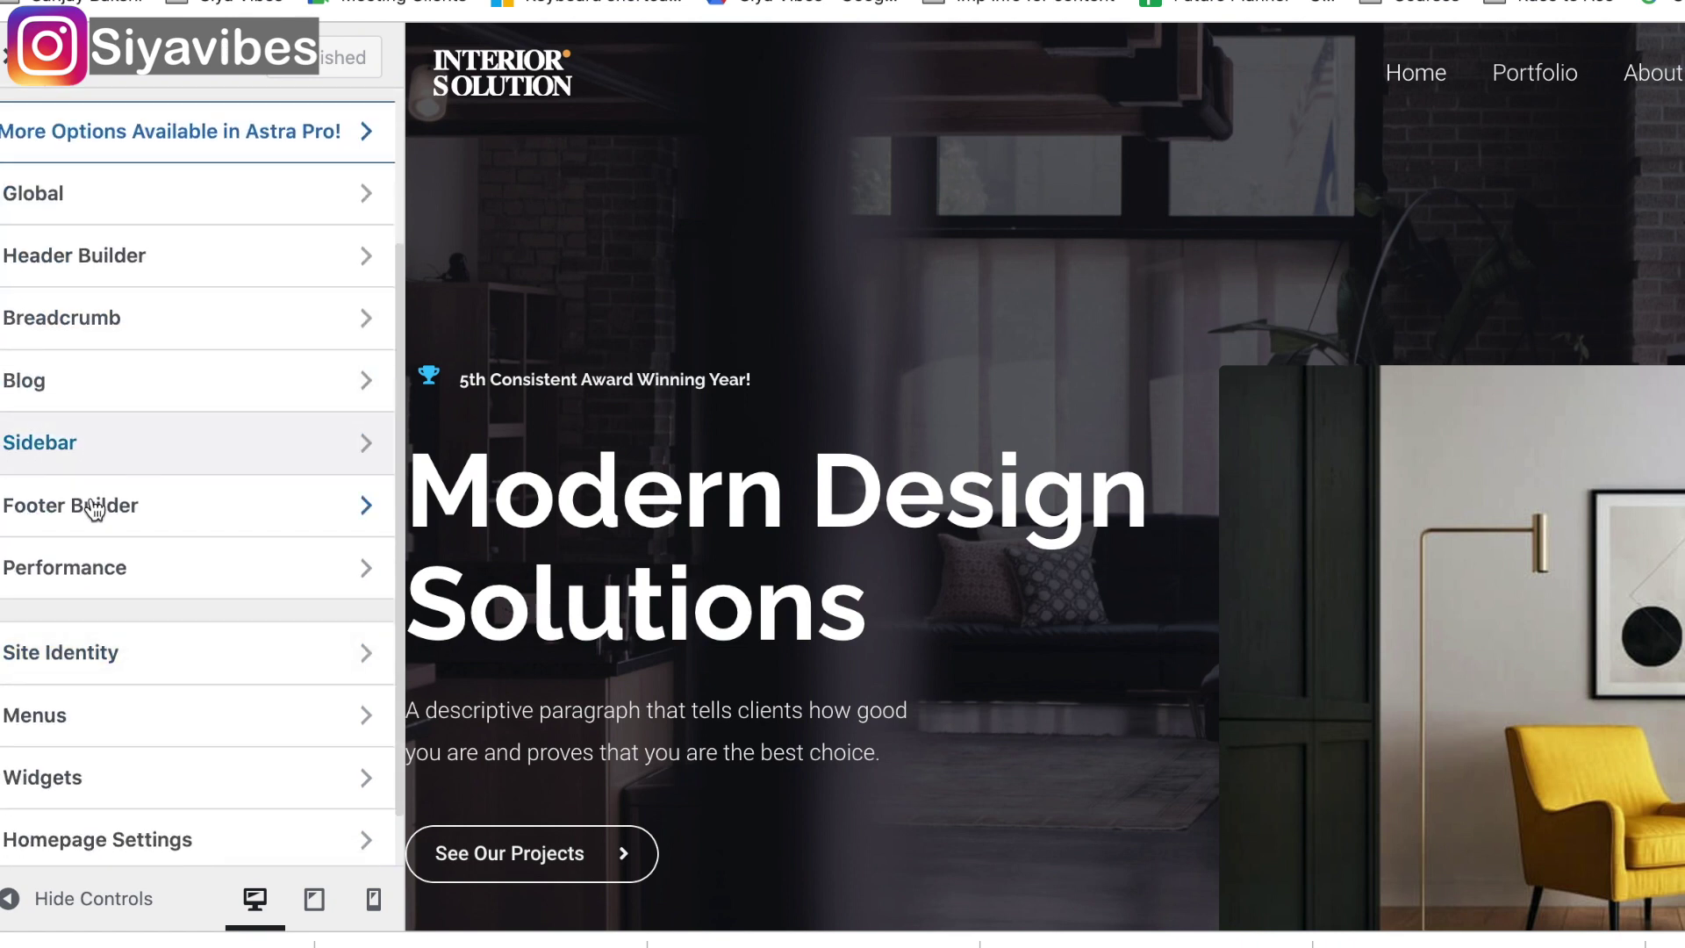
scroll(1044, 551, "down", 20)
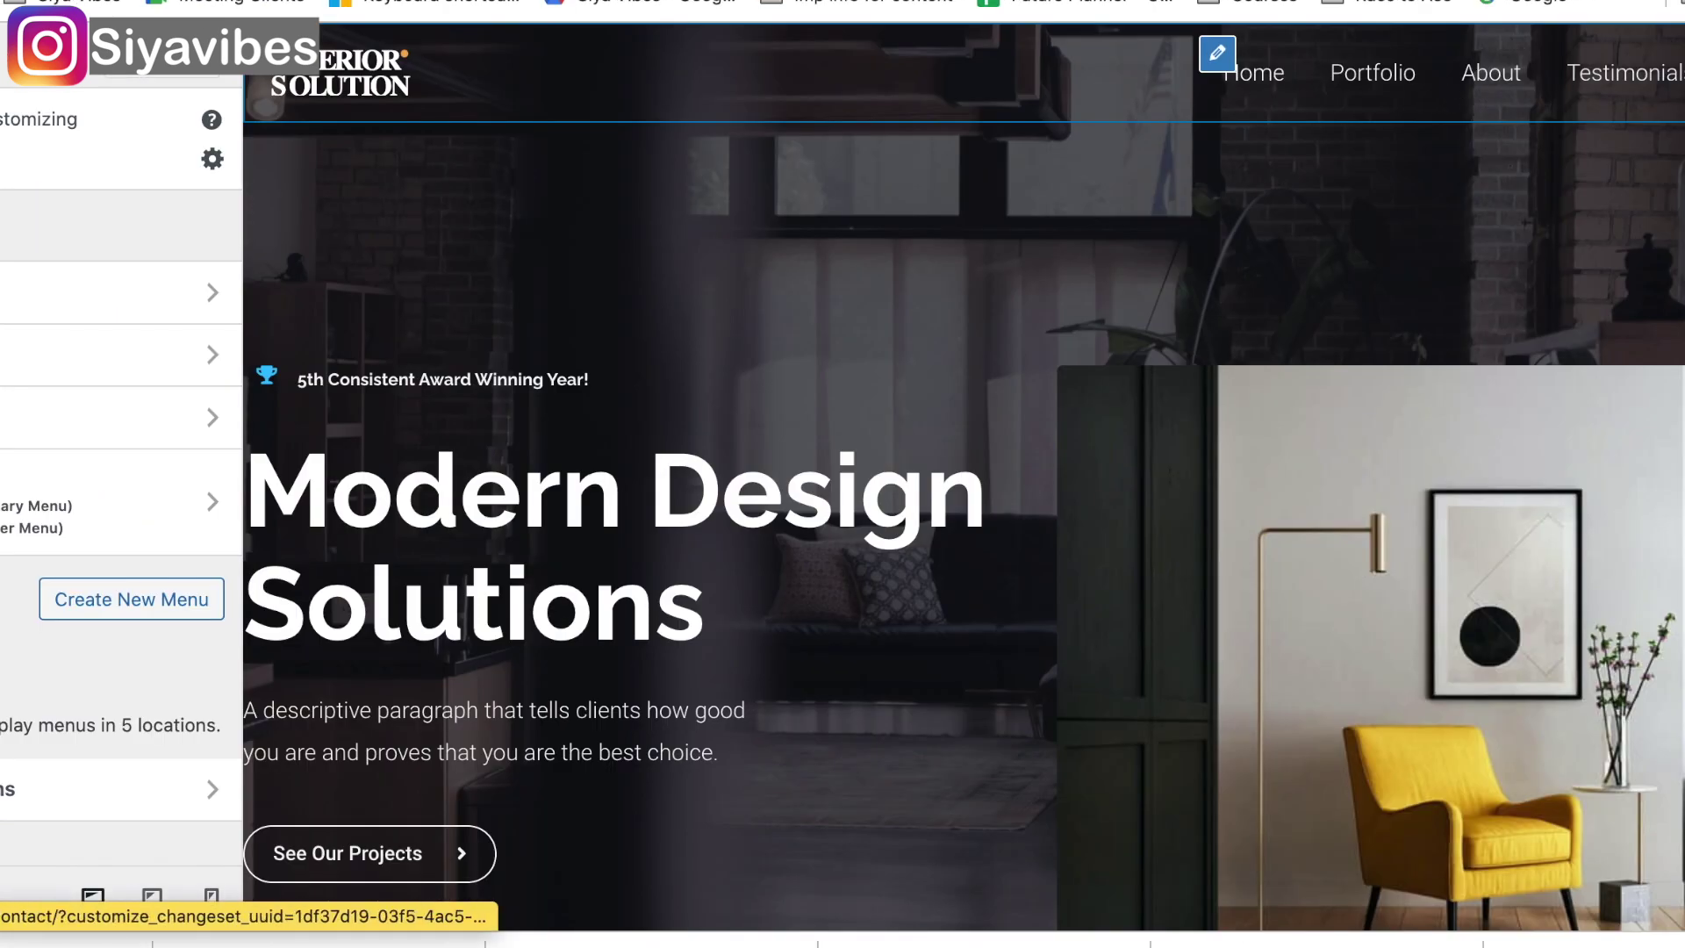
Step: View the site's menu settings from the header navigation, then return to the main customizer sections
left_click(1227, 65)
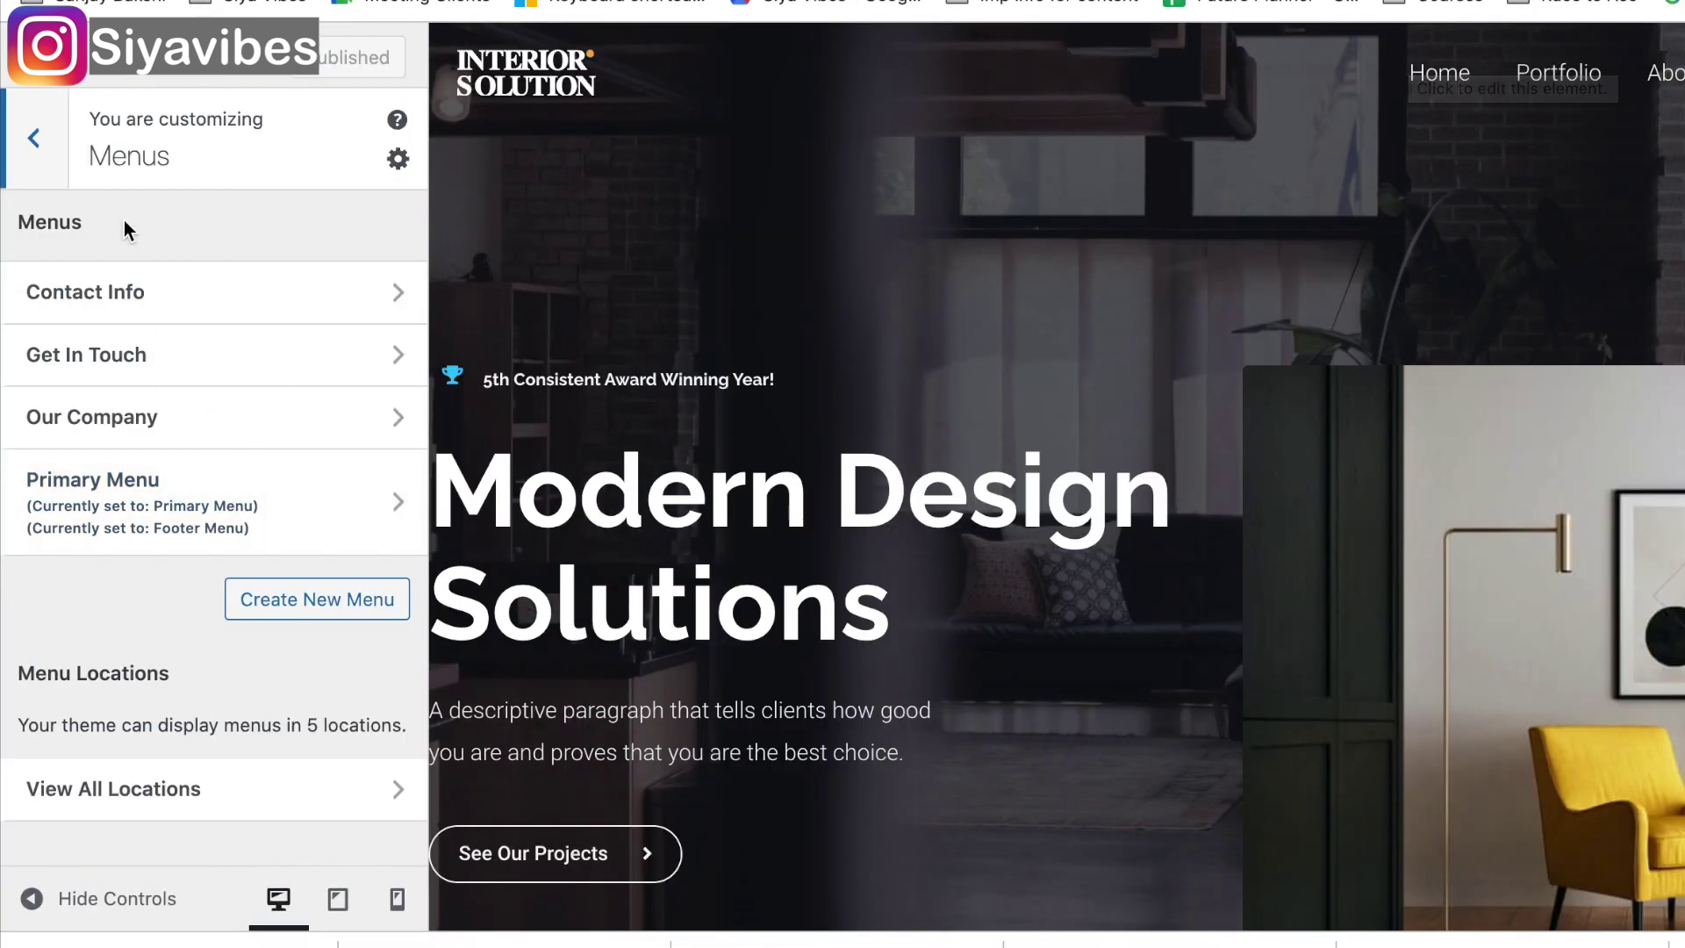
left_click(32, 131)
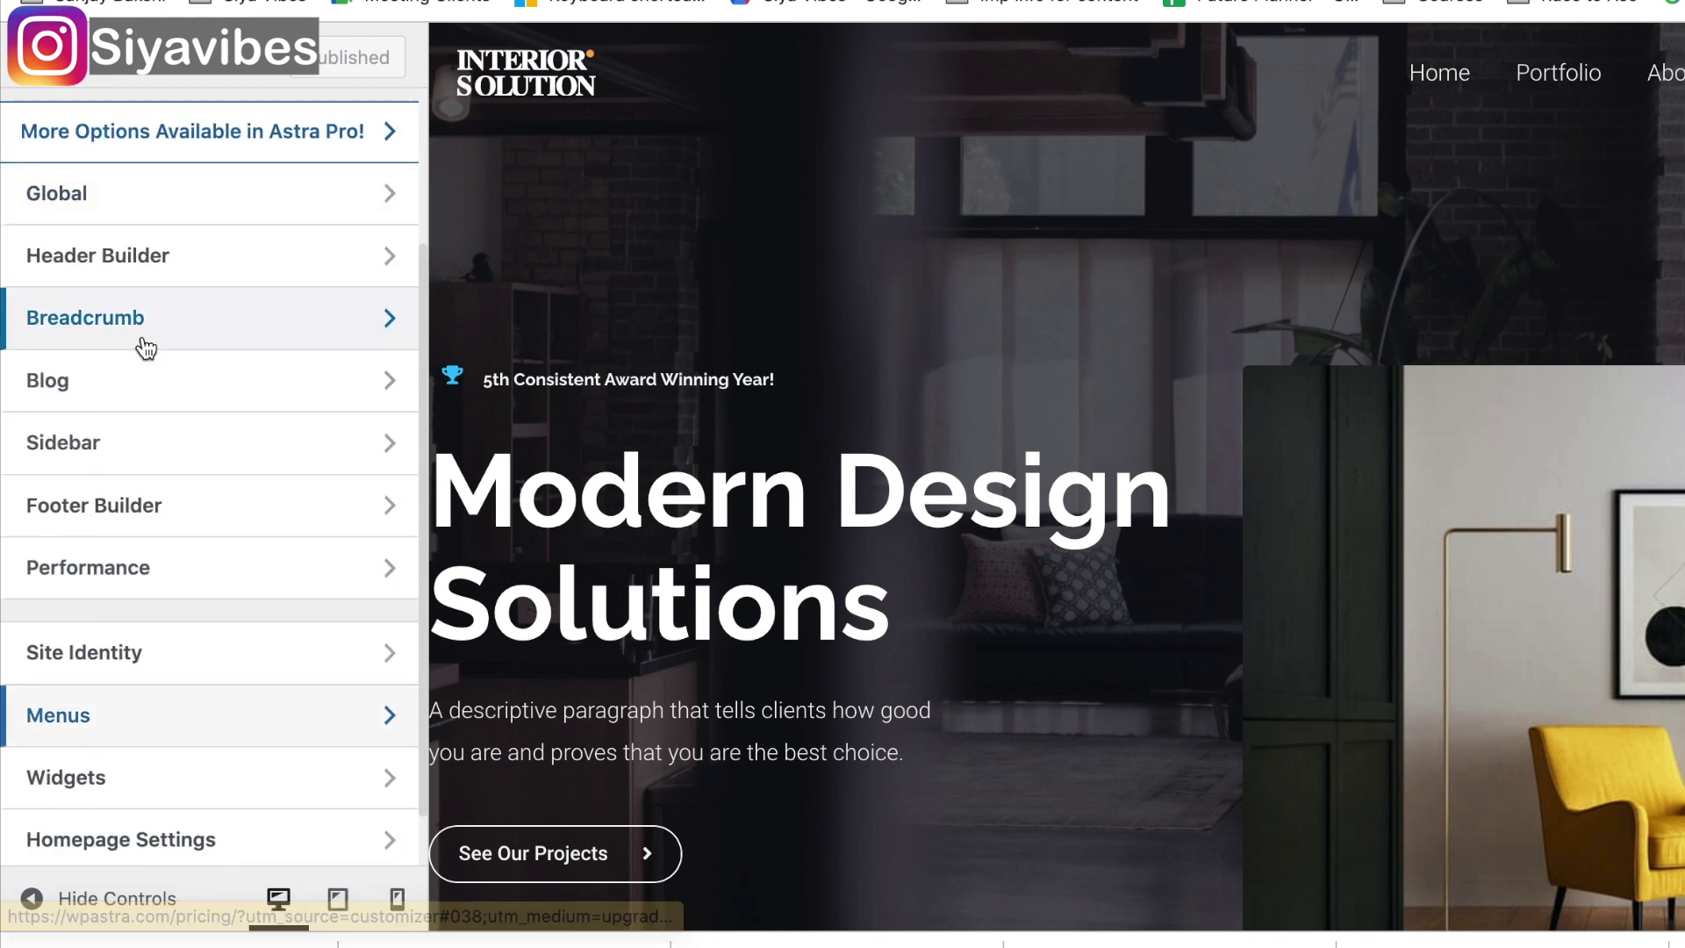
scroll(145, 575, "down", 1)
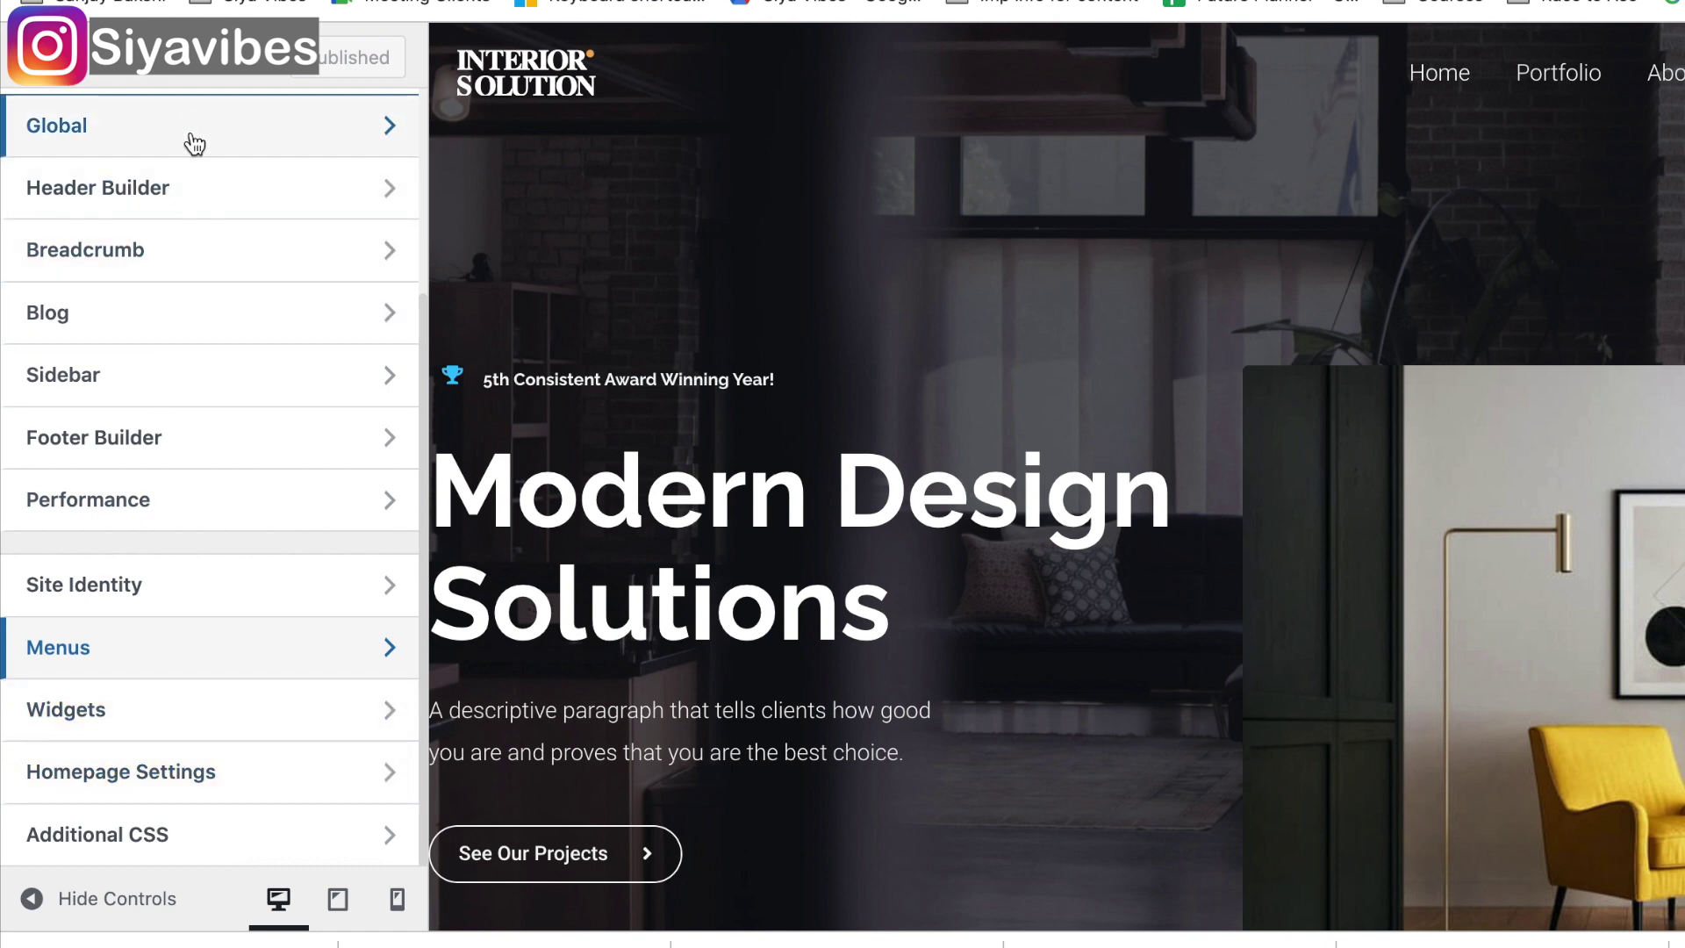
scroll(166, 612, "up", 3)
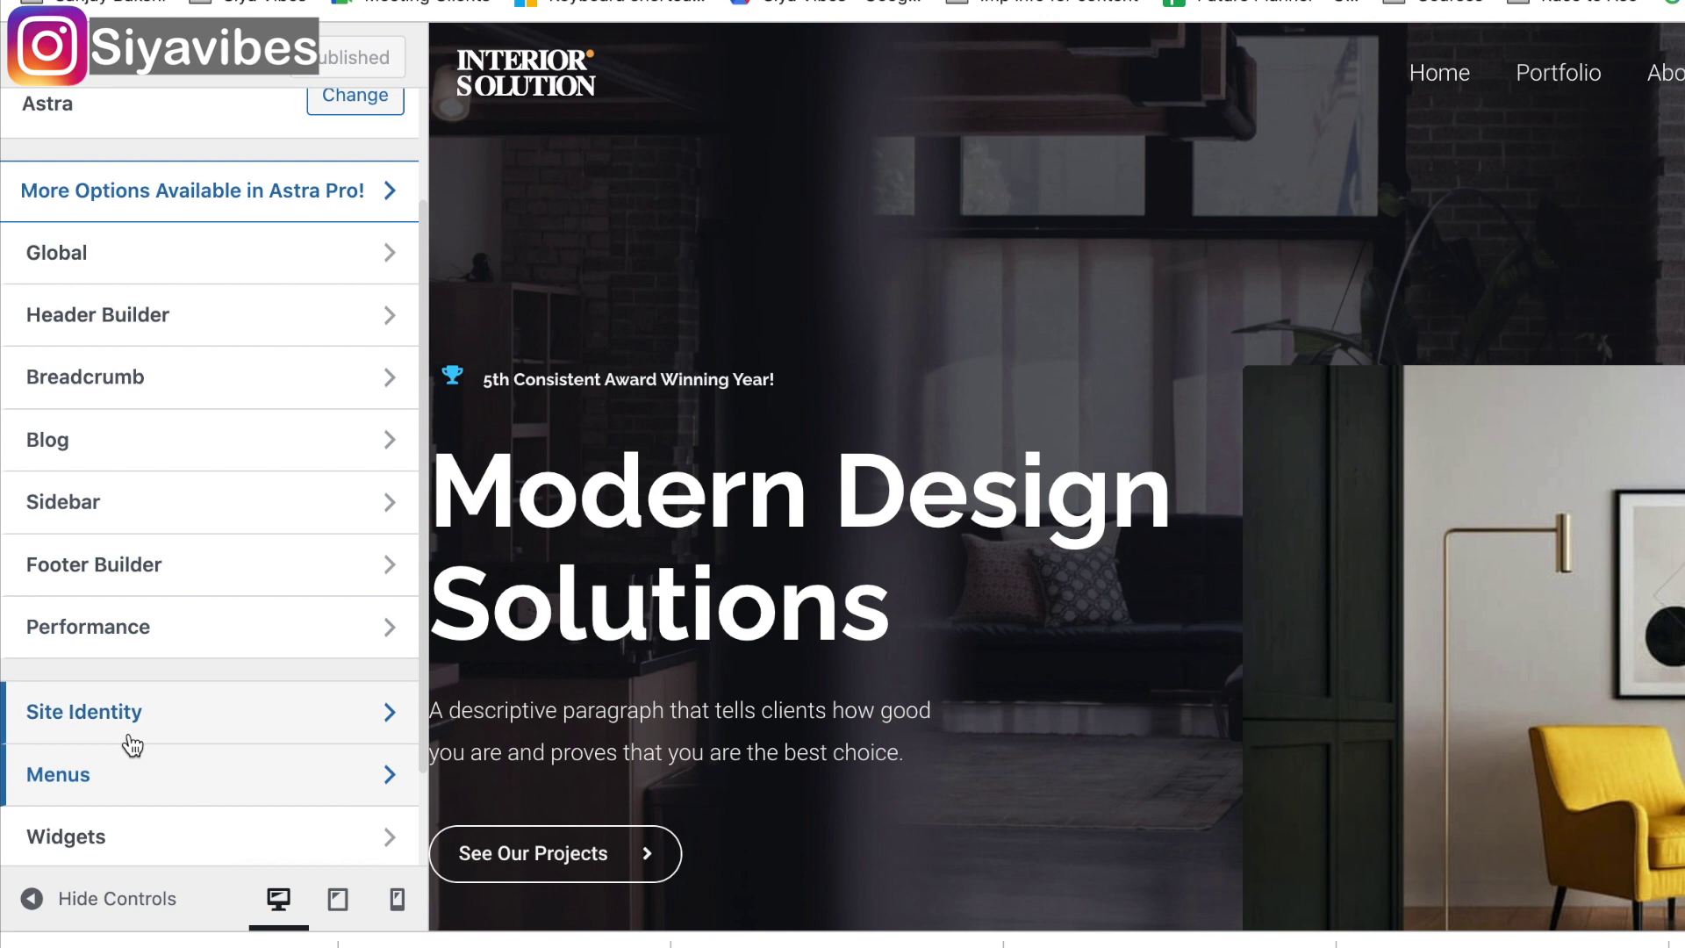
Step: Open the header logo for editing and remove the Site Title & Logo element from the header grid
mouse_move(481, 88)
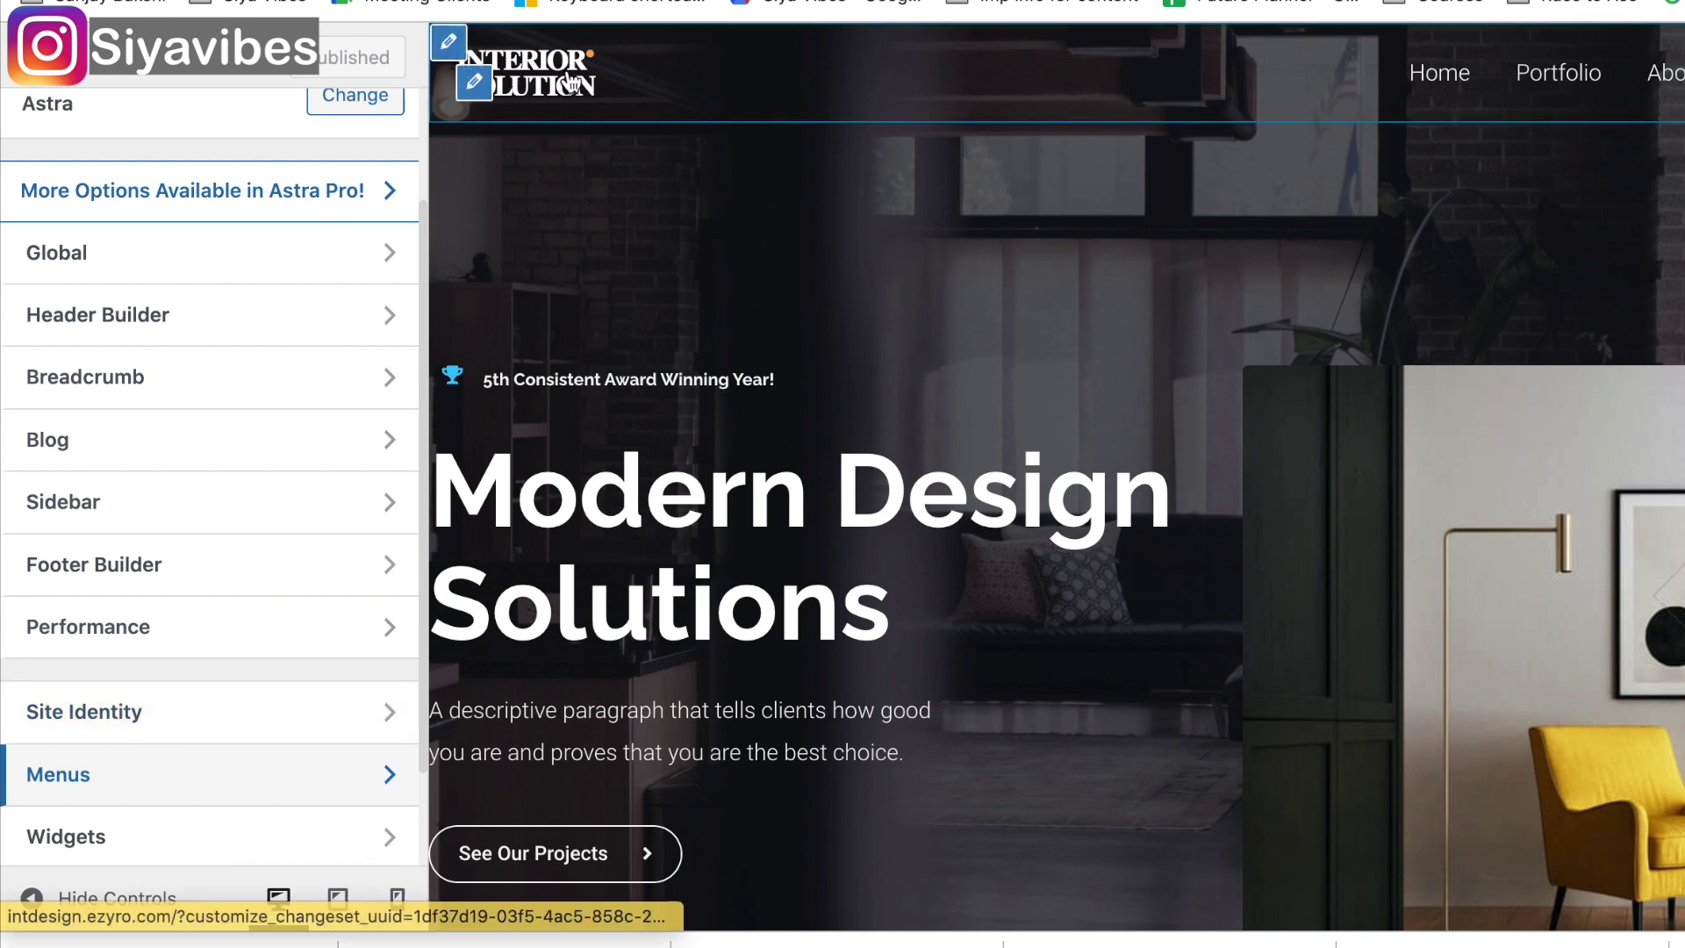
left_click(477, 86)
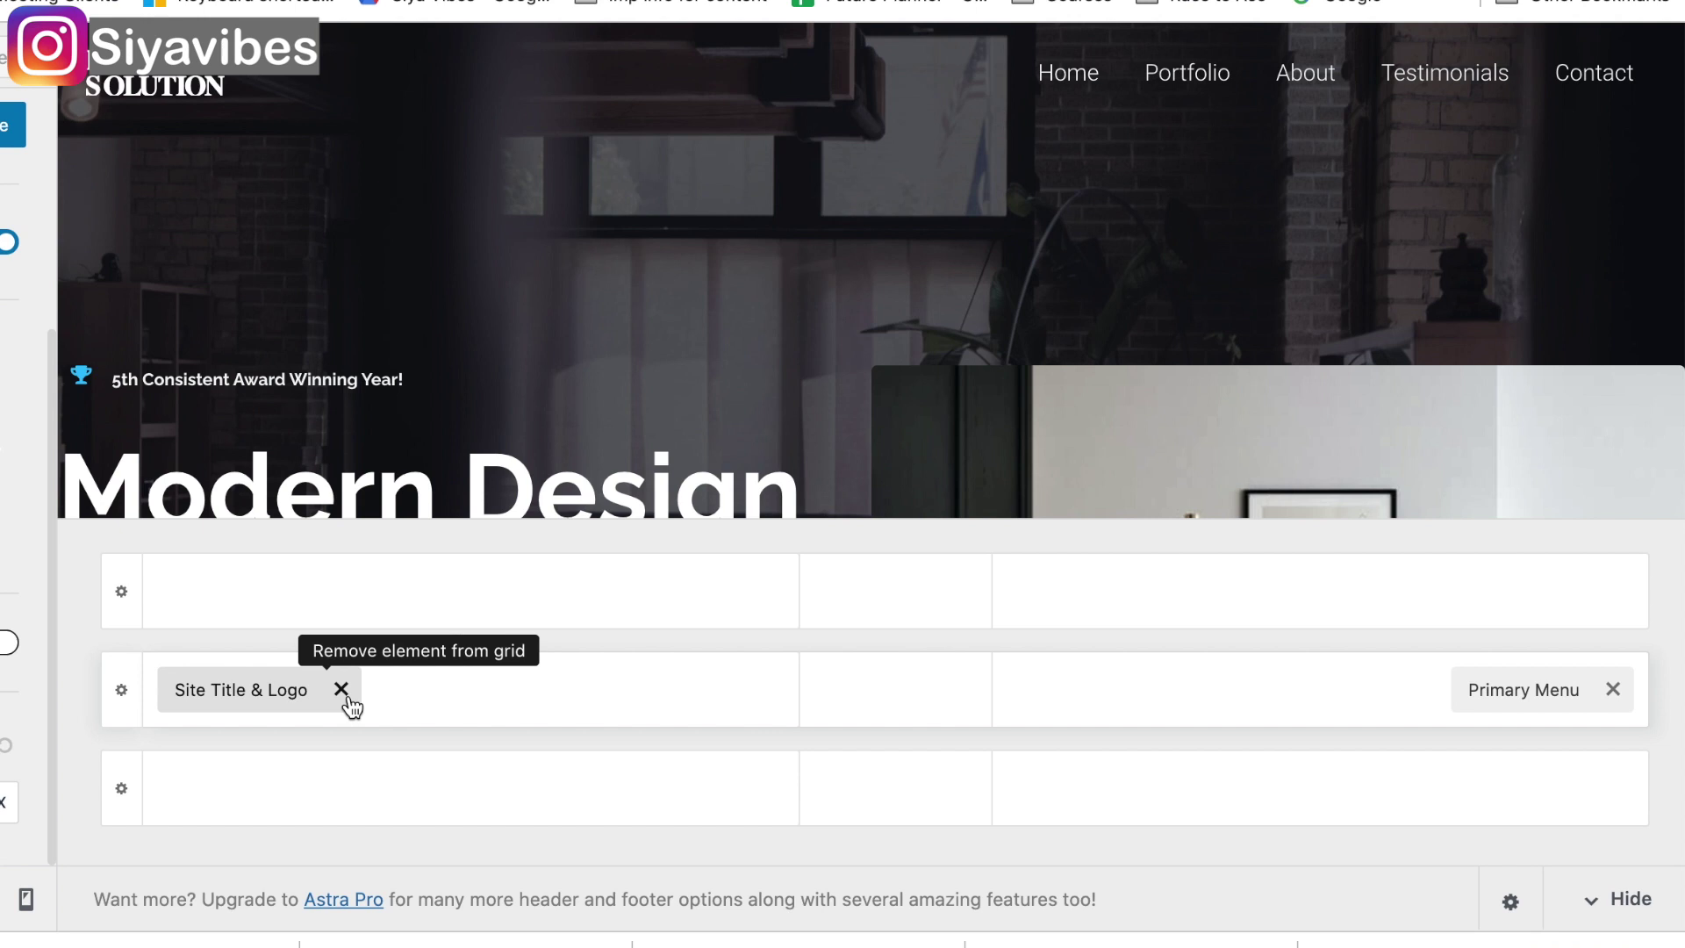
left_click(345, 693)
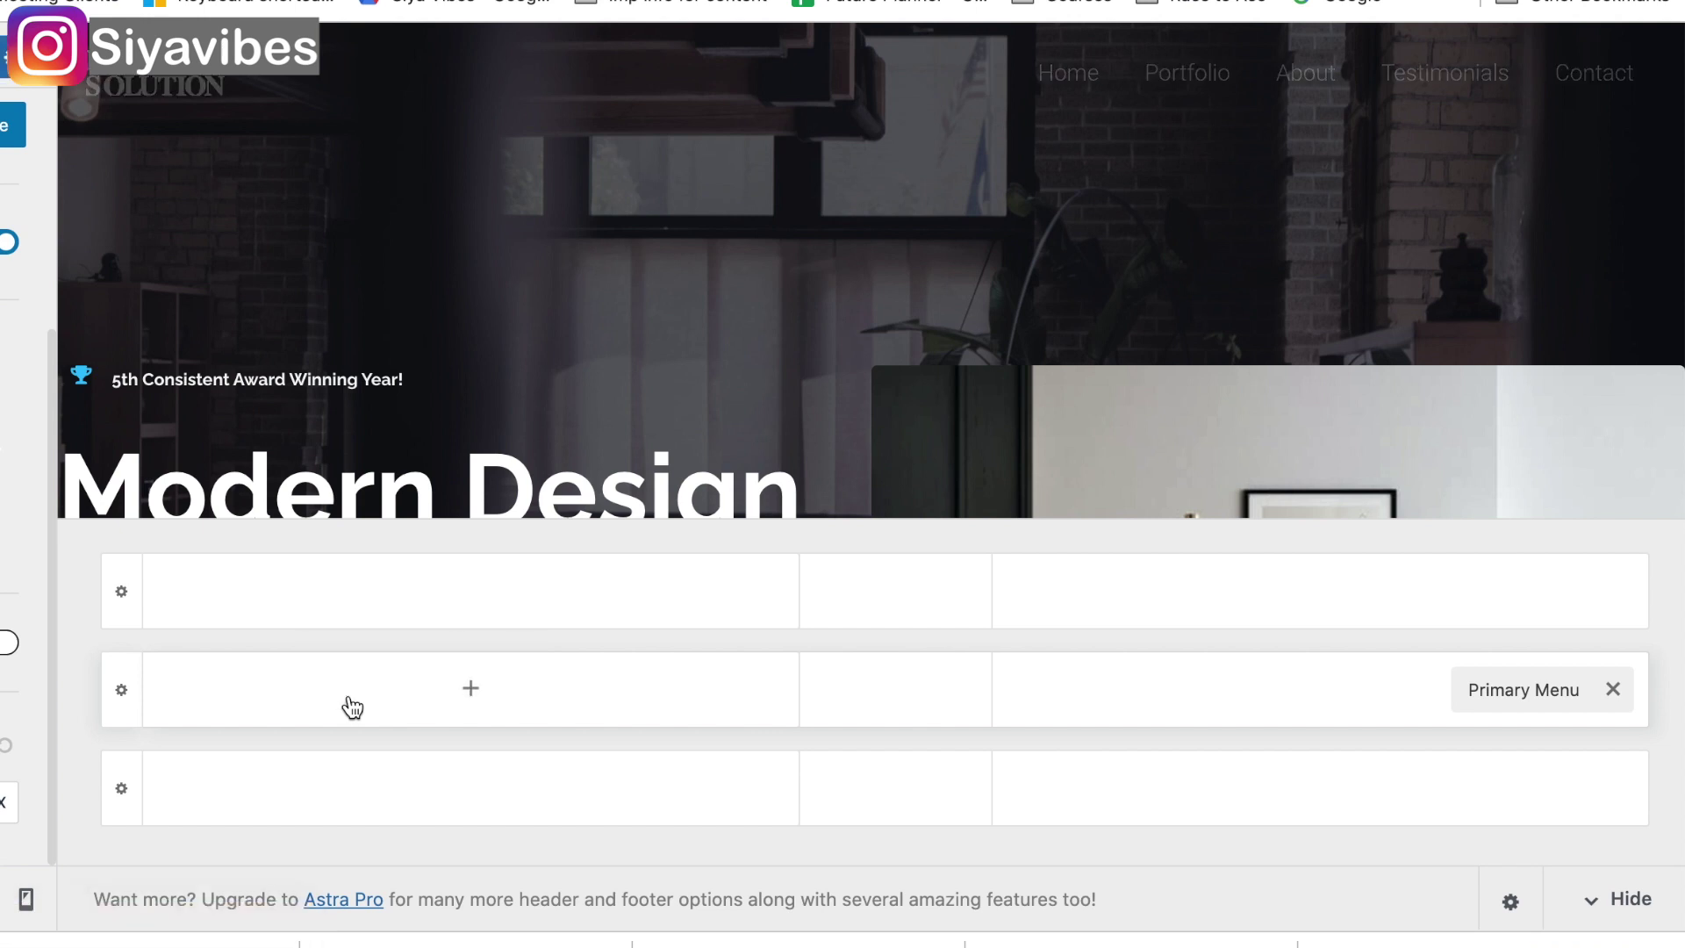
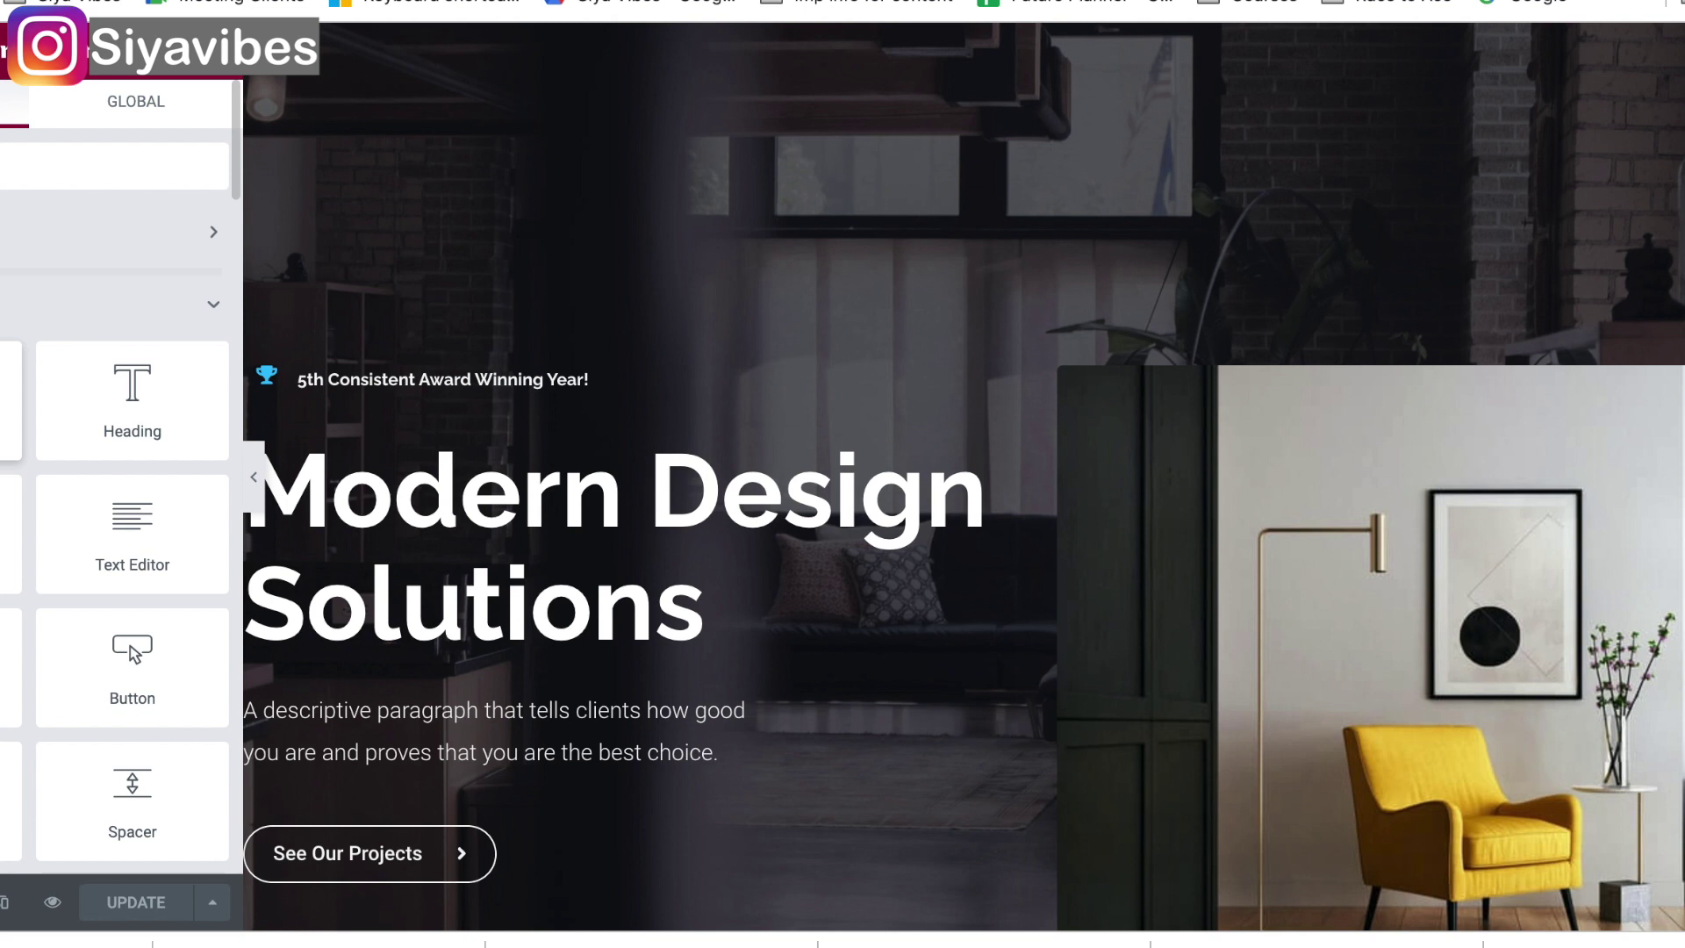
Step: Add a Heading widget between the award line and the main hero title and replace its placeholder text with "Heading"
left_click_drag(129, 417, 621, 222)
left_click_drag(106, 416, 782, 479)
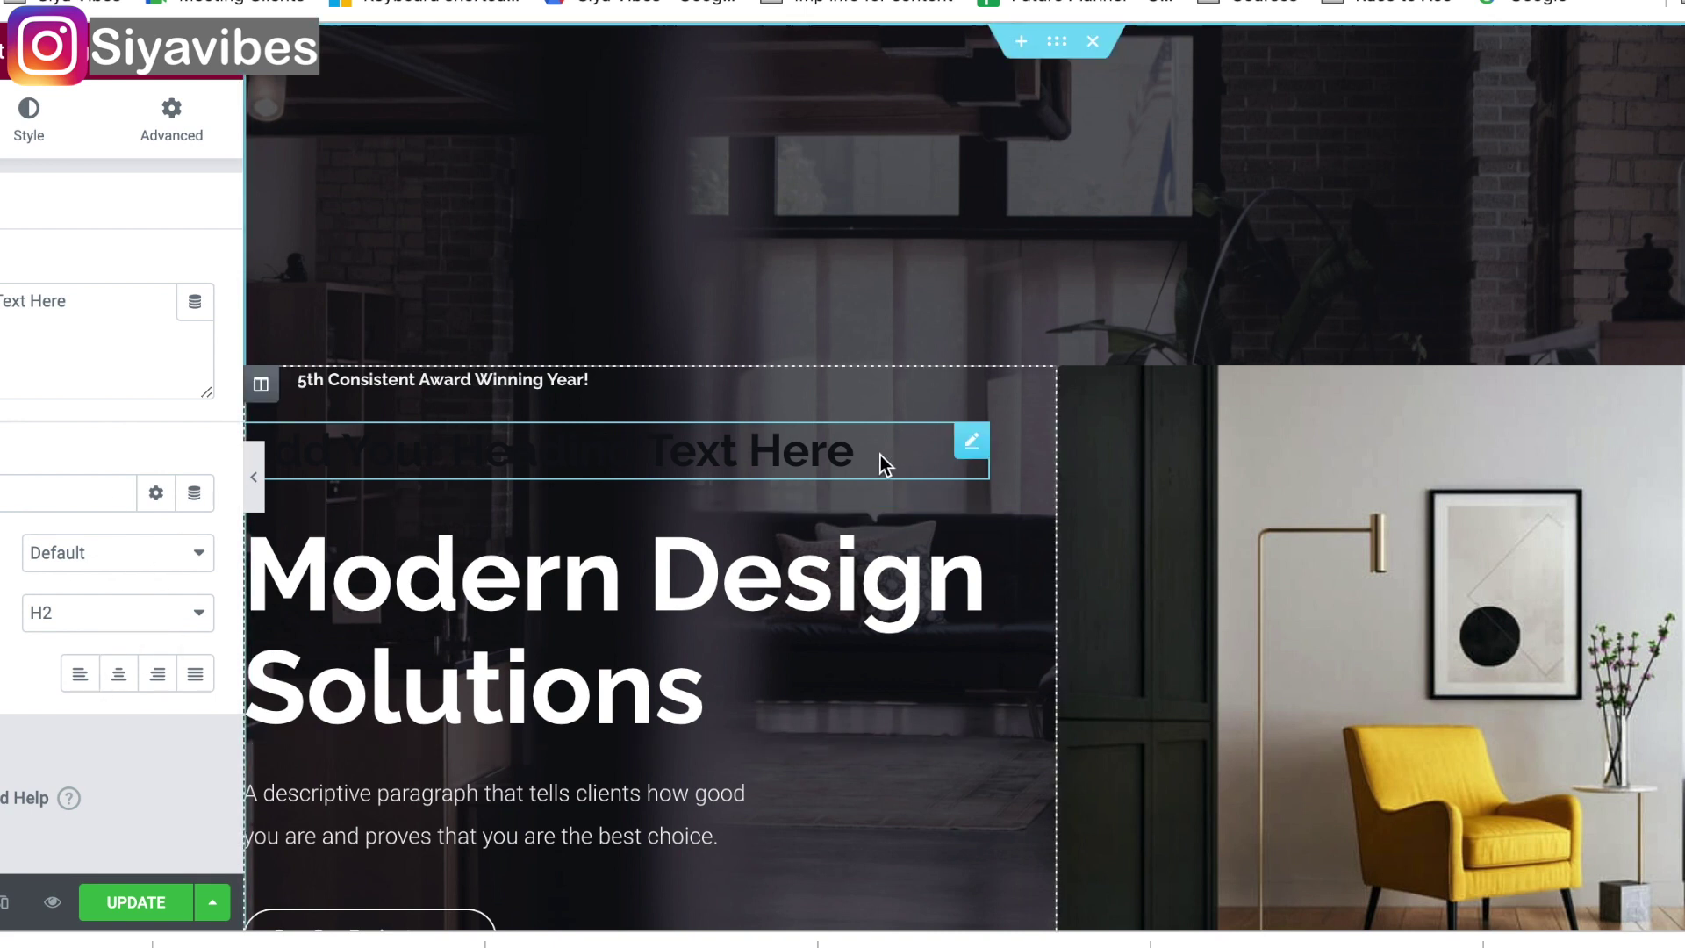
left_click_drag(966, 447, 240, 455)
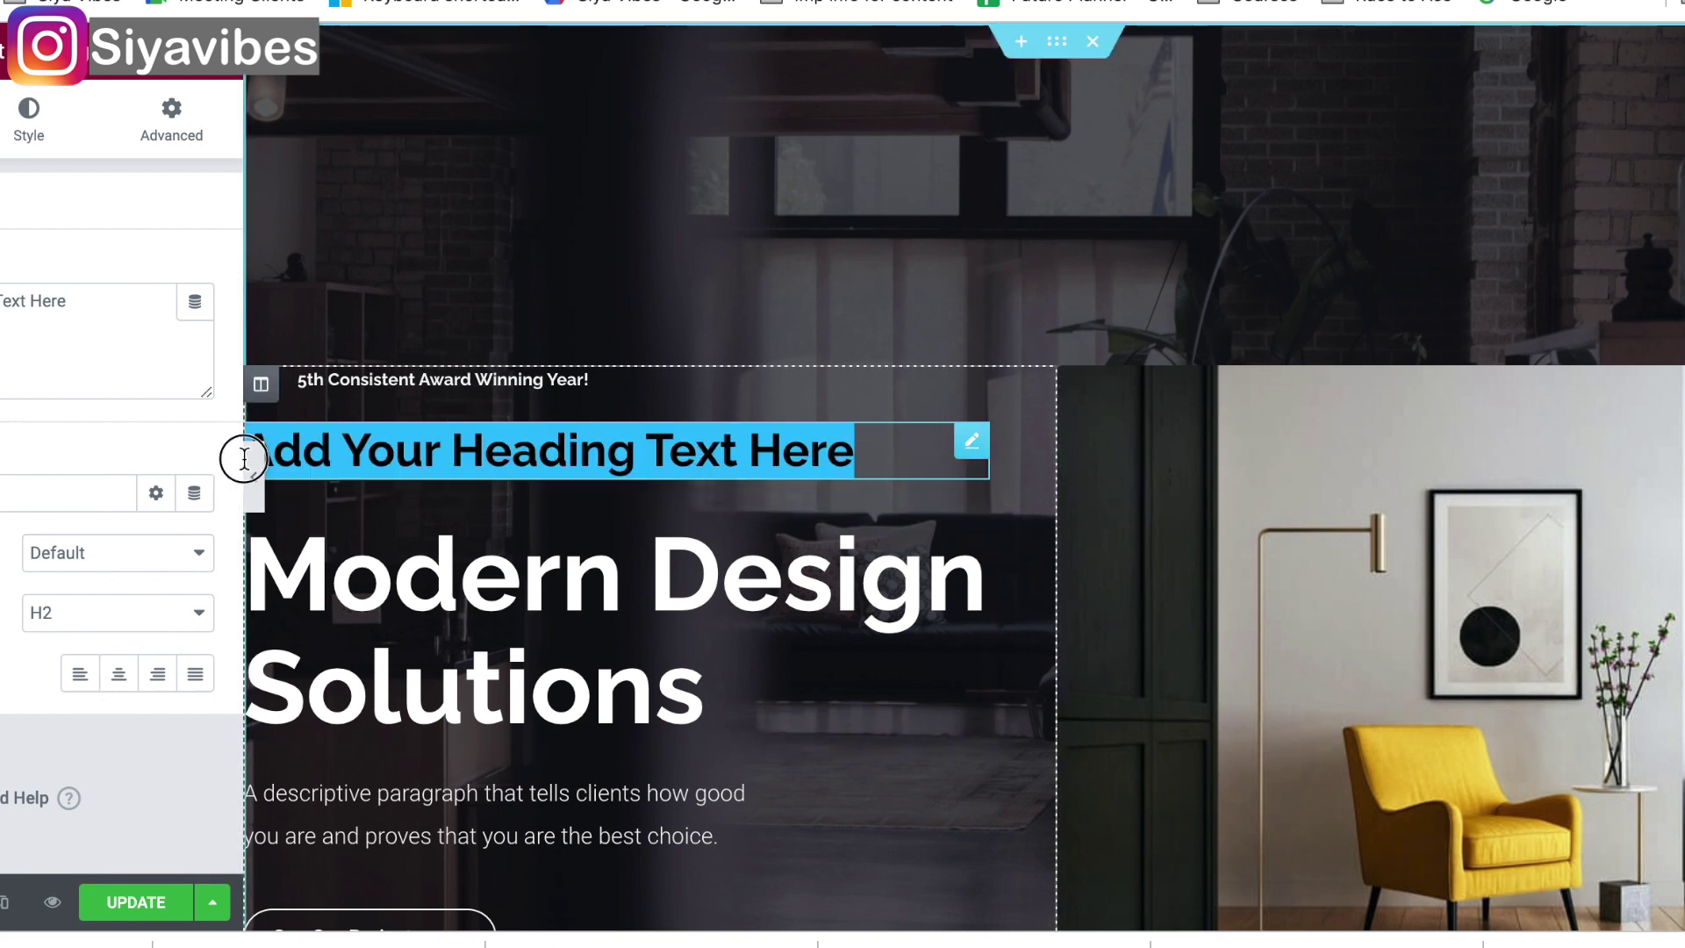
key("Delete")
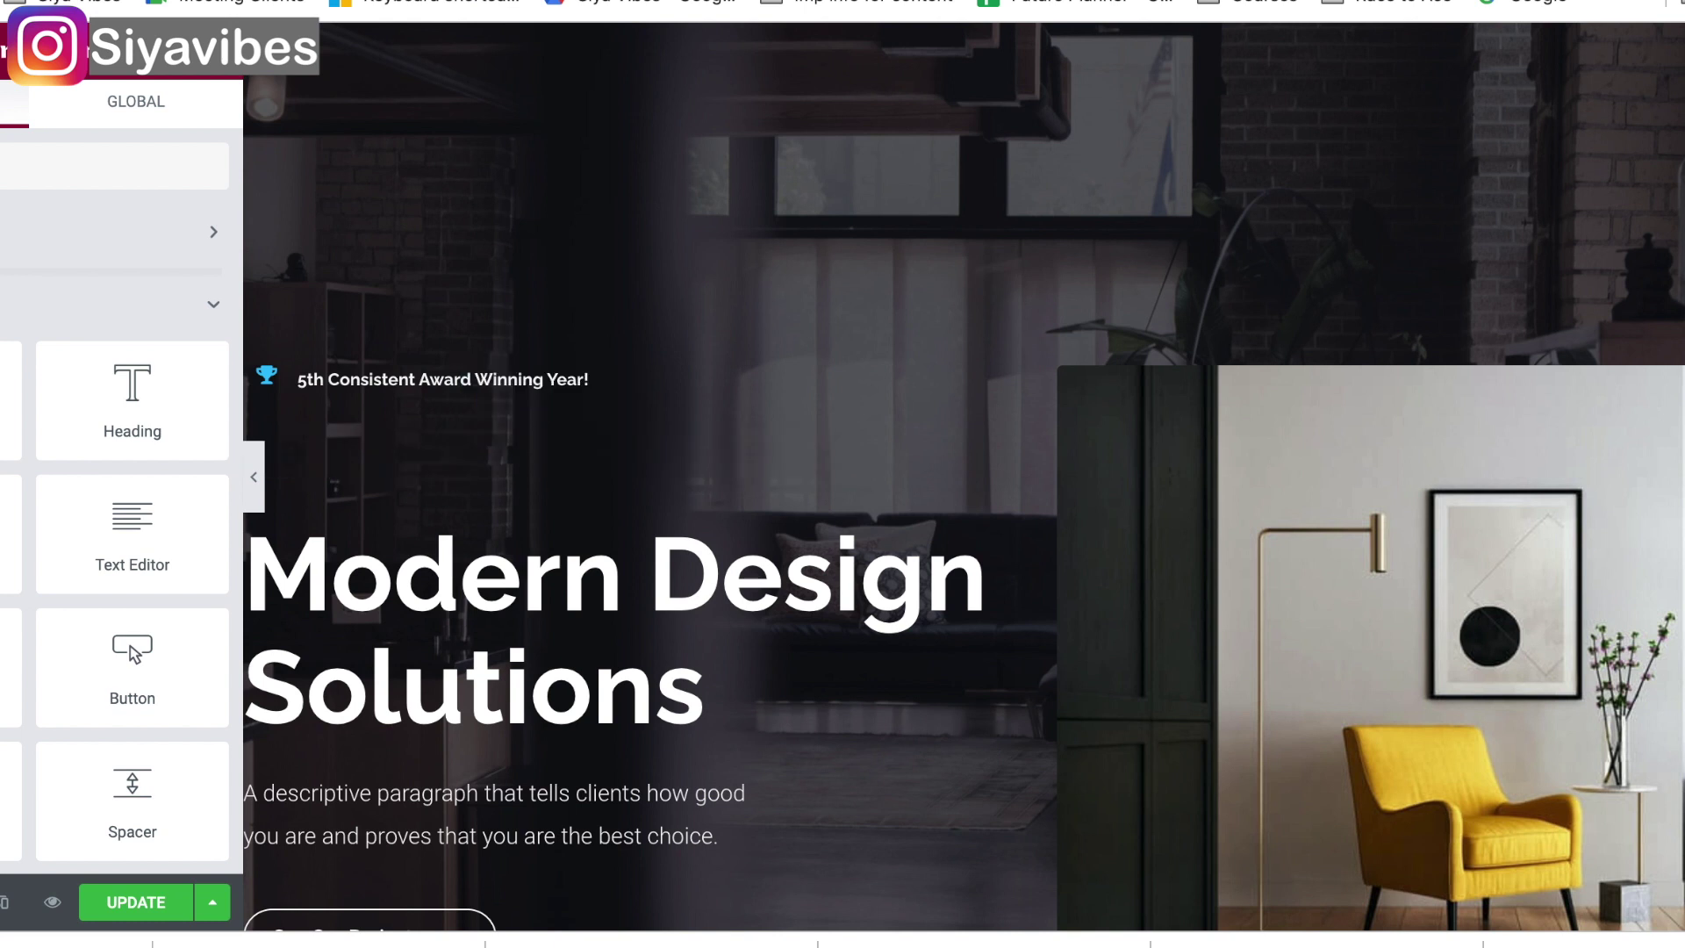
left_click(741, 483)
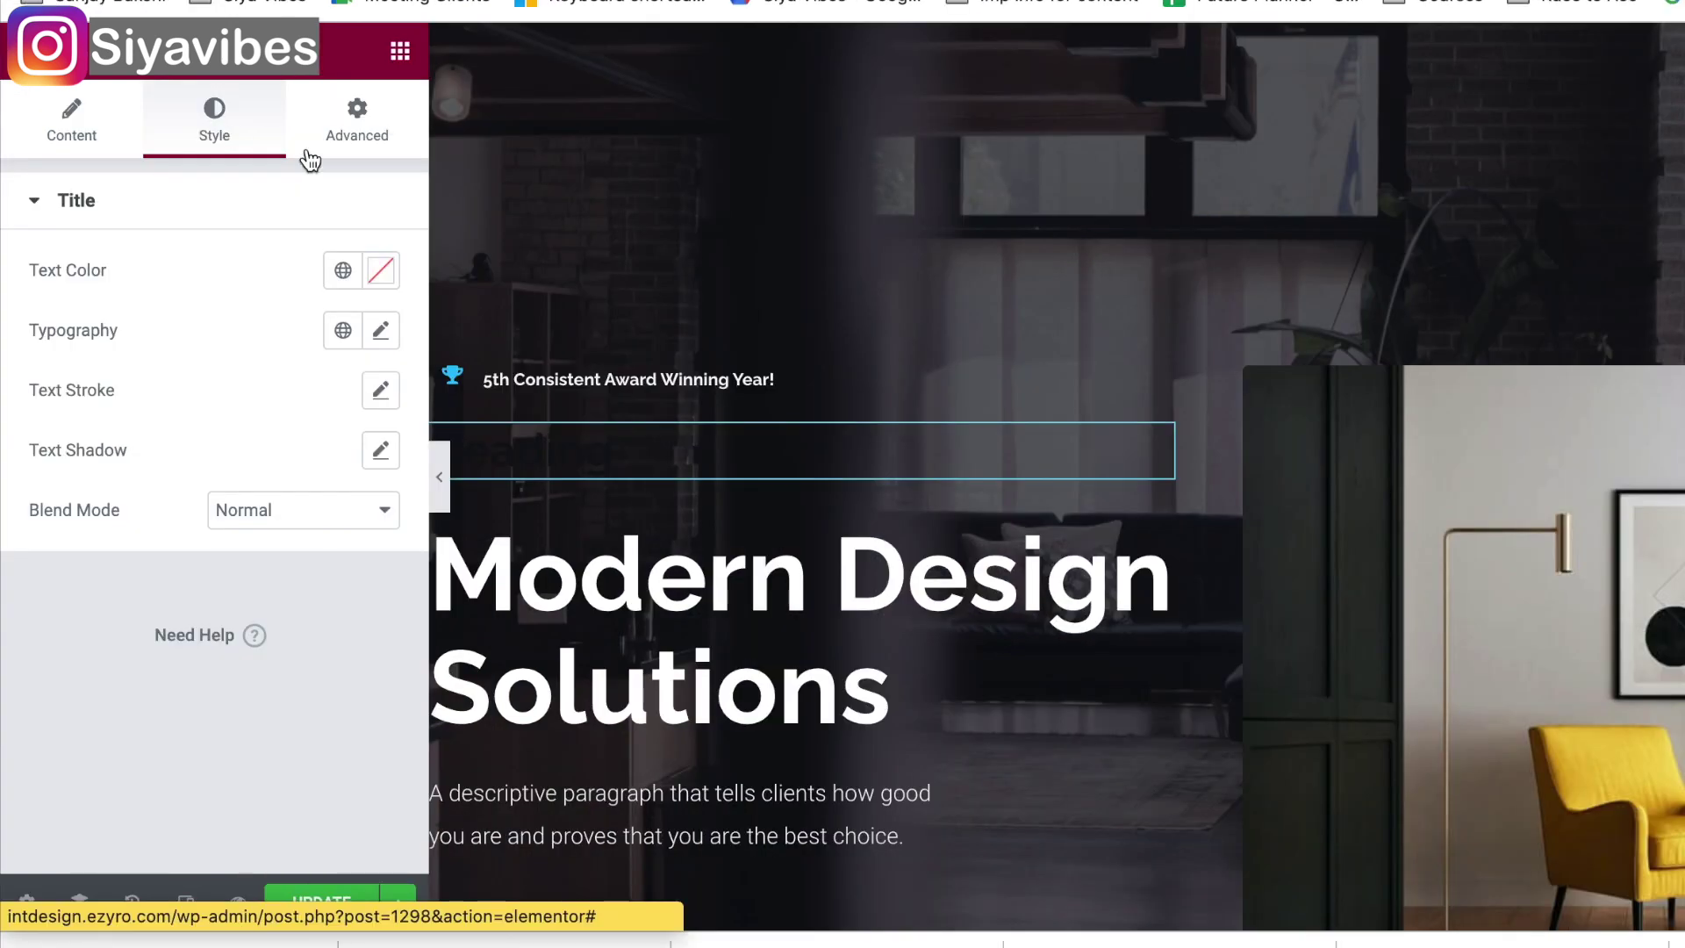
Step: Set the new heading's text color to the yellow-green #C4DA2C
left_click(380, 279)
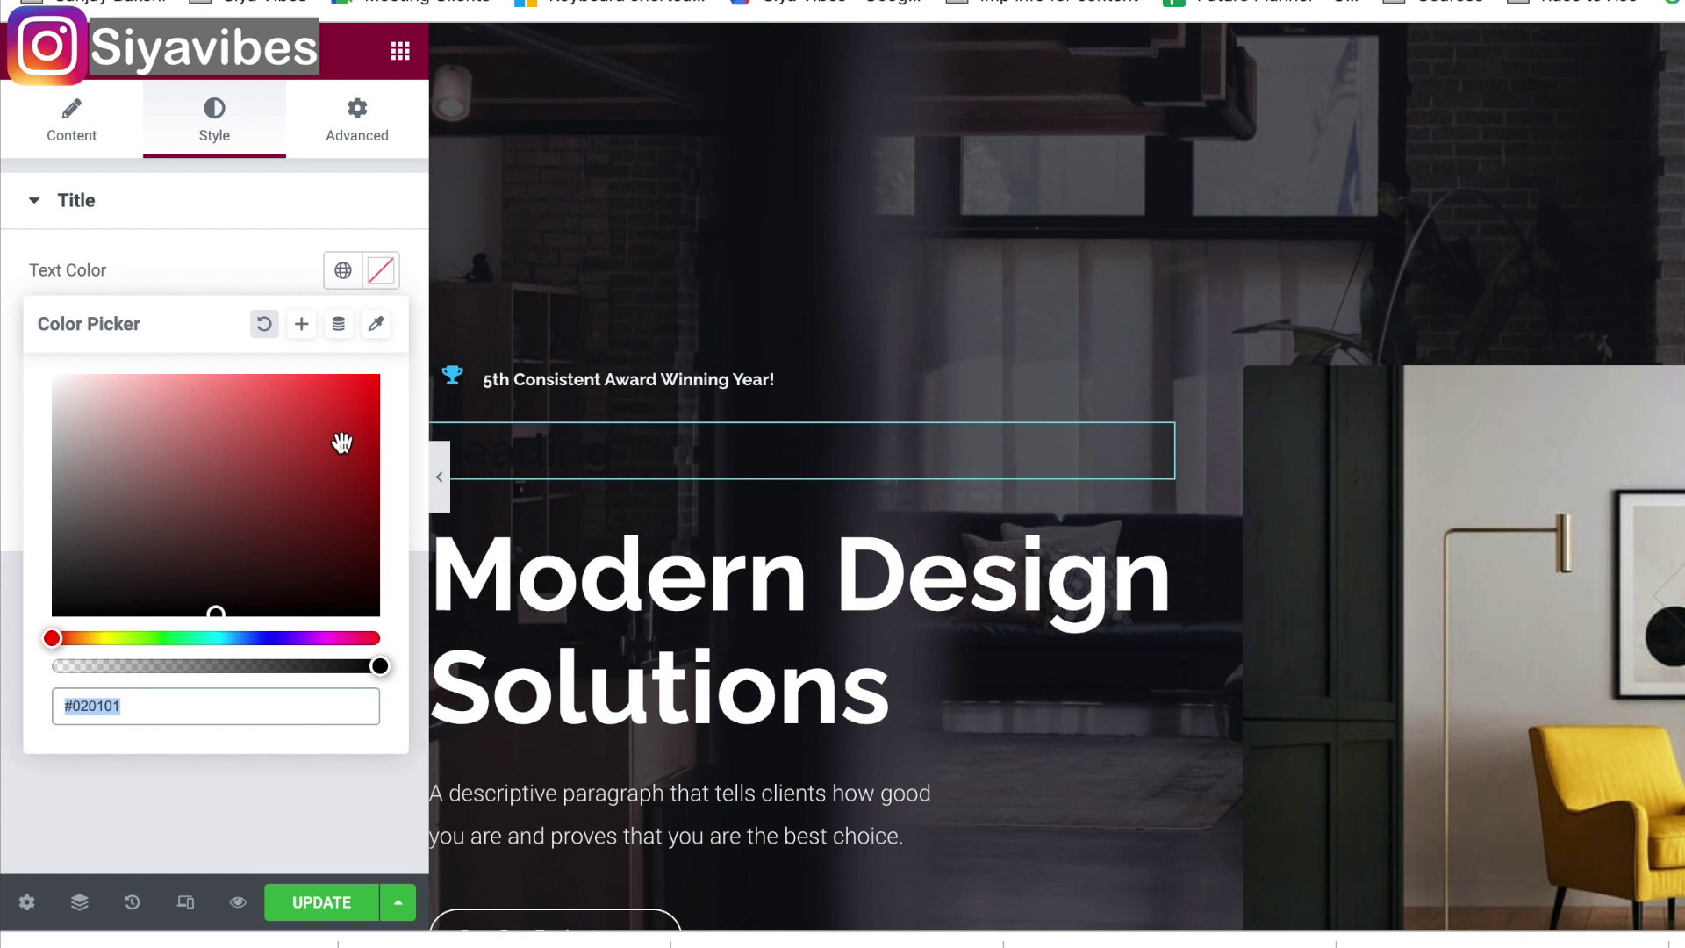
left_click(343, 440)
left_click(351, 404)
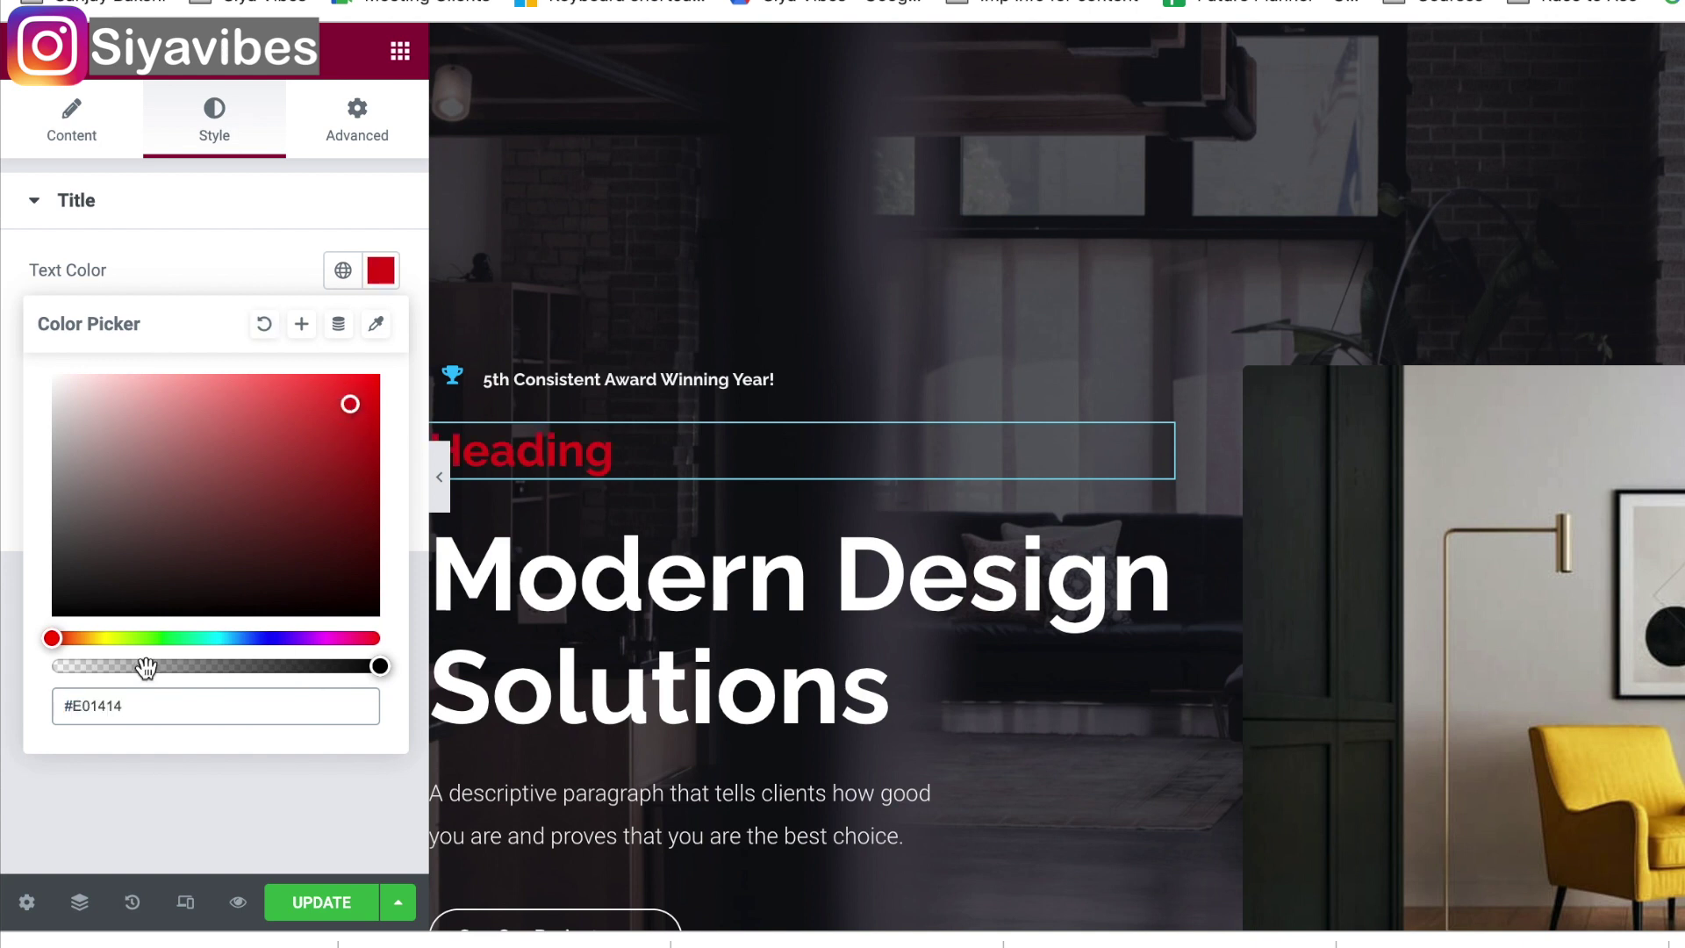
left_click(115, 638)
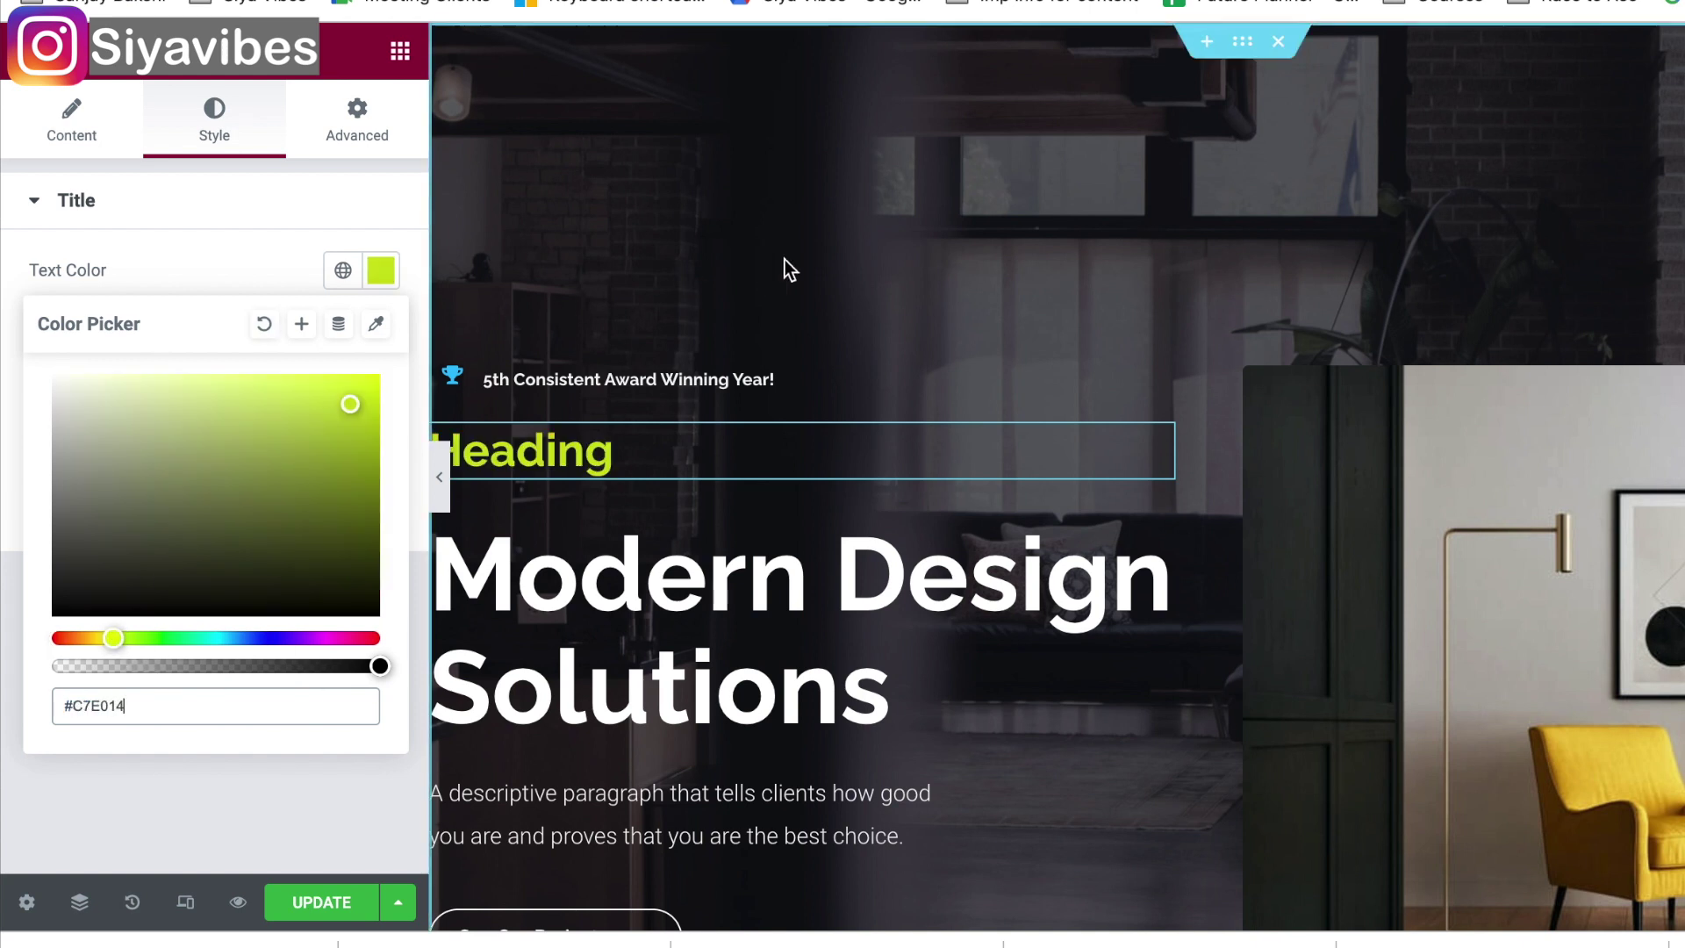
left_click(371, 457)
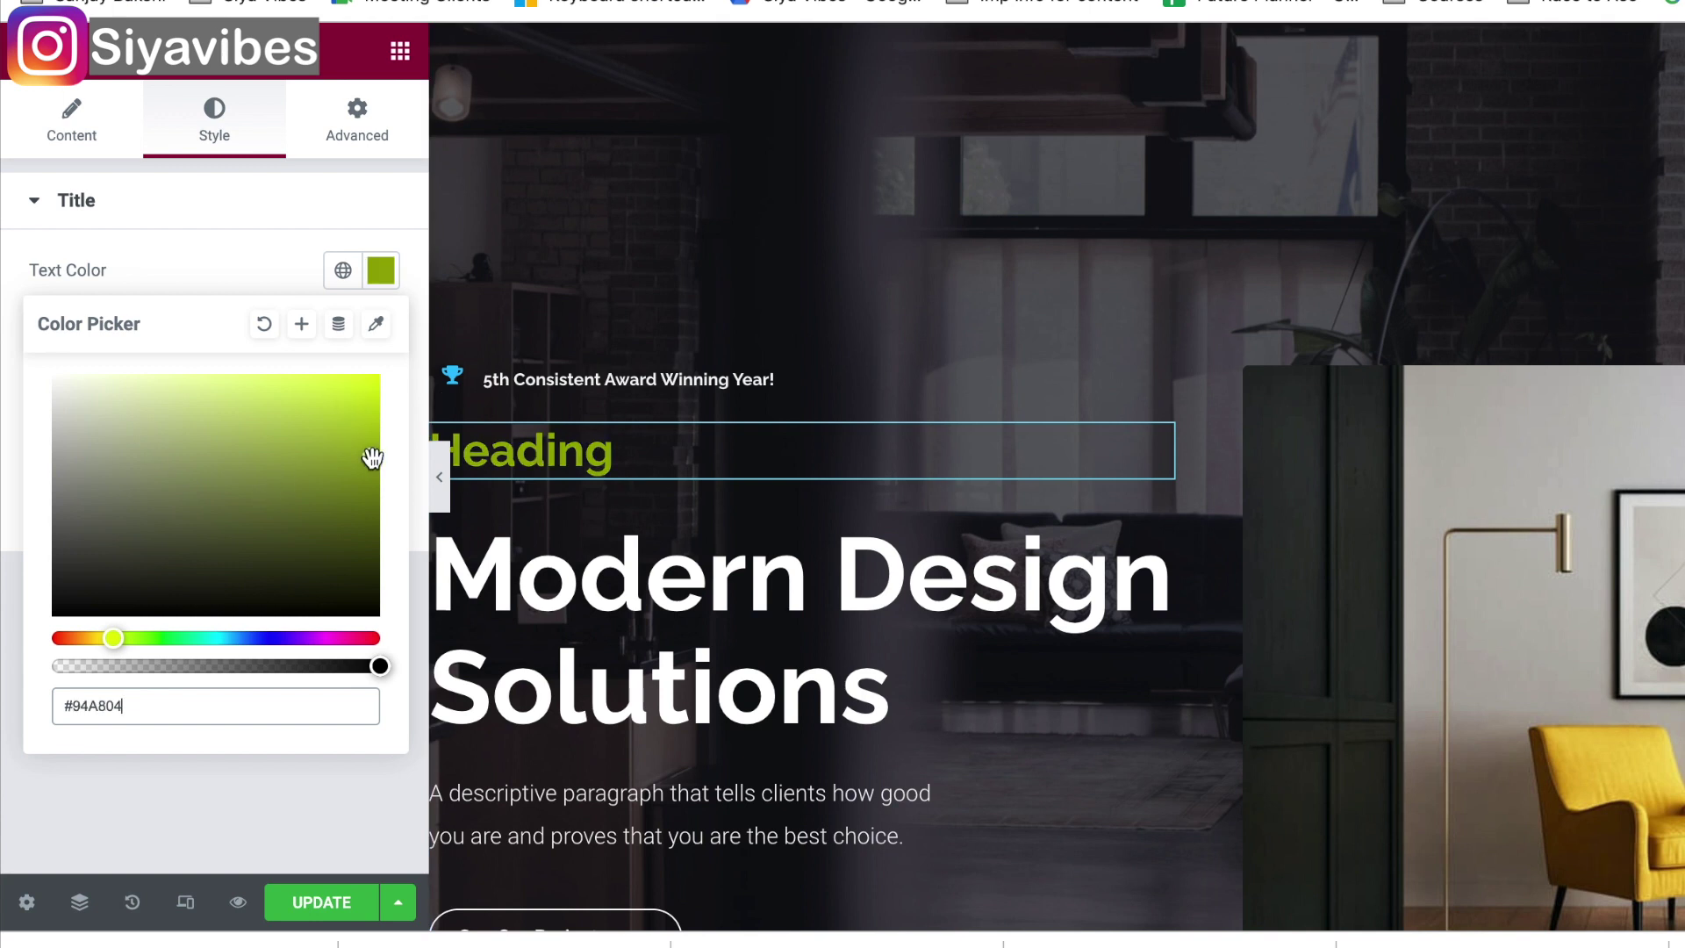
left_click(255, 448)
left_click(279, 414)
left_click(313, 410)
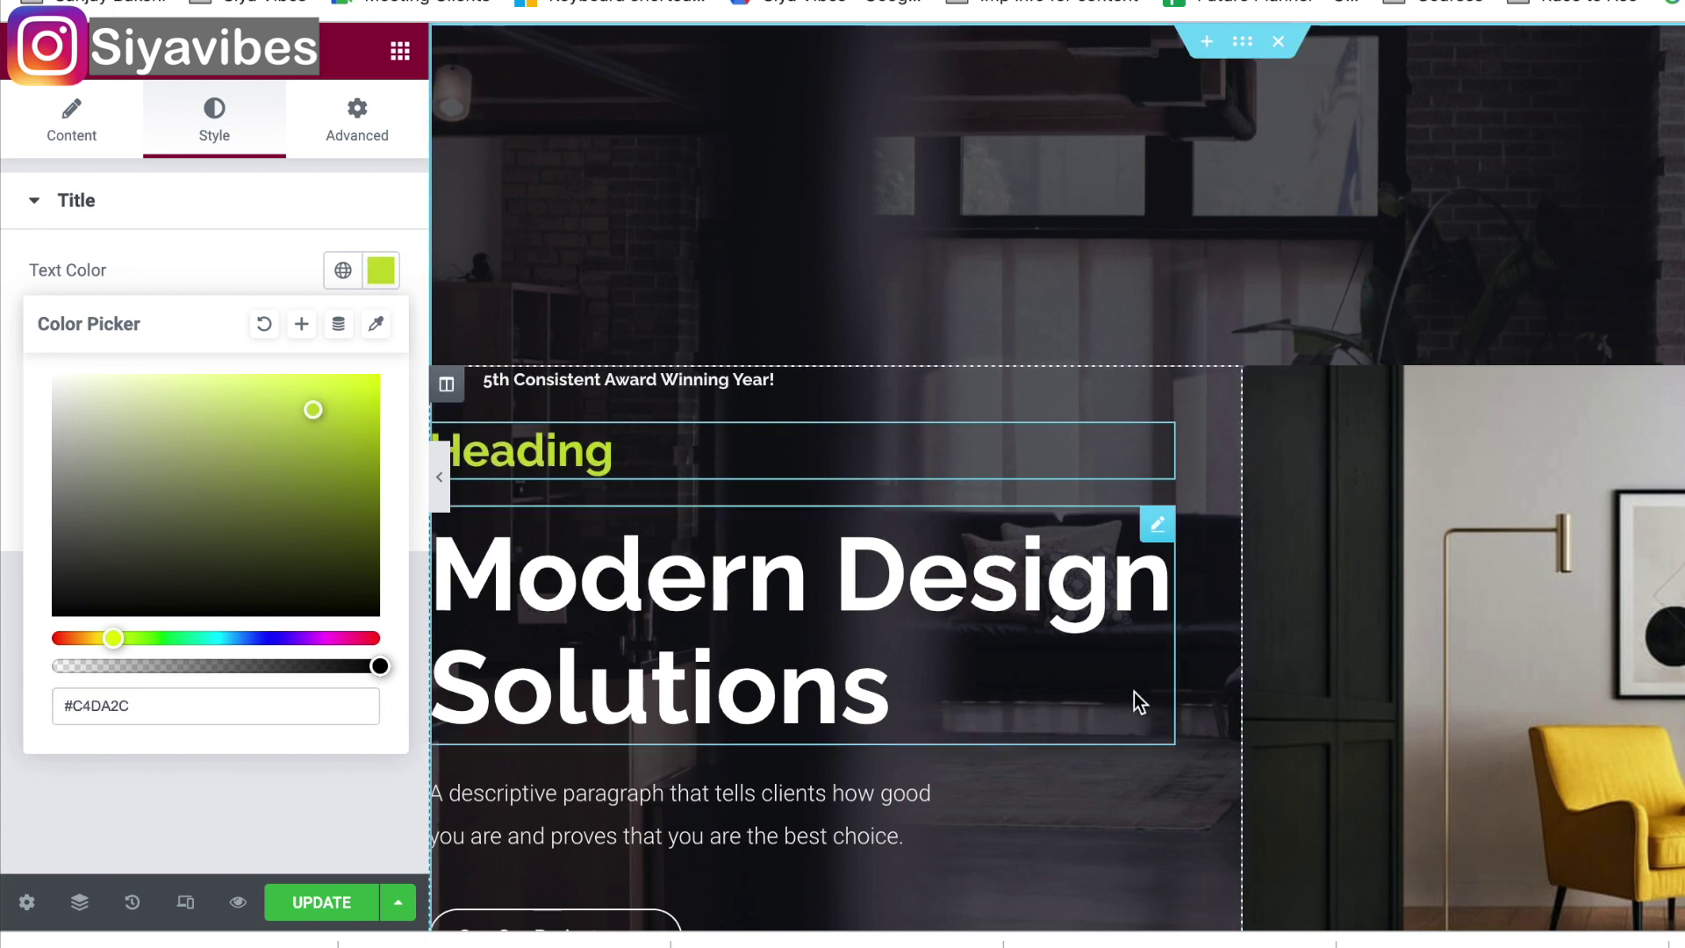
Step: Upload five pictures to the media library and replace the hero's yellow armchair image with the uploaded living room picture titled 4
scroll(1522, 477, "down", 3)
left_click(1518, 470)
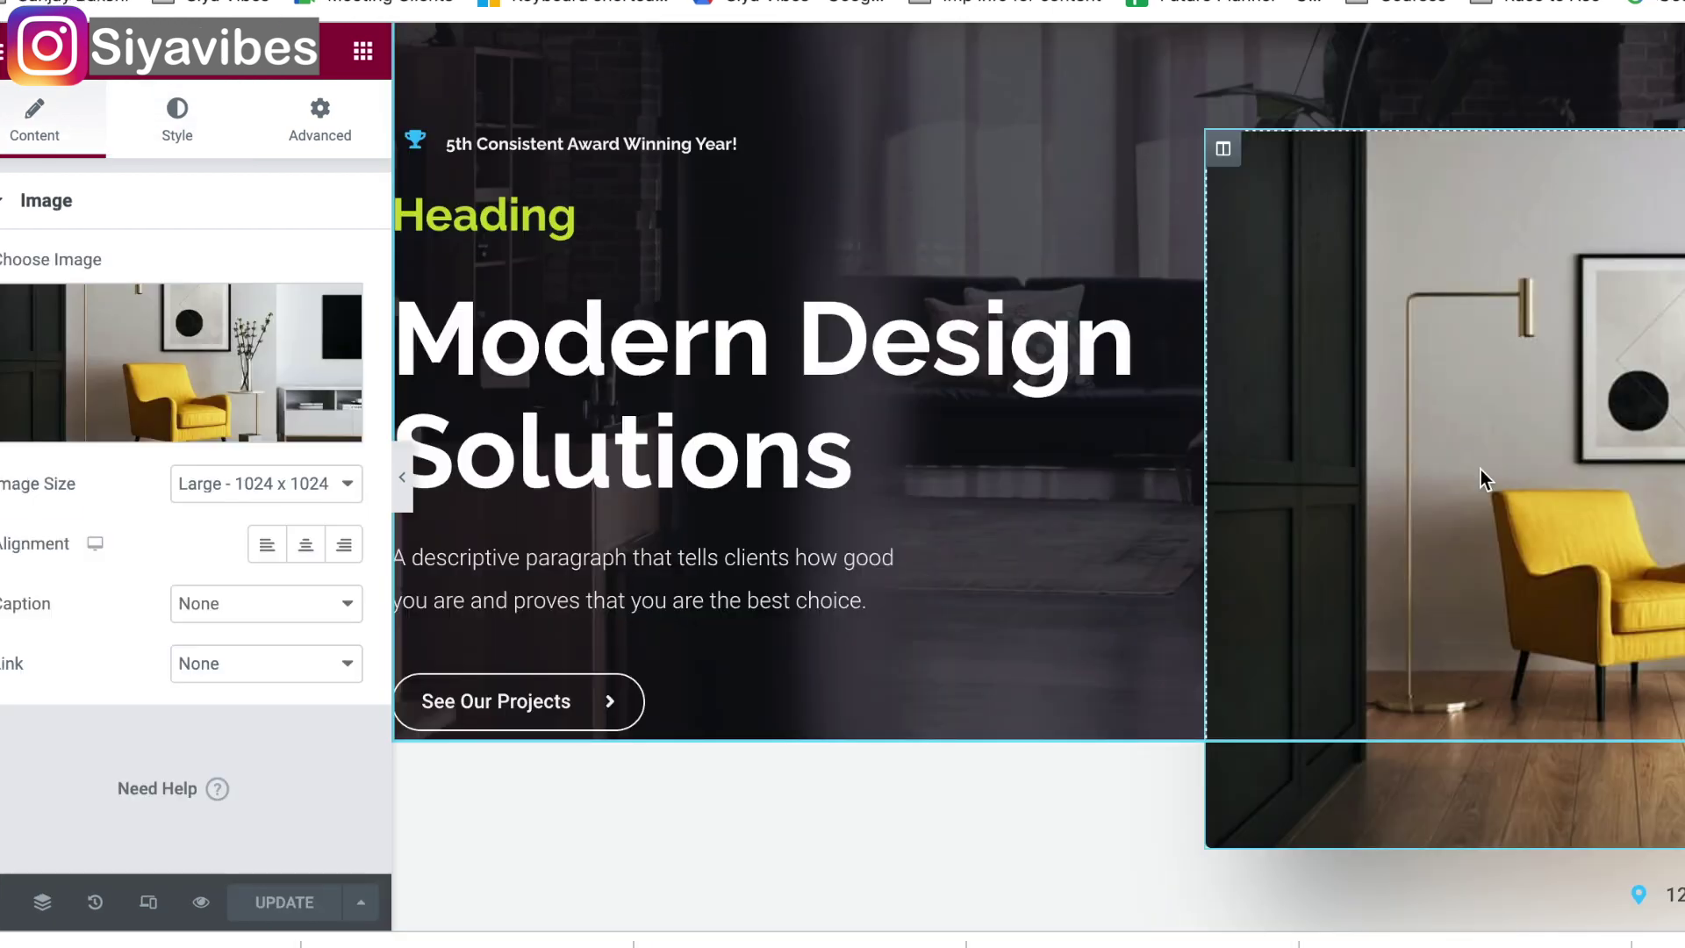
mouse_move(68, 399)
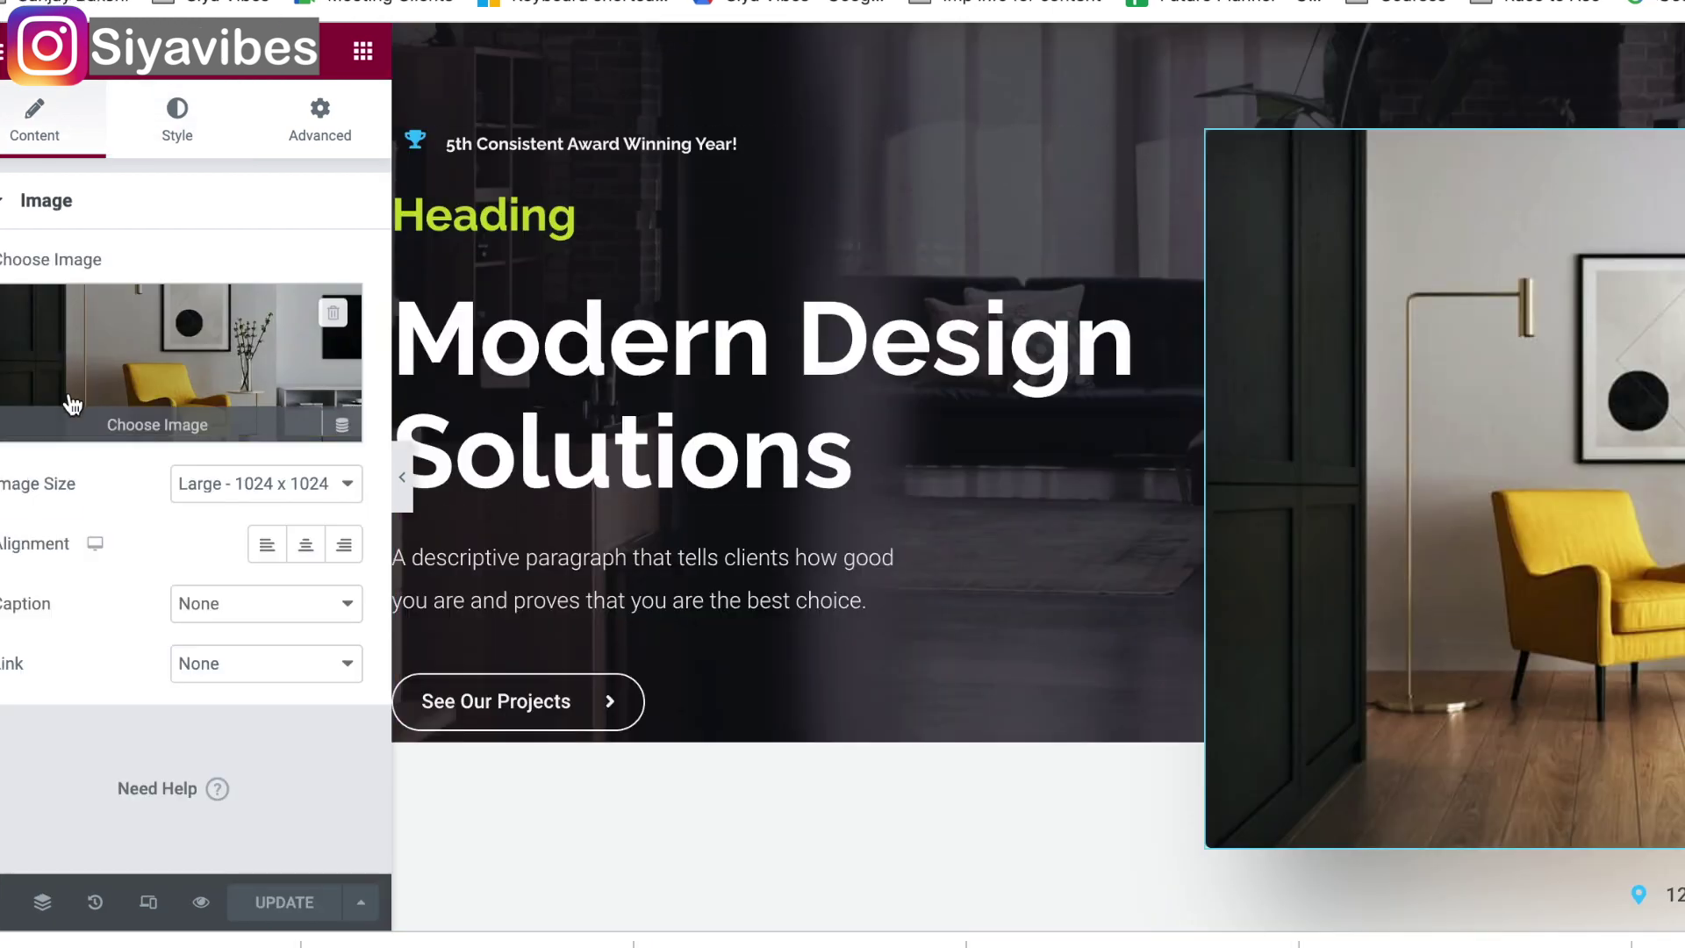
left_click(92, 443)
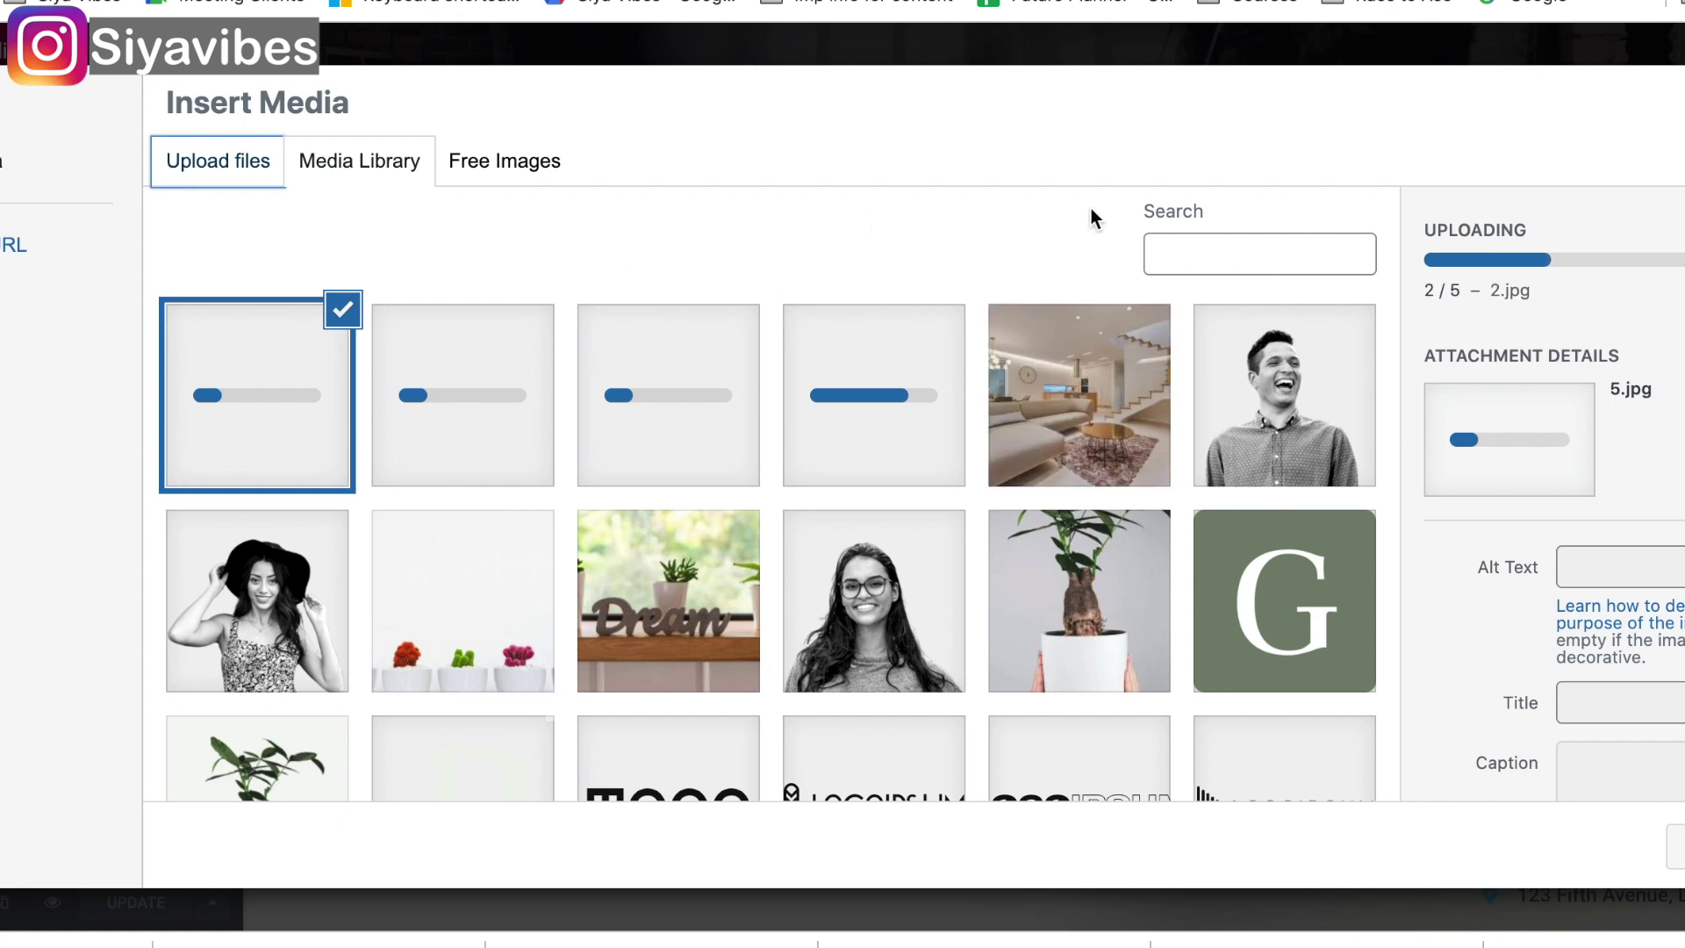
left_click(457, 408)
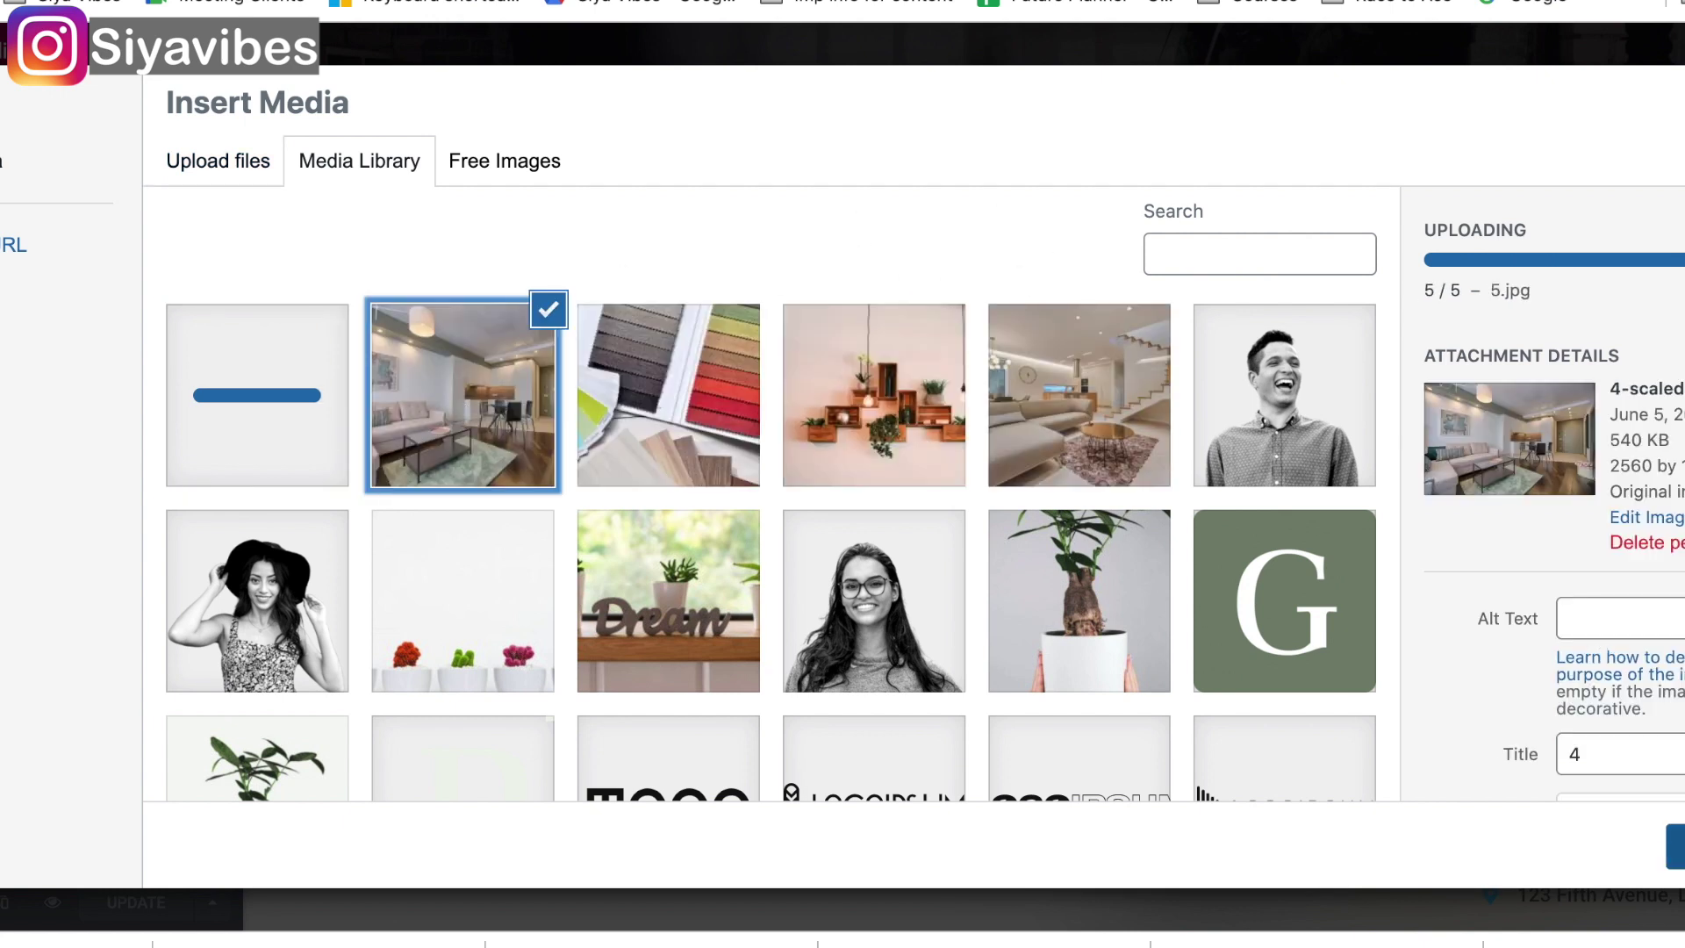
left_click(1674, 846)
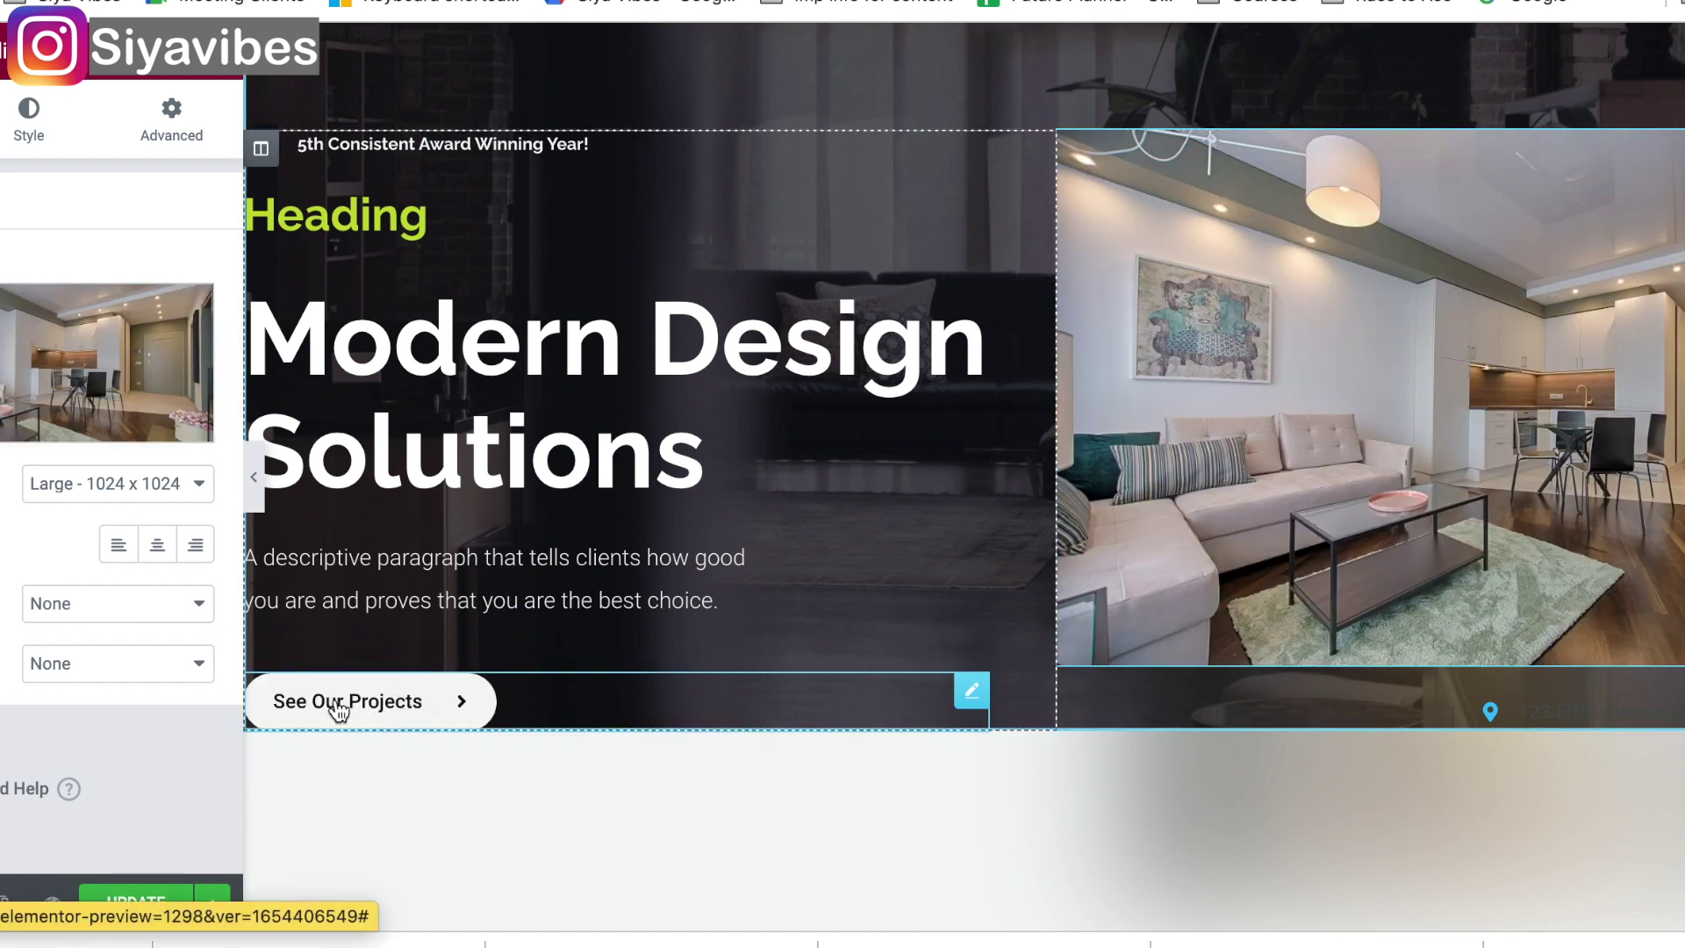
Step: Replace the hero's descriptive paragraph with "My interior design website!!"
left_click(645, 597)
left_click_drag(774, 602, 487, 581)
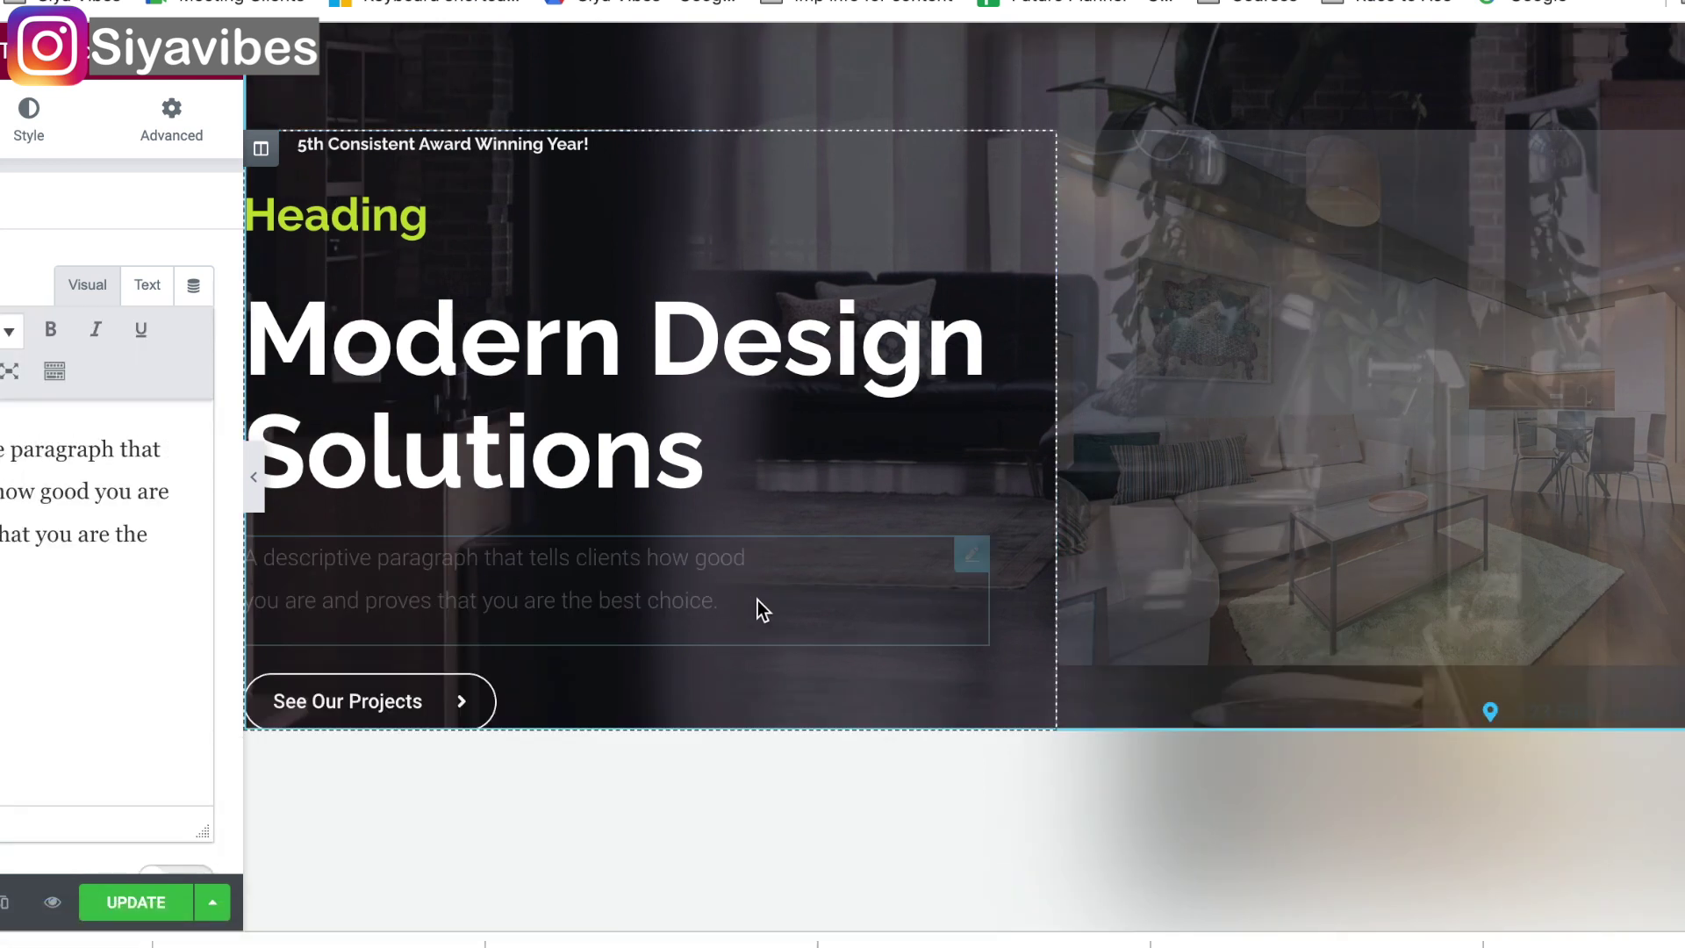
key("ctrl+a")
type("My interior design websi")
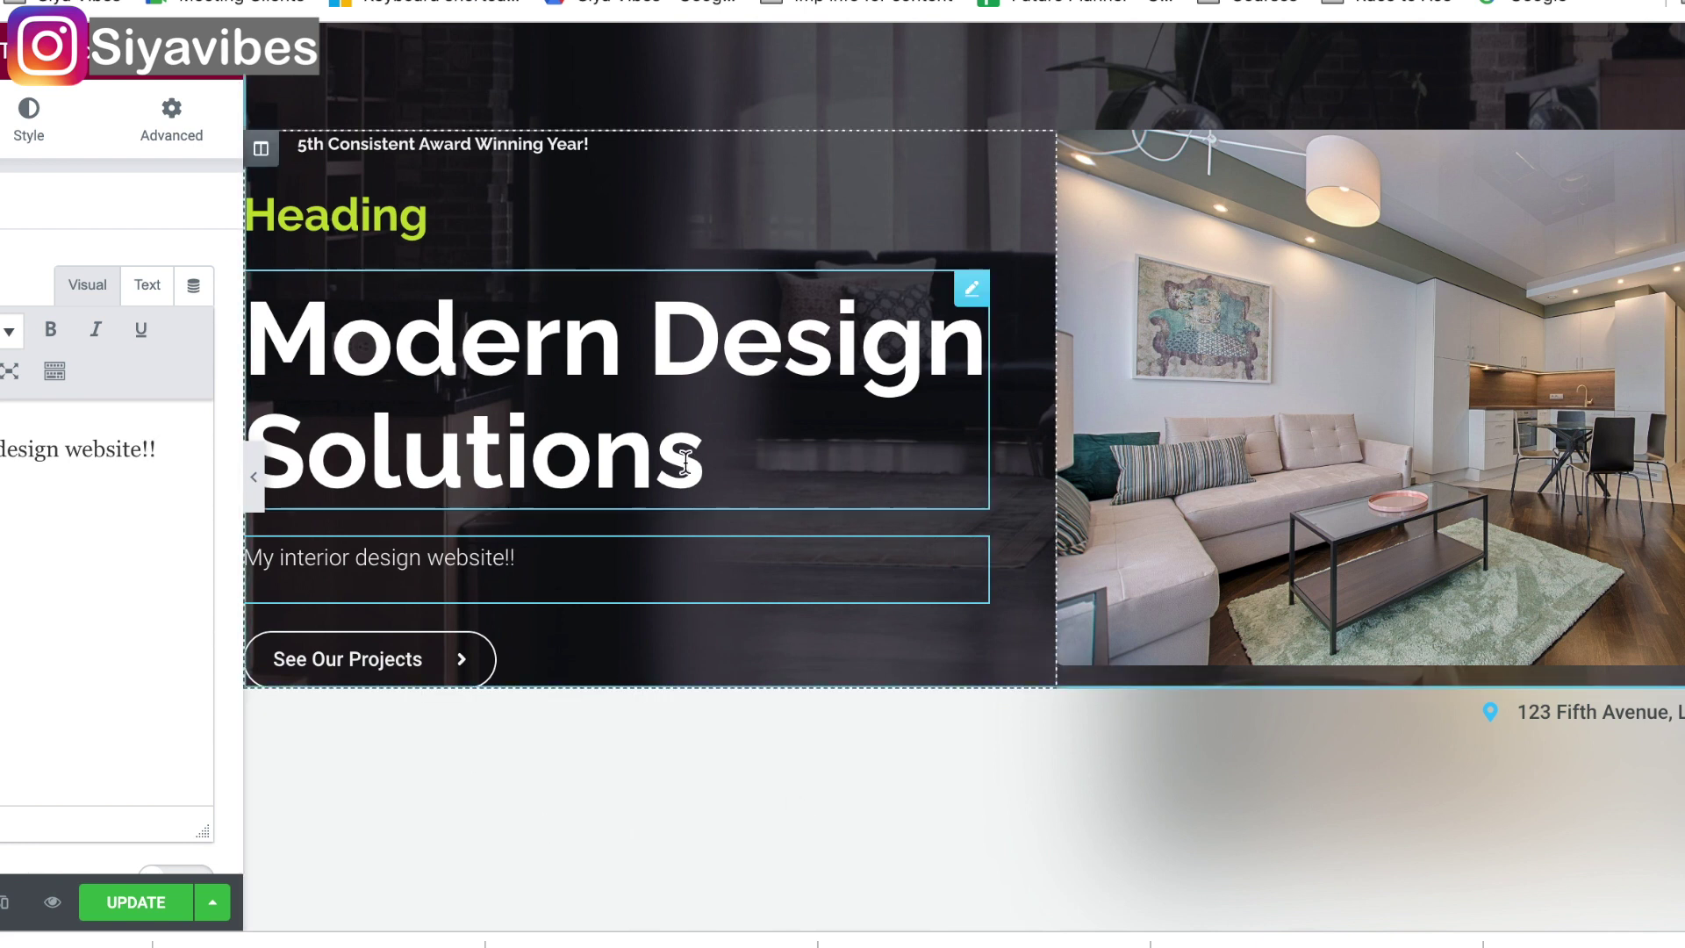
Step: Change the hero's main title to "Int Design"
left_click(724, 461)
key("ctrl+a")
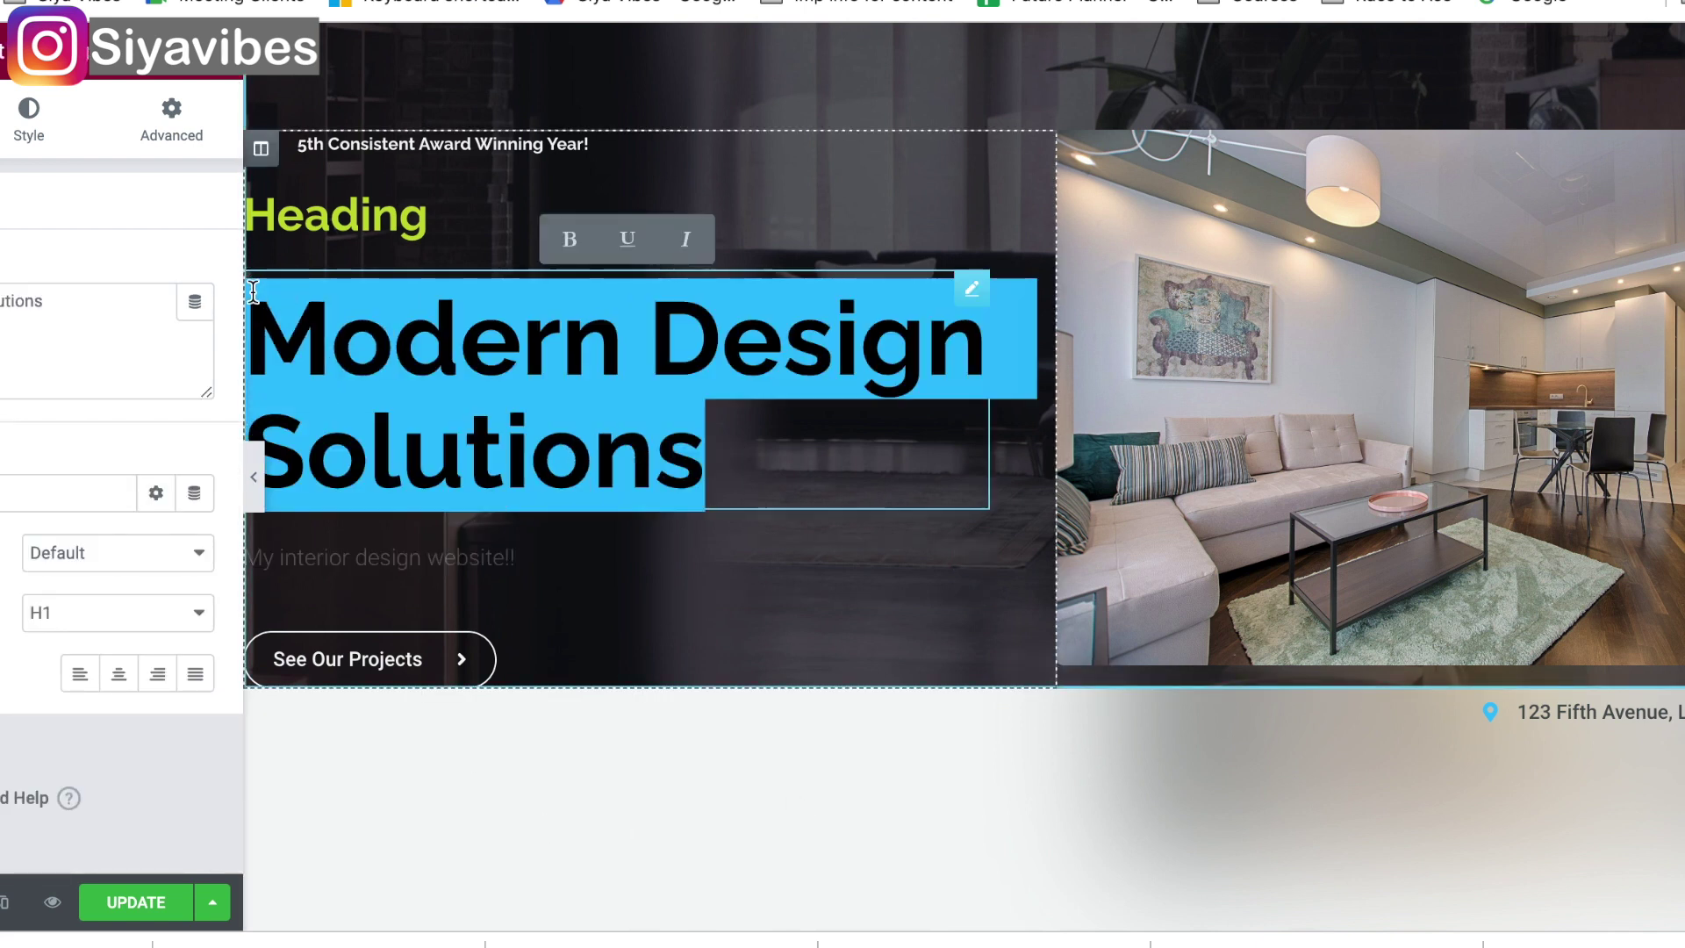
type("Int")
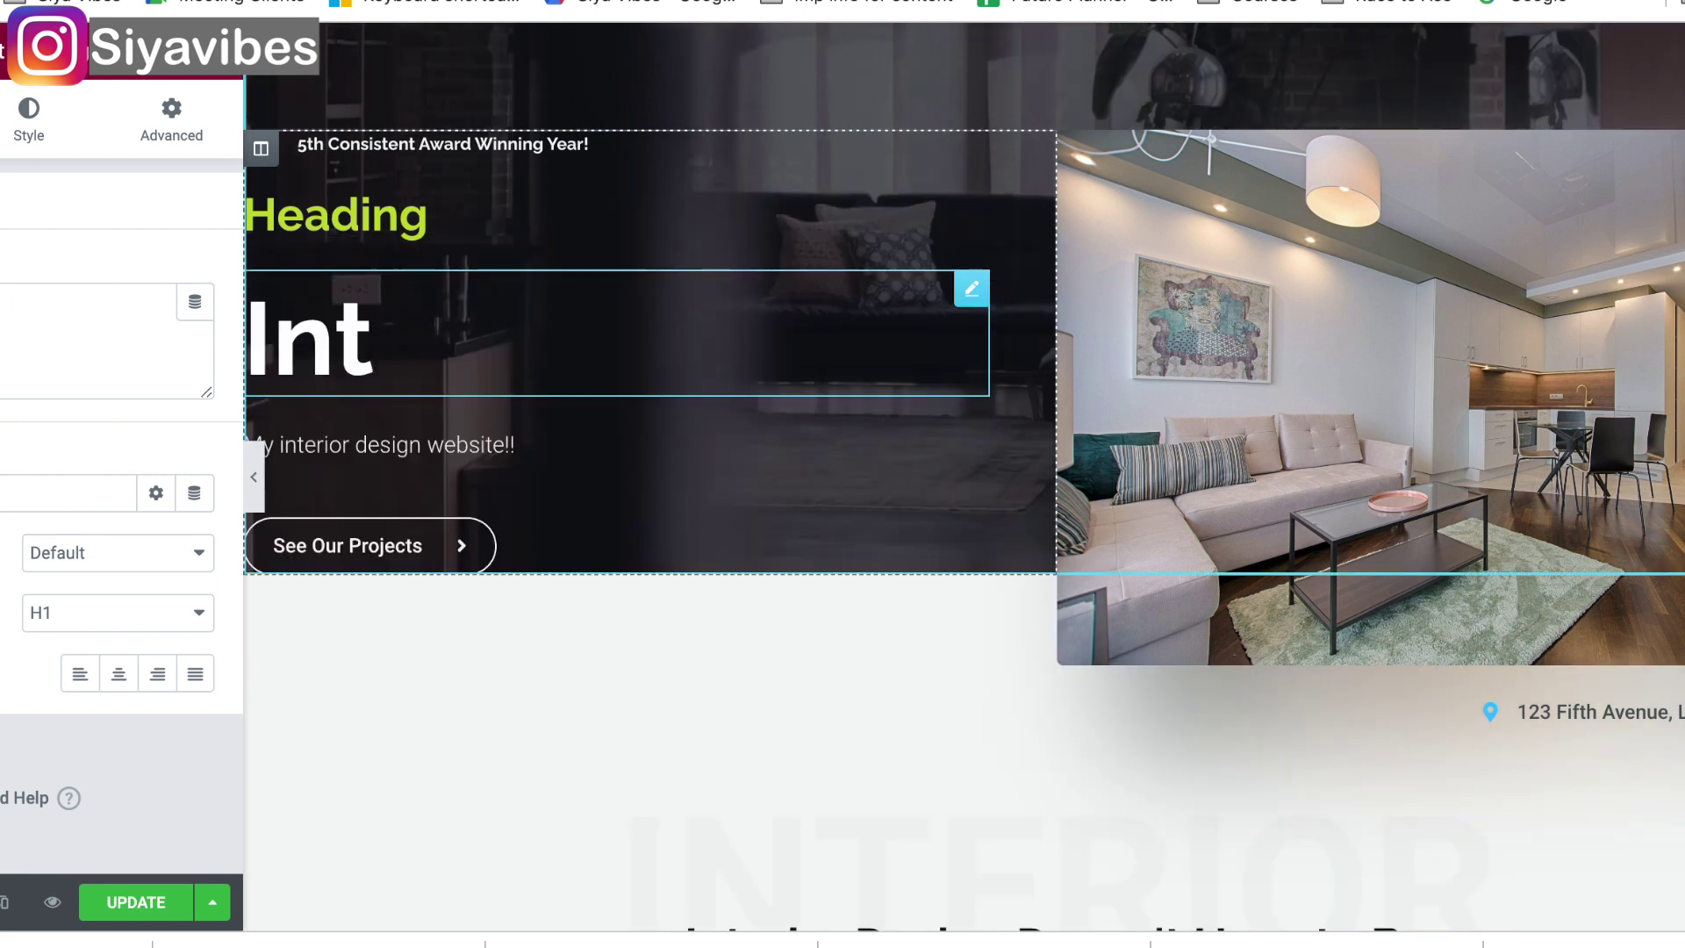
type(" Design")
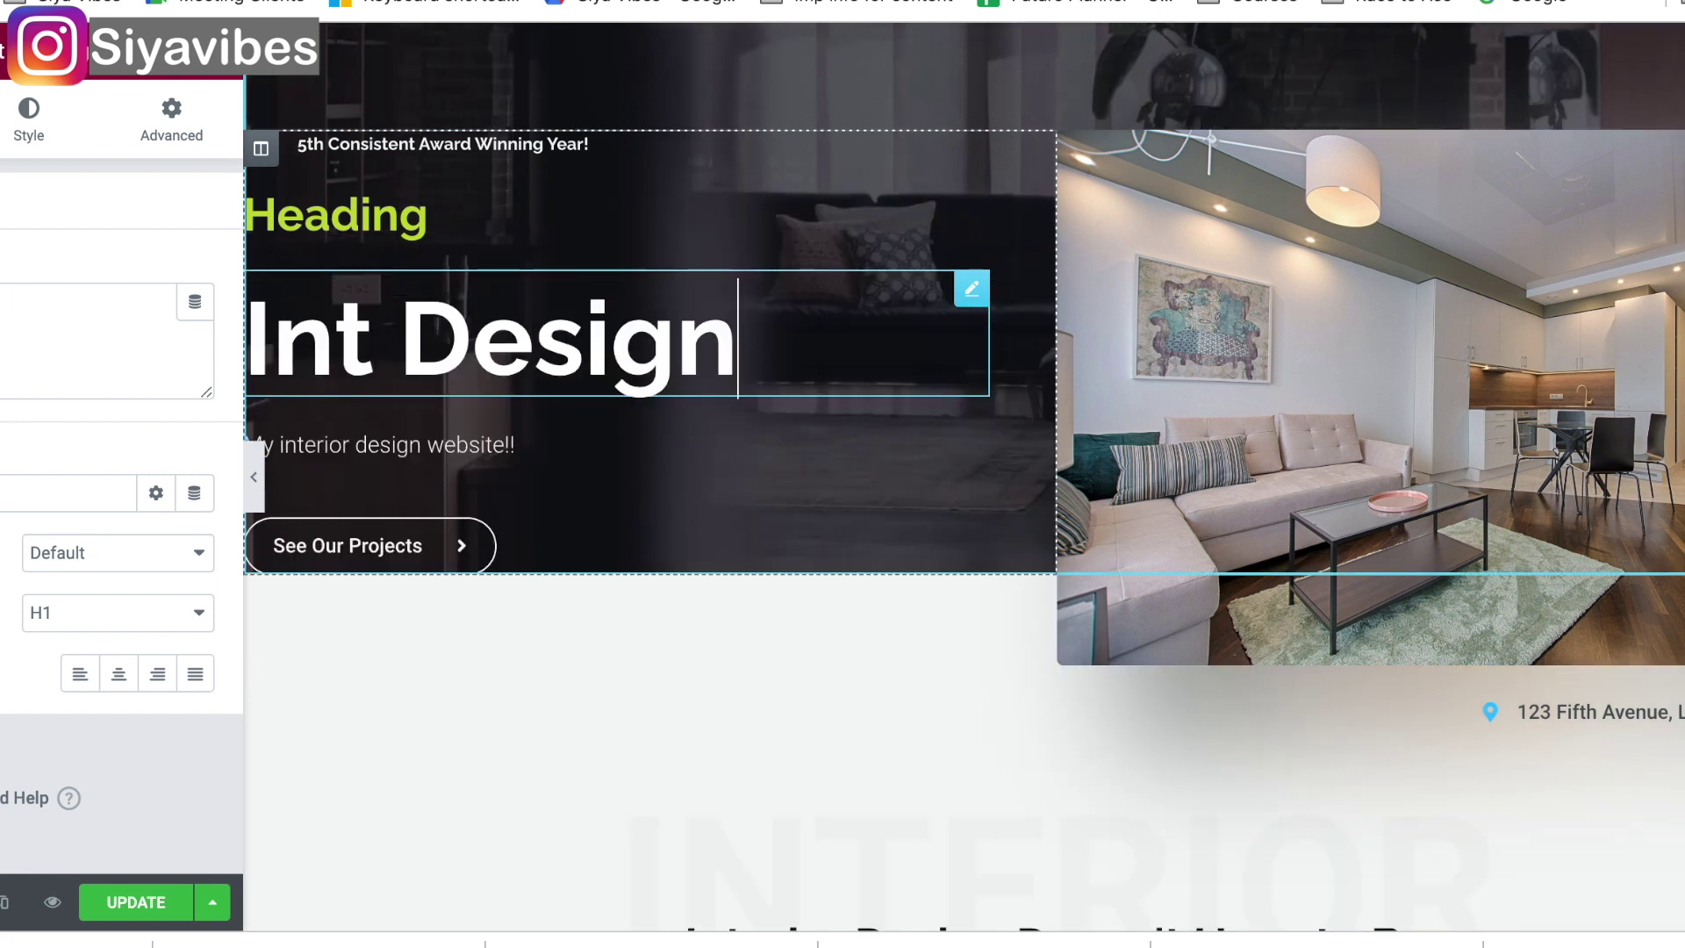
Step: Look through the remaining homepage sections and their element settings, including the structure options for a new section and the available widgets
scroll(741, 779, "down", 4)
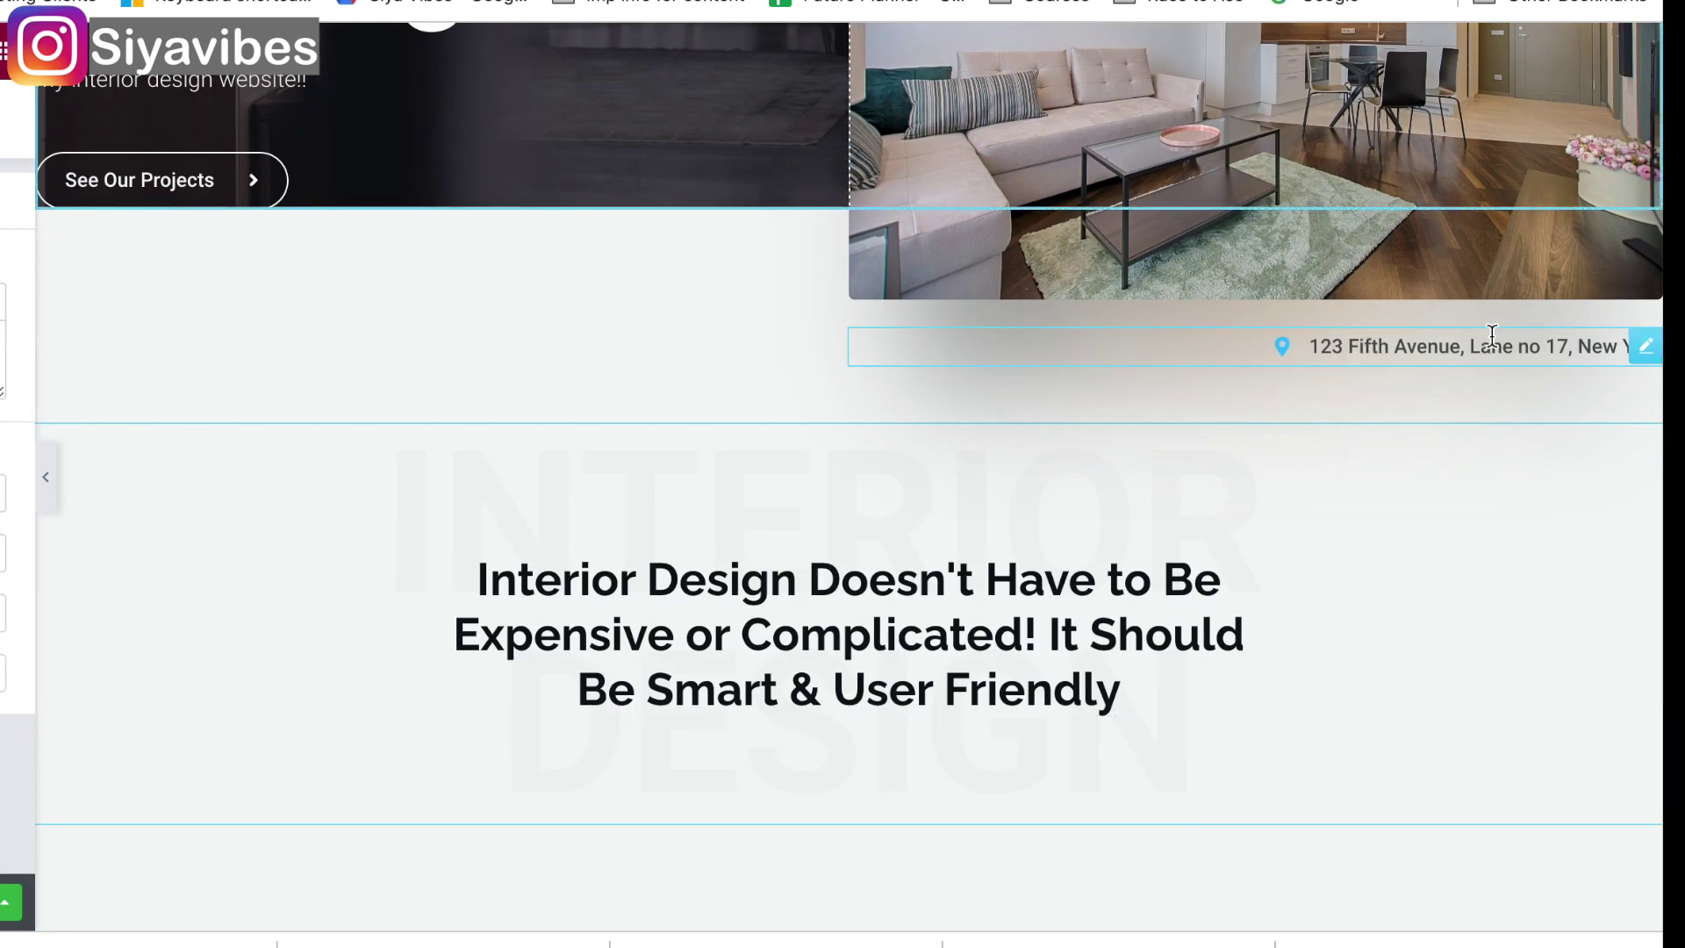
left_click(1644, 349)
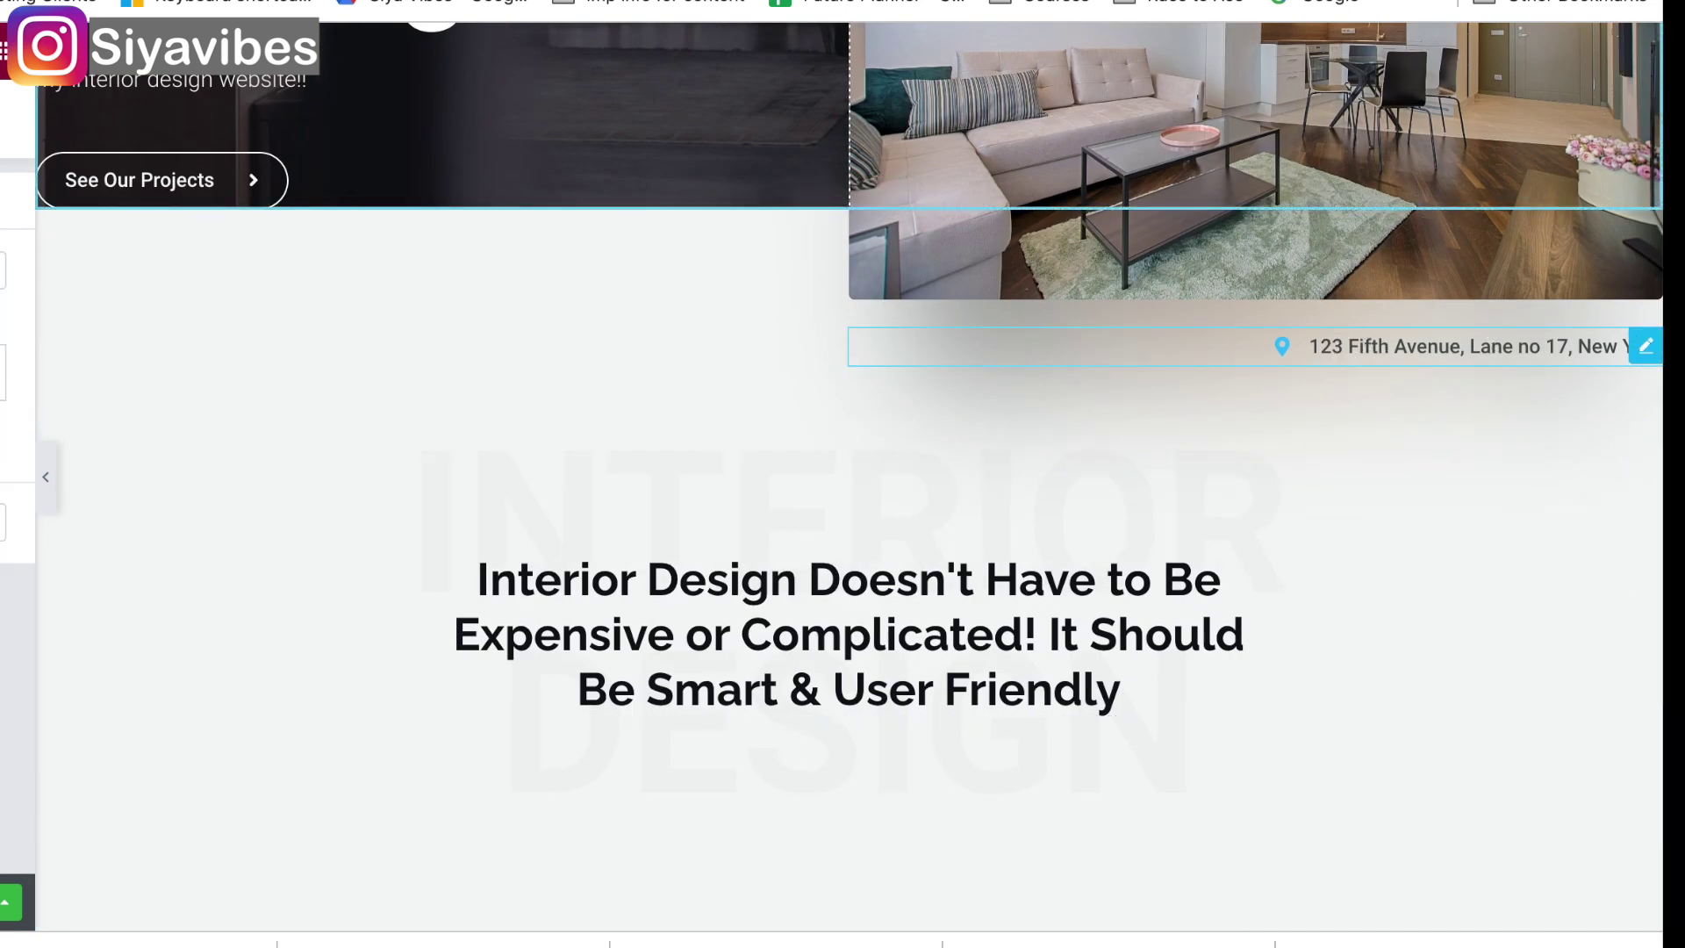
scroll(803, 254, "down", 5)
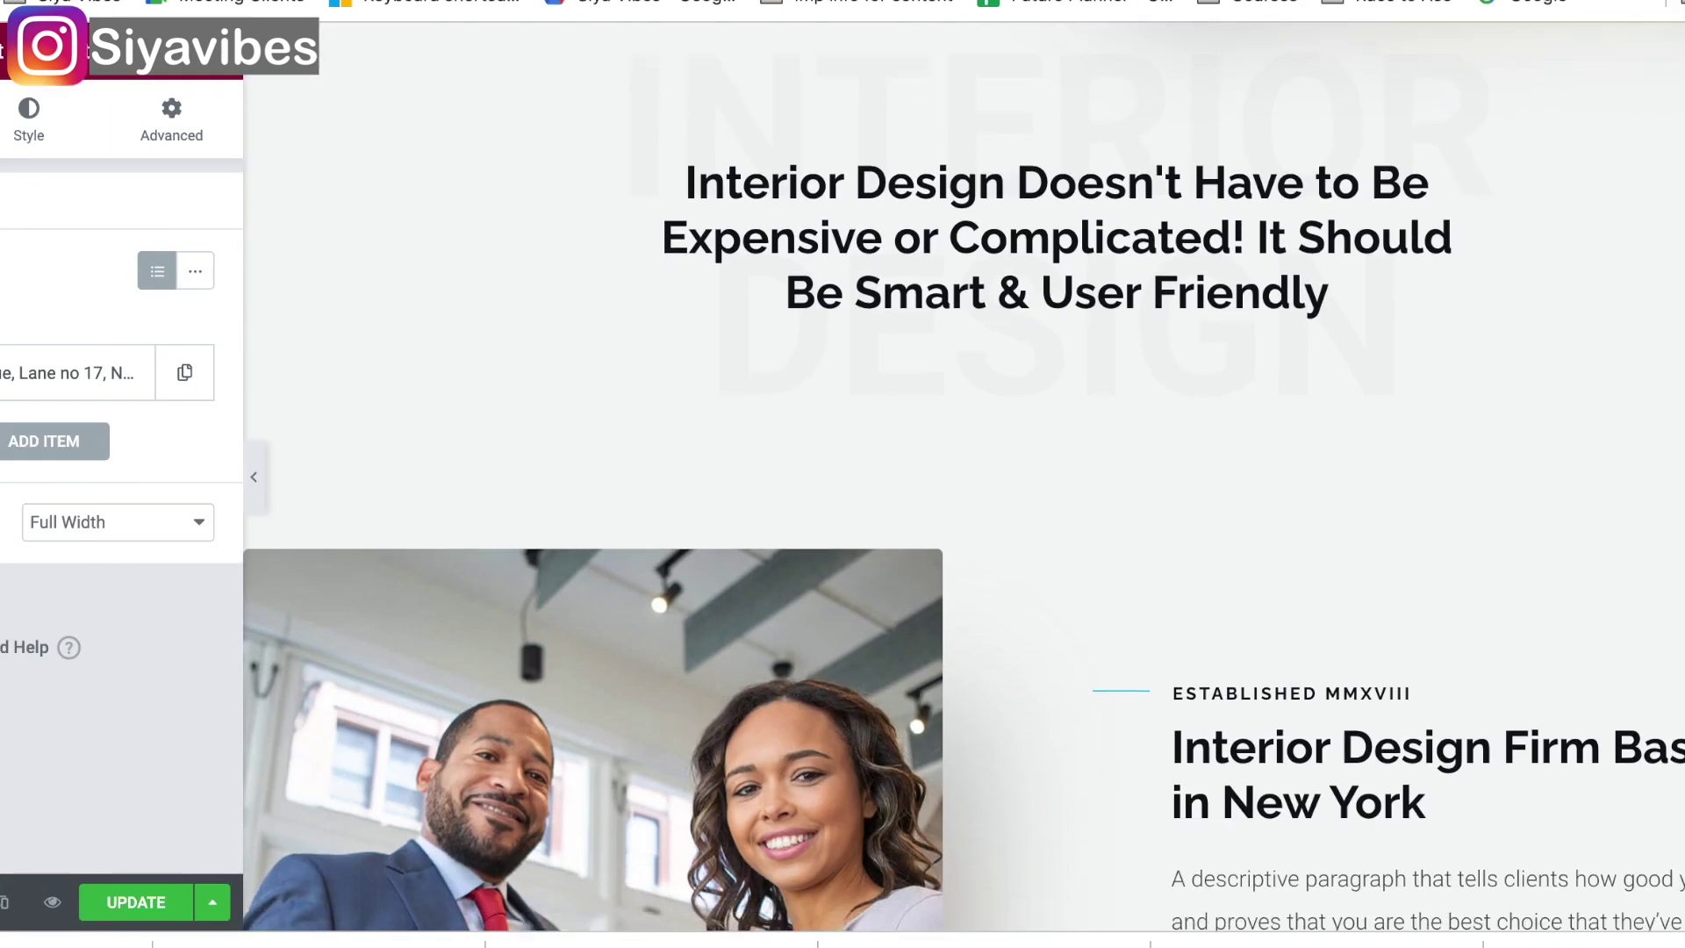
scroll(1471, 389, "down", 7)
left_click(1471, 389)
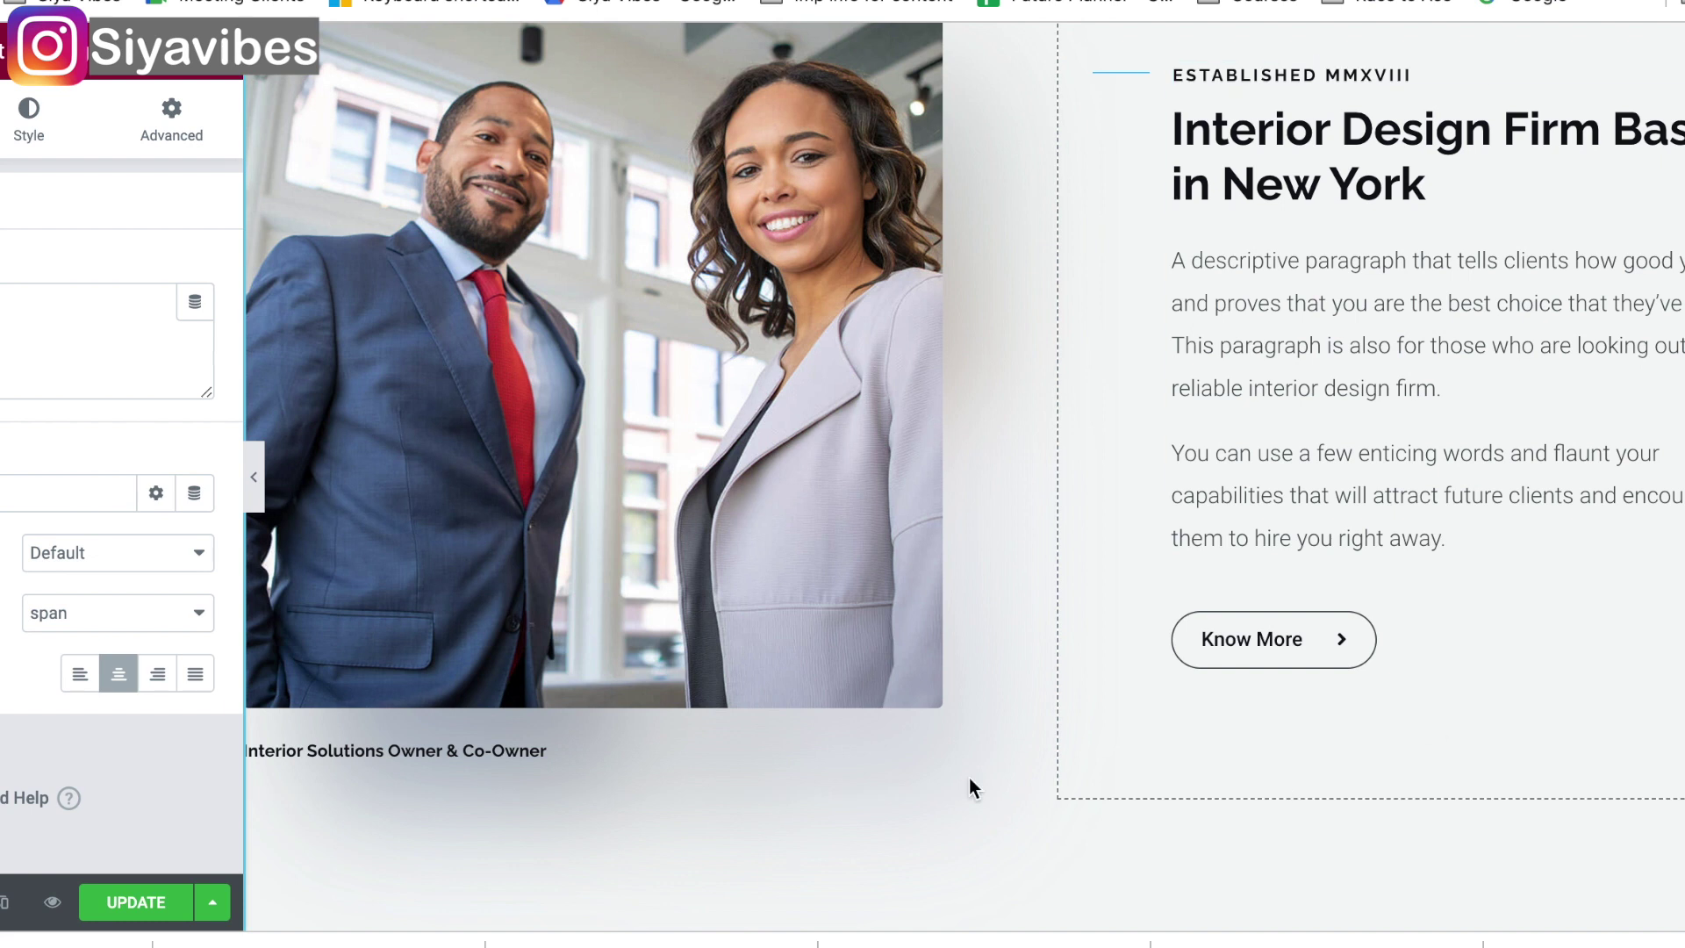
scroll(871, 729, "down", 3)
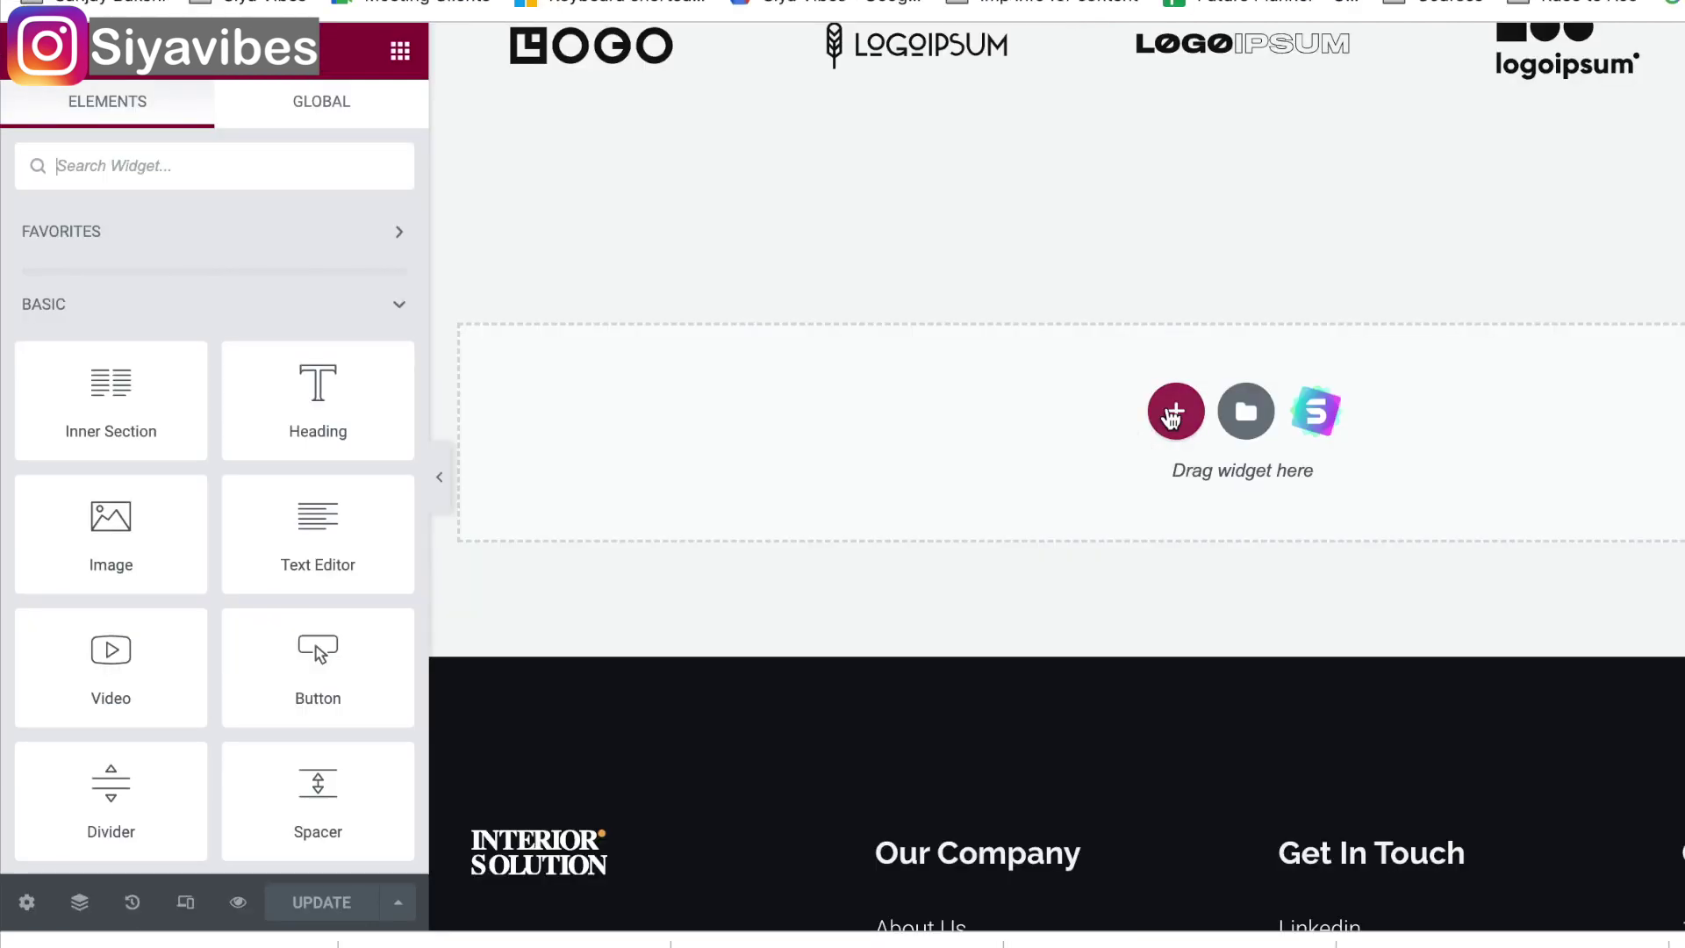
left_click(1176, 413)
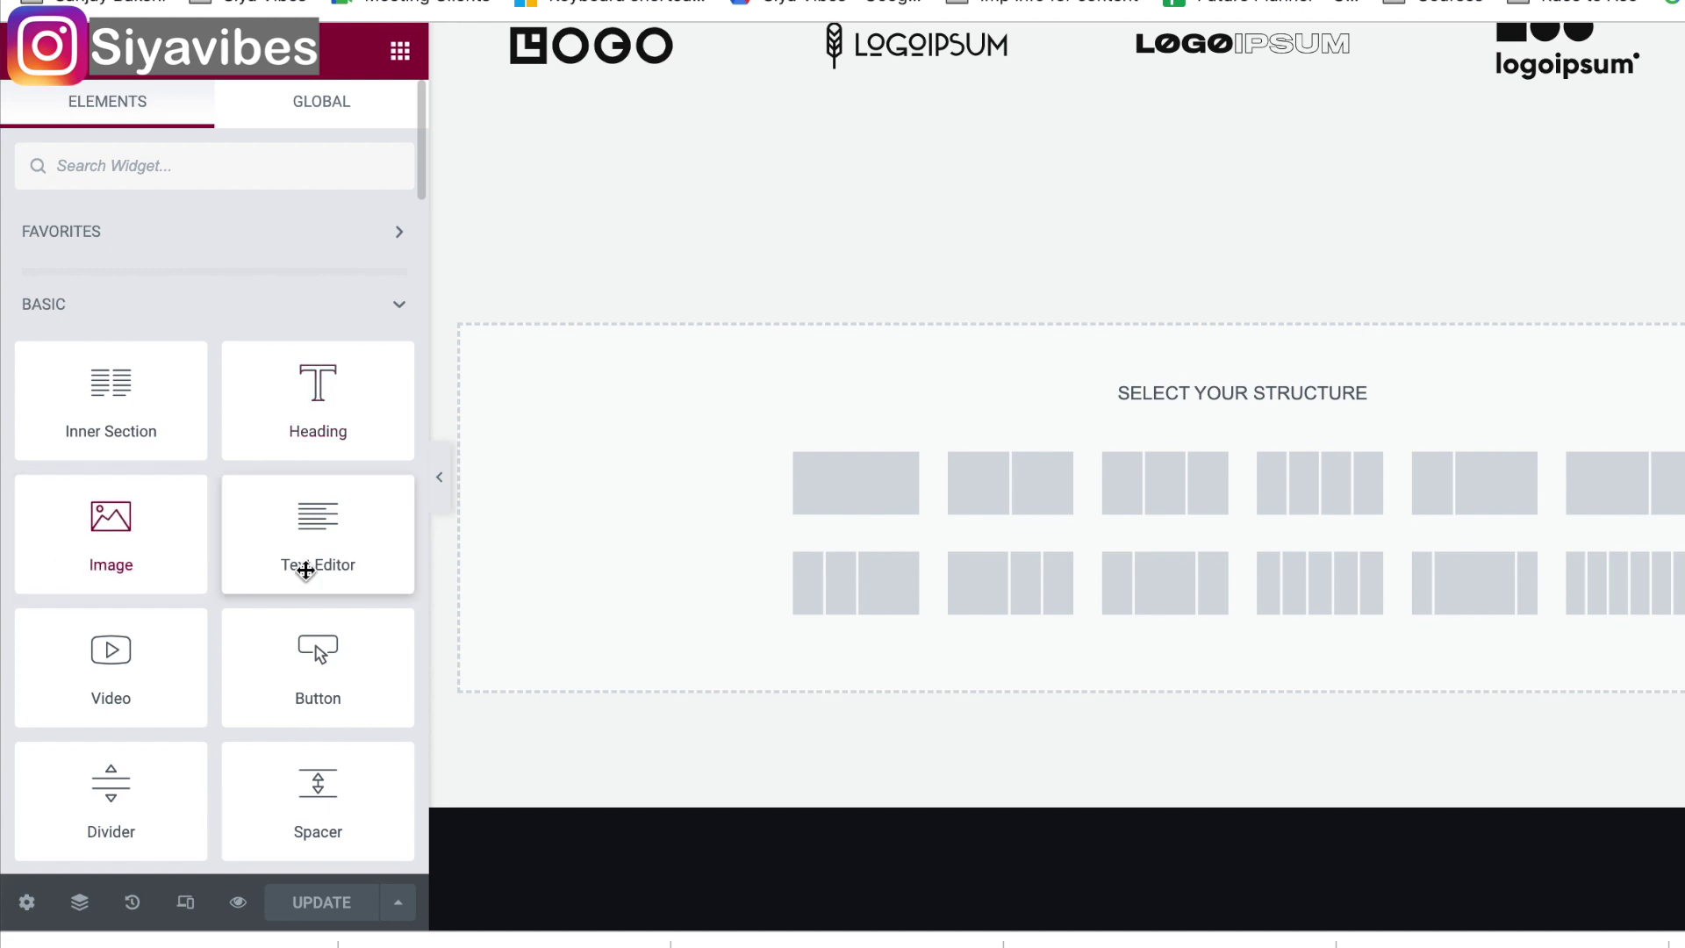
scroll(218, 798, "down", 20)
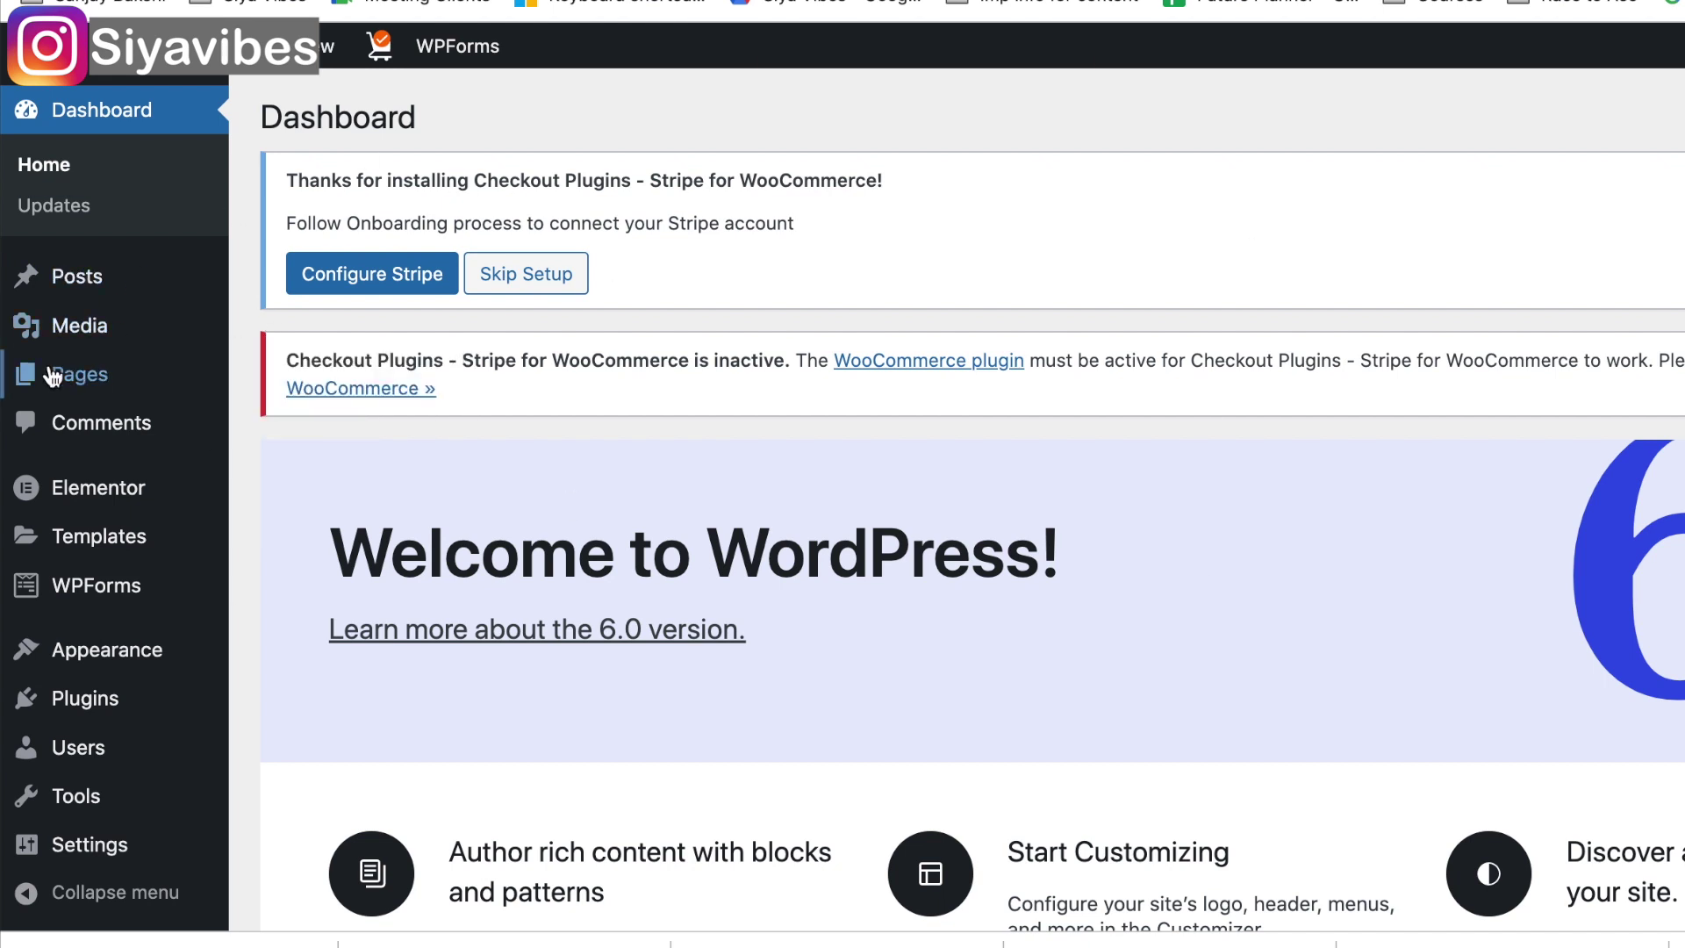
Step: View the site's list of pages in the WordPress admin, return to the dashboard and look over its welcome section
left_click(82, 384)
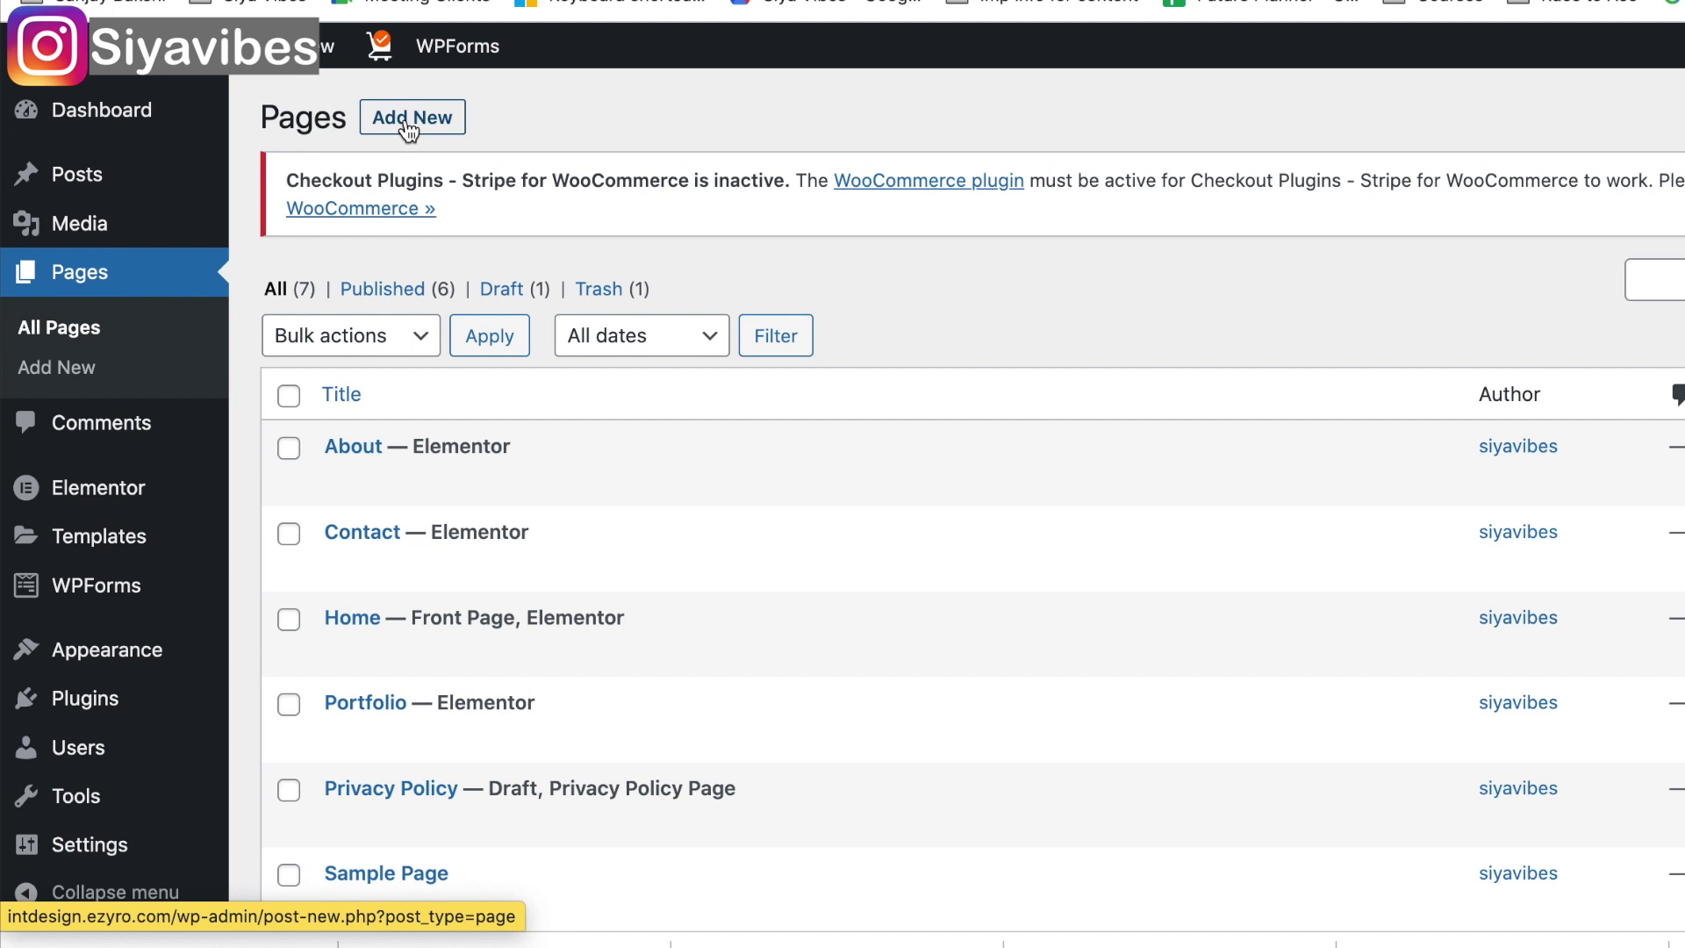
mouse_move(79, 186)
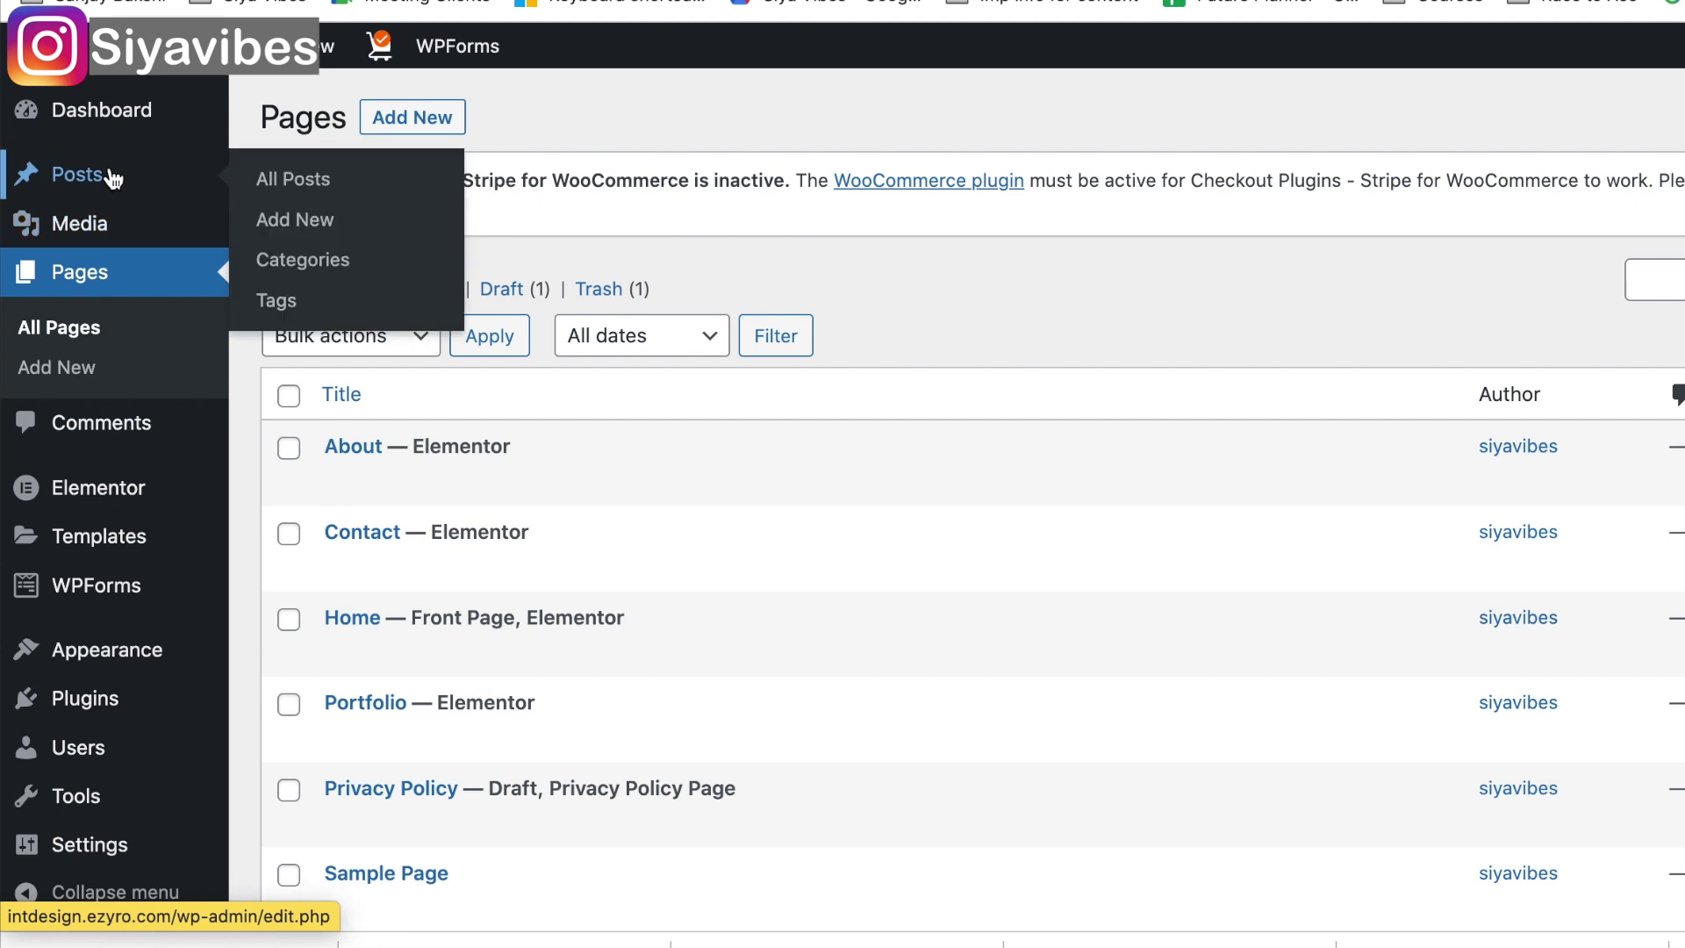
mouse_move(5, 111)
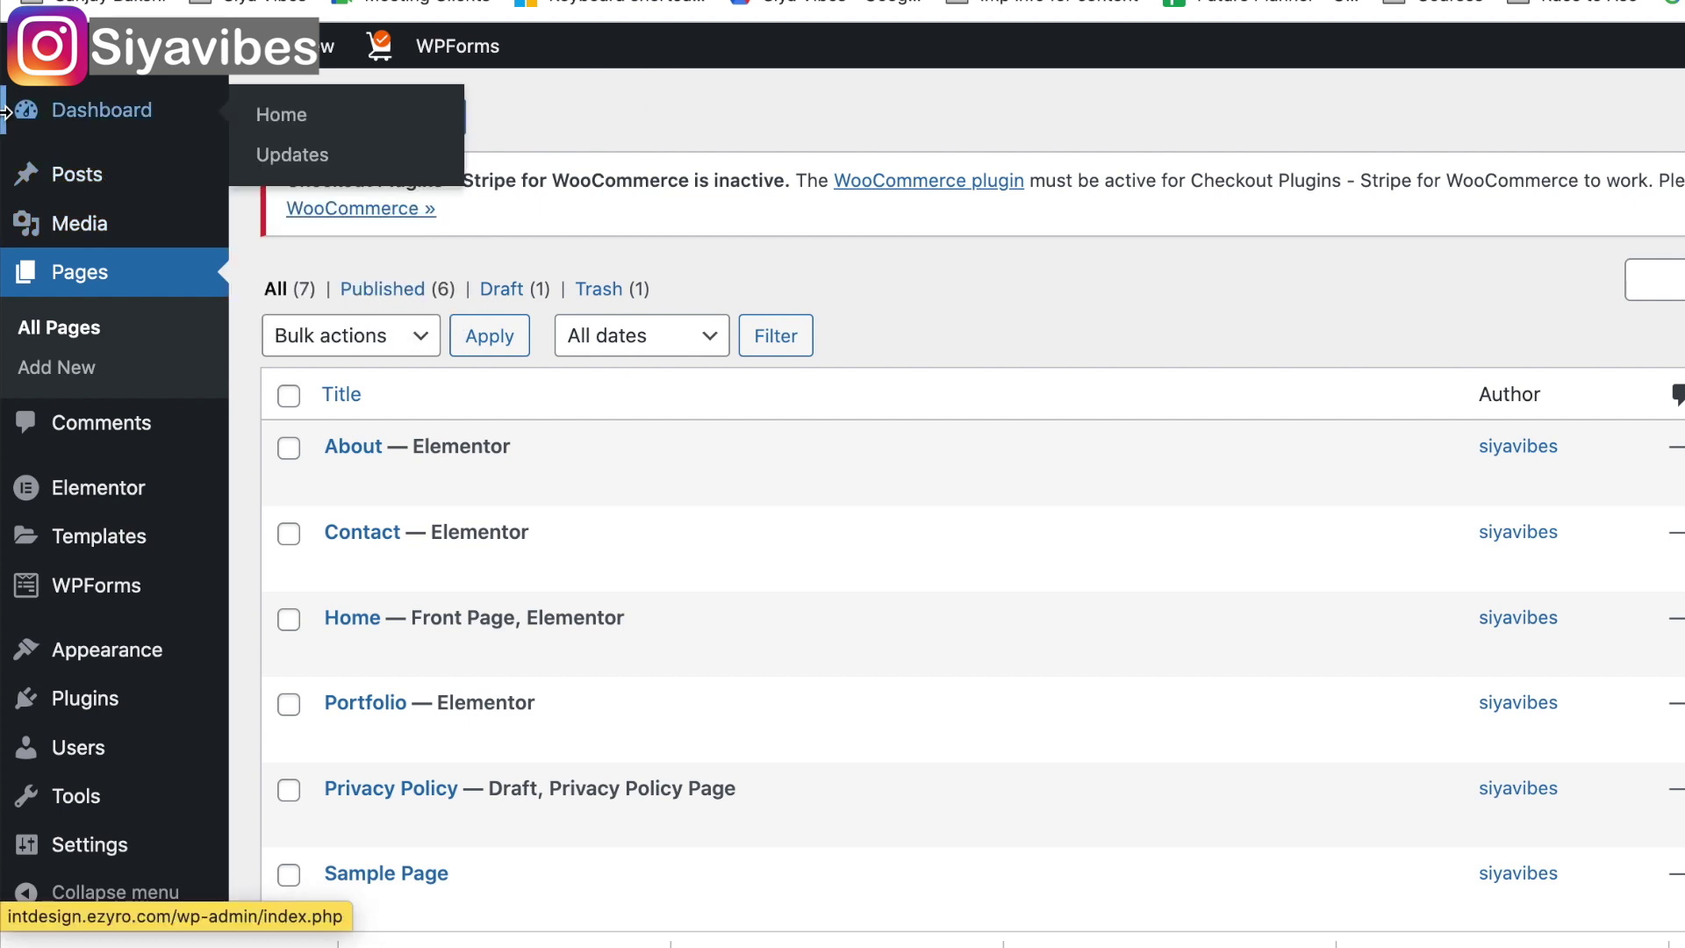
left_click(99, 121)
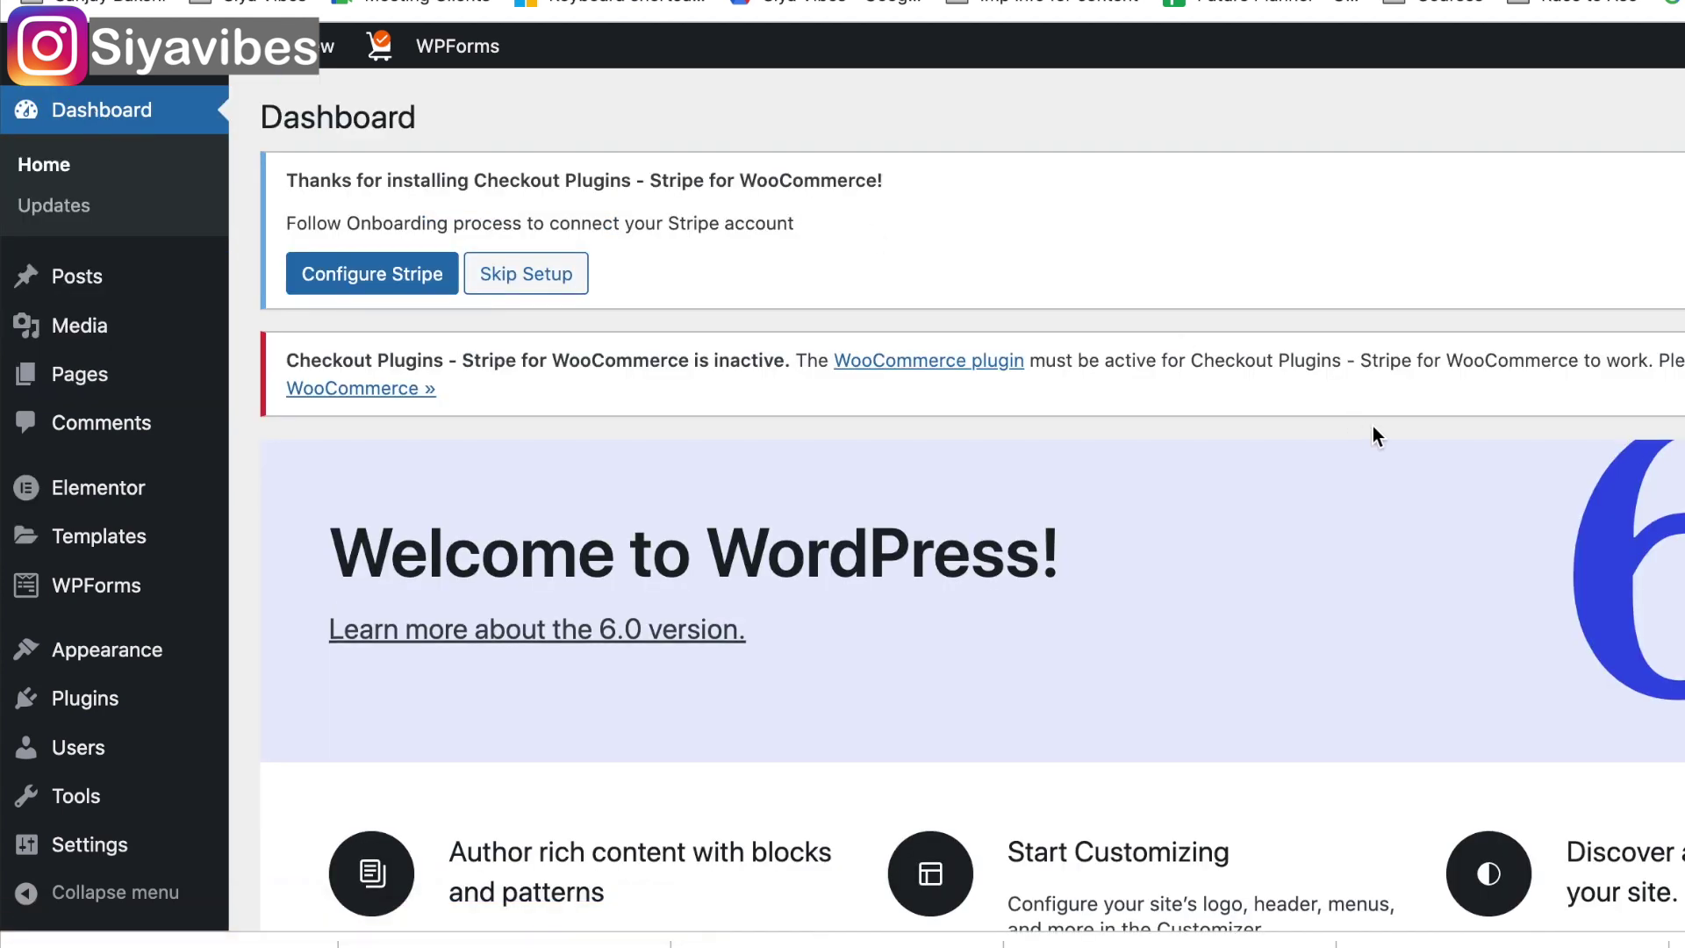
scroll(1369, 432, "down", 5)
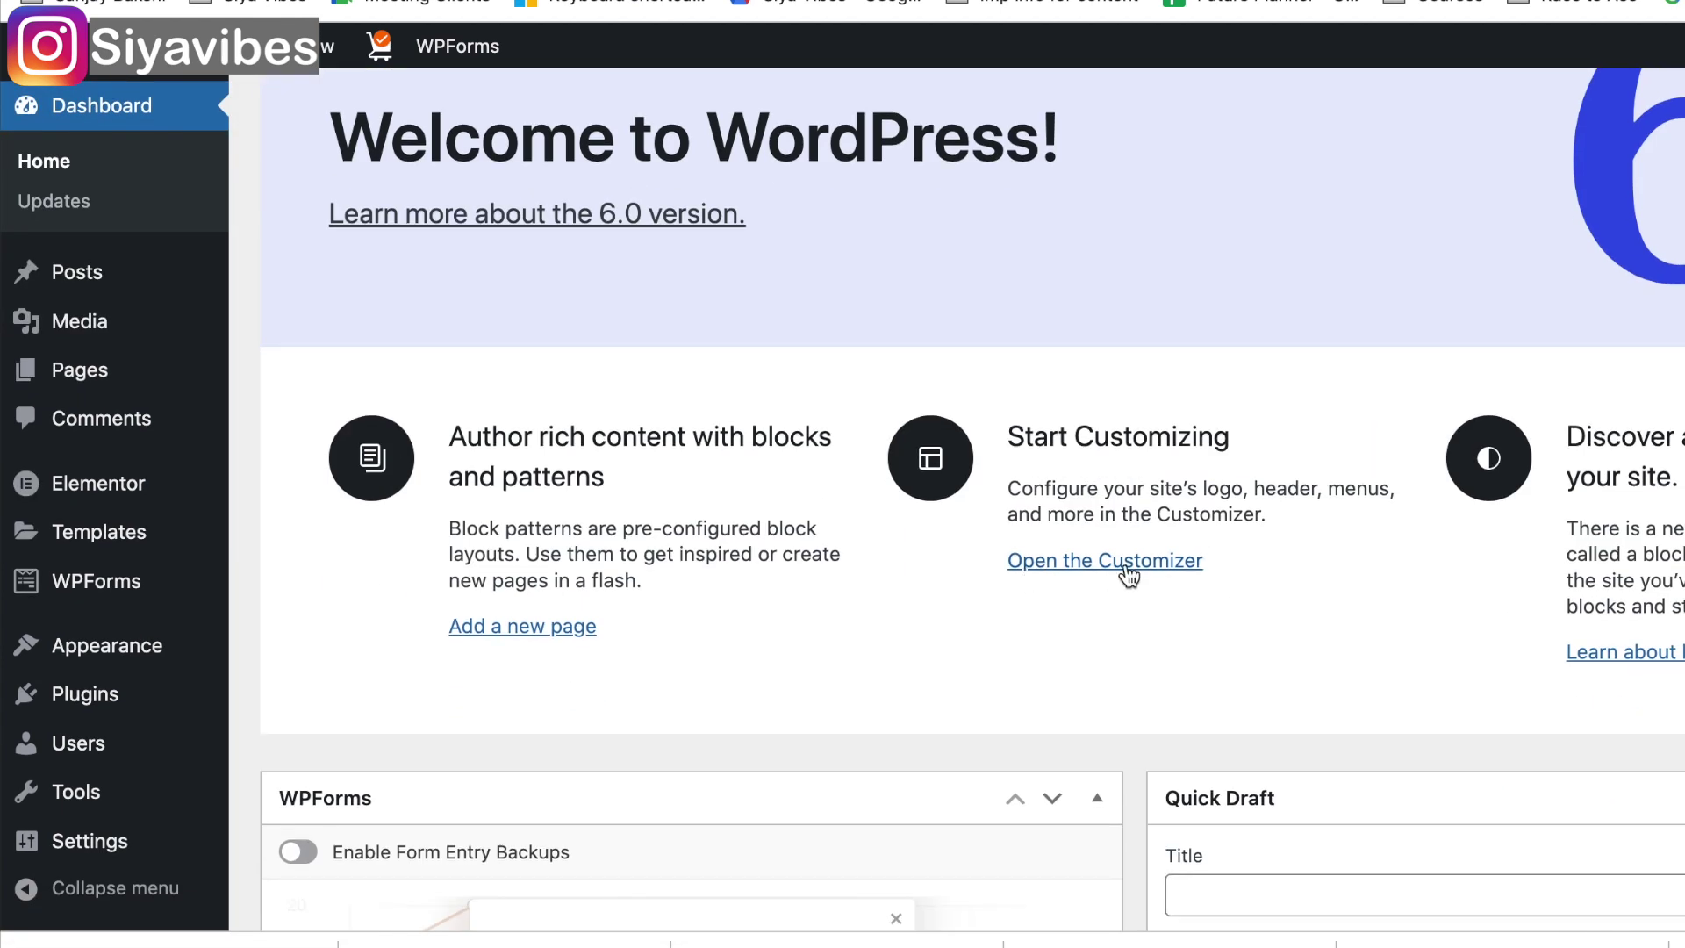